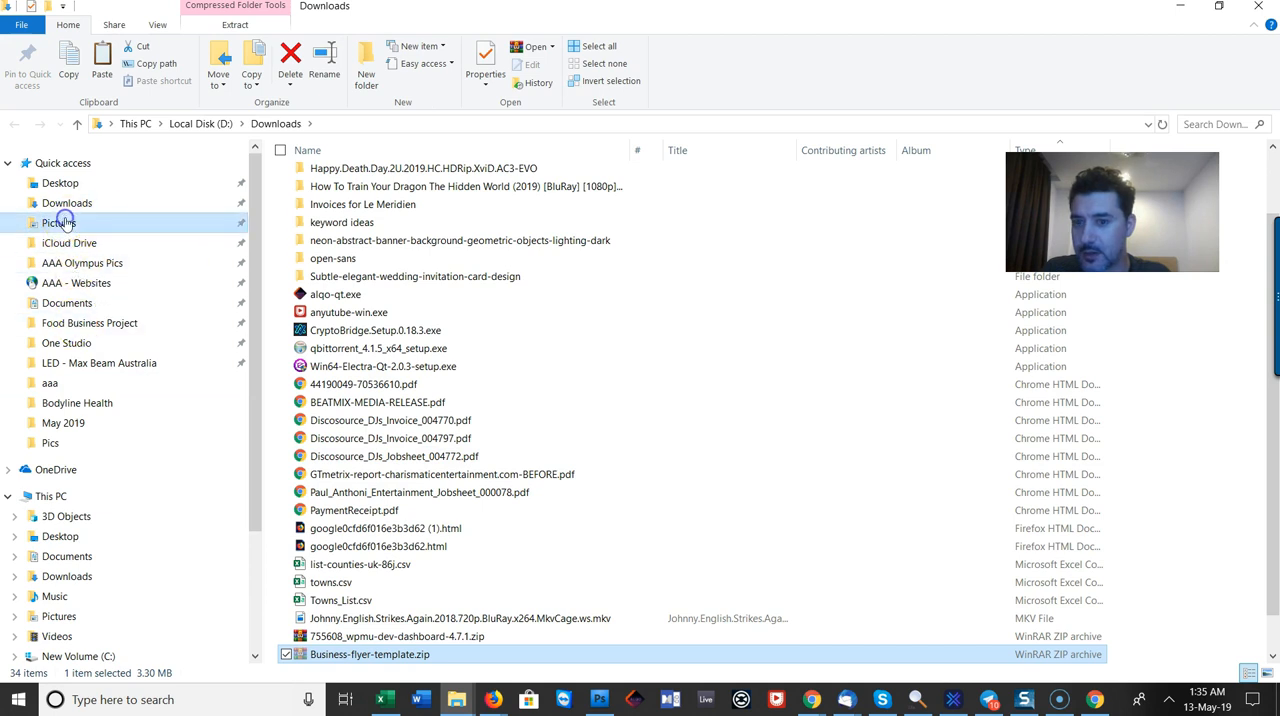
Step: Open Business-flyer-template.zip from the Pics folder, dismiss the licence reminder and extract it into a Business-flyer-template folder
left_click(58, 222)
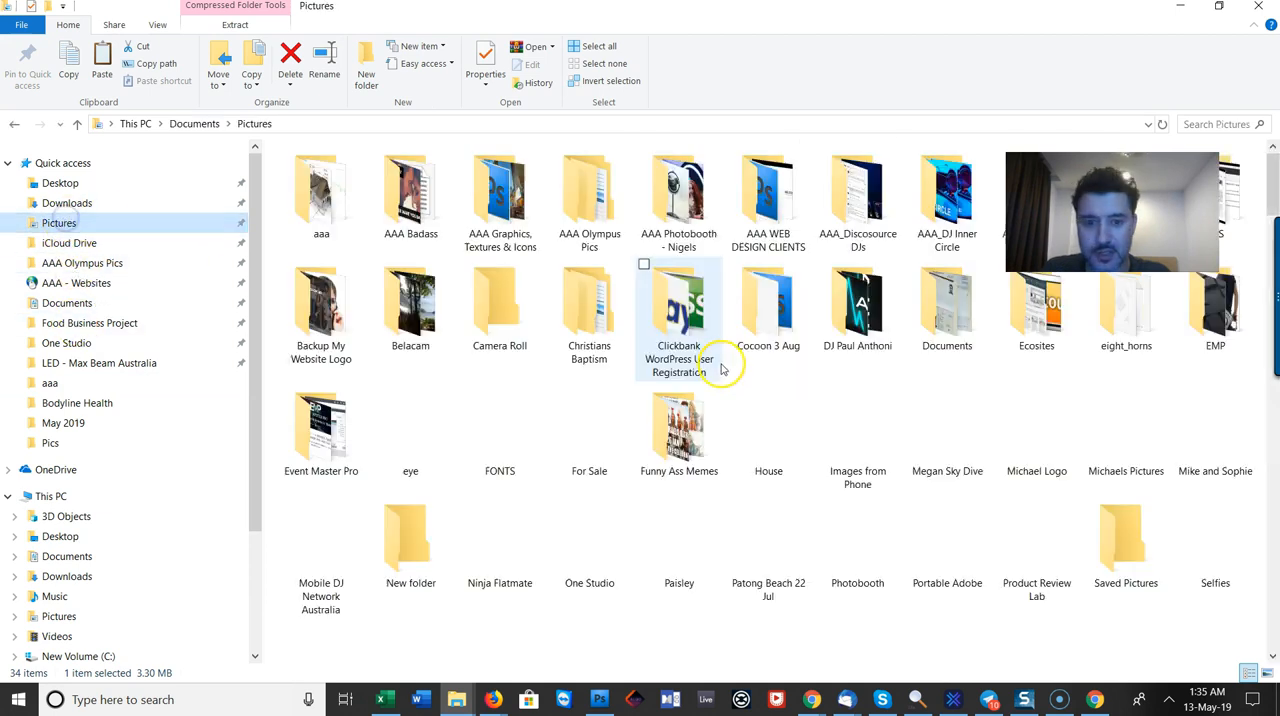
scroll(805, 380, "down", 3)
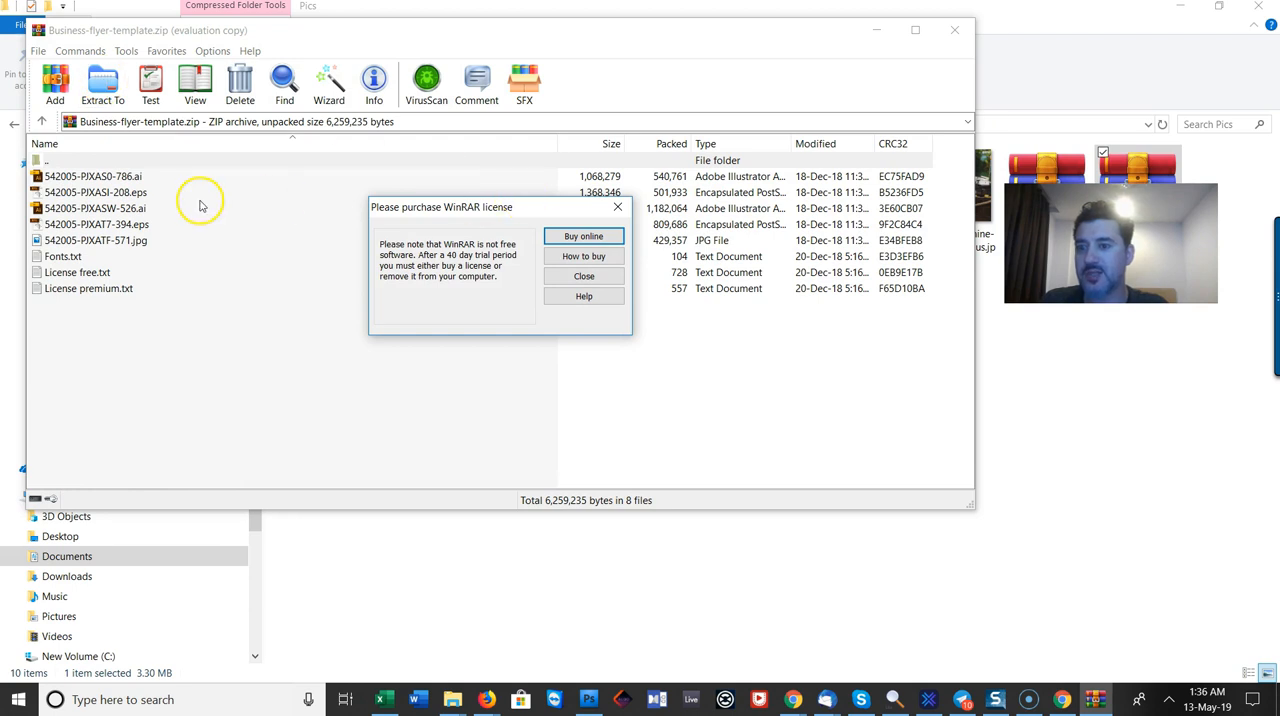
left_click(619, 208)
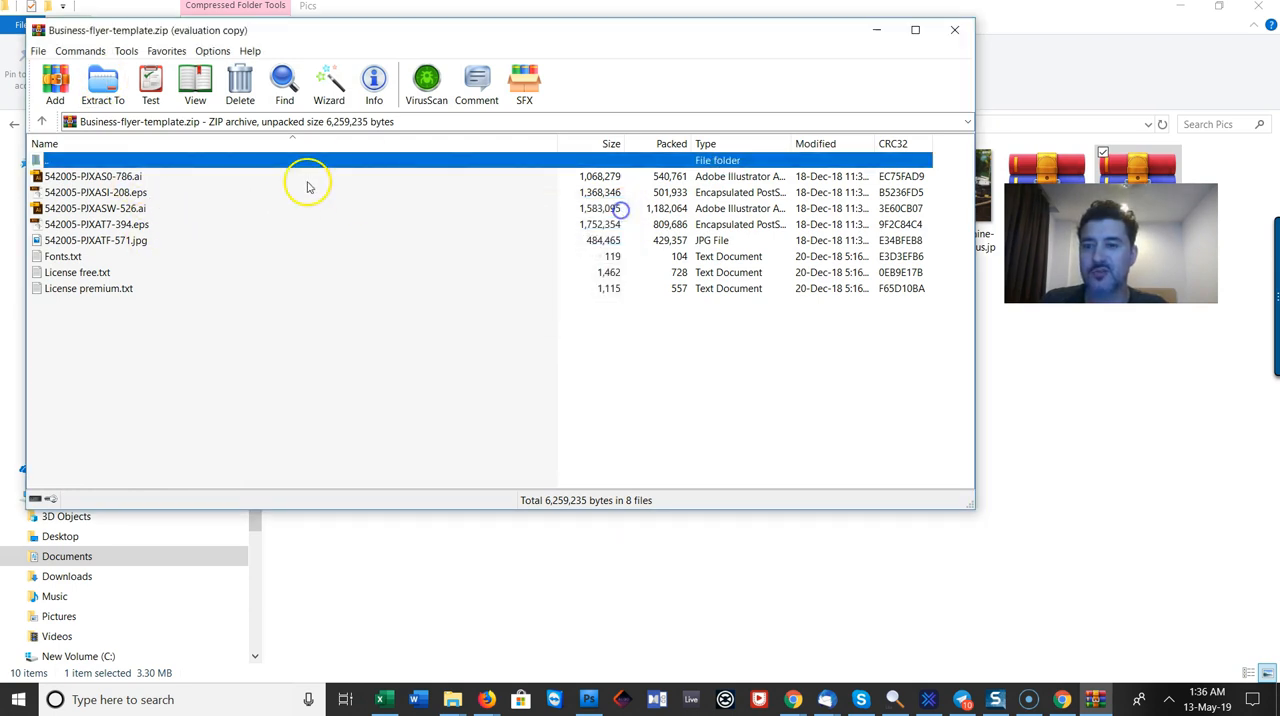
left_click(108, 88)
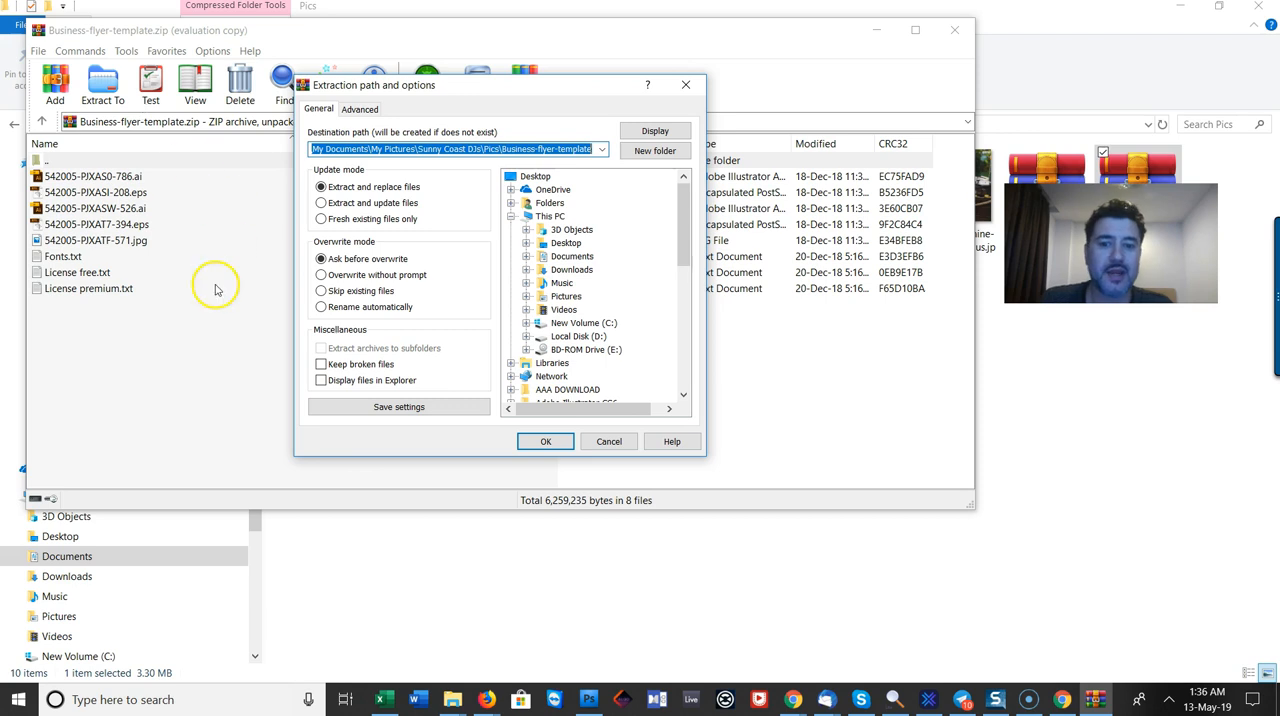
left_click(537, 441)
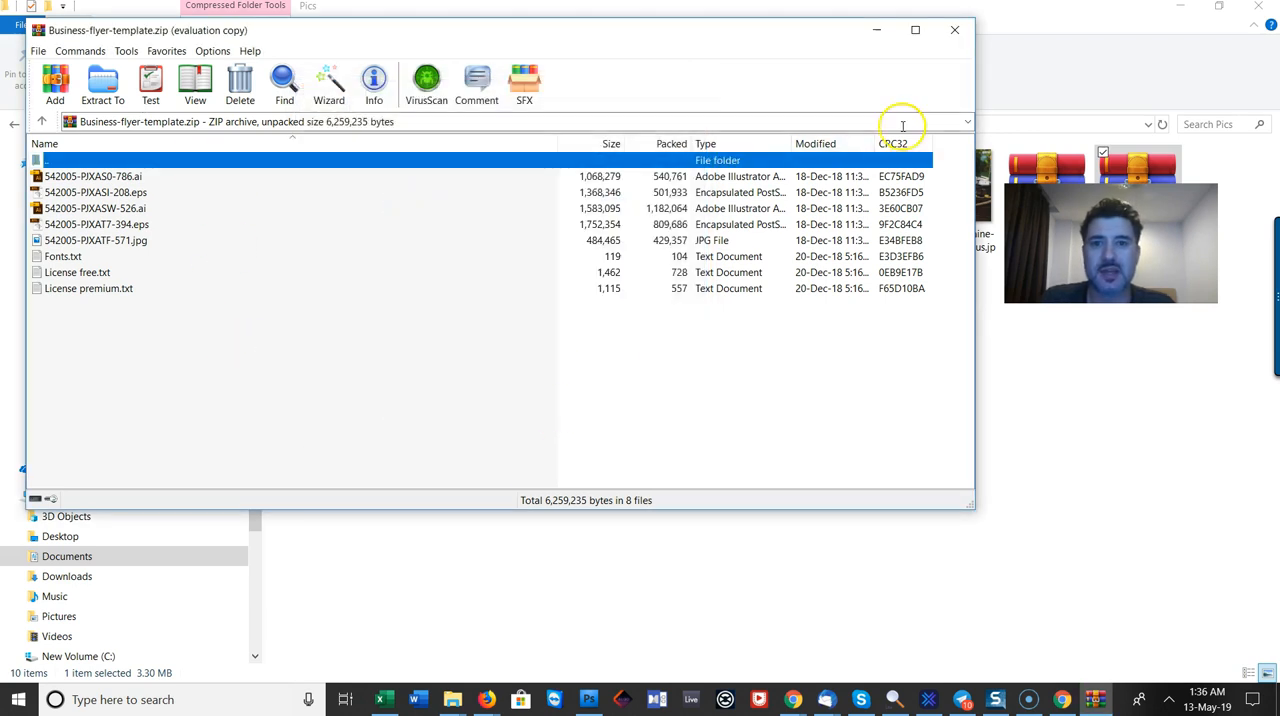
Step: Close the archive, open the extracted Business-flyer-template folder and view its 542005-PJXATF-571.jpg image
left_click(956, 32)
left_click(333, 178)
double_click(333, 178)
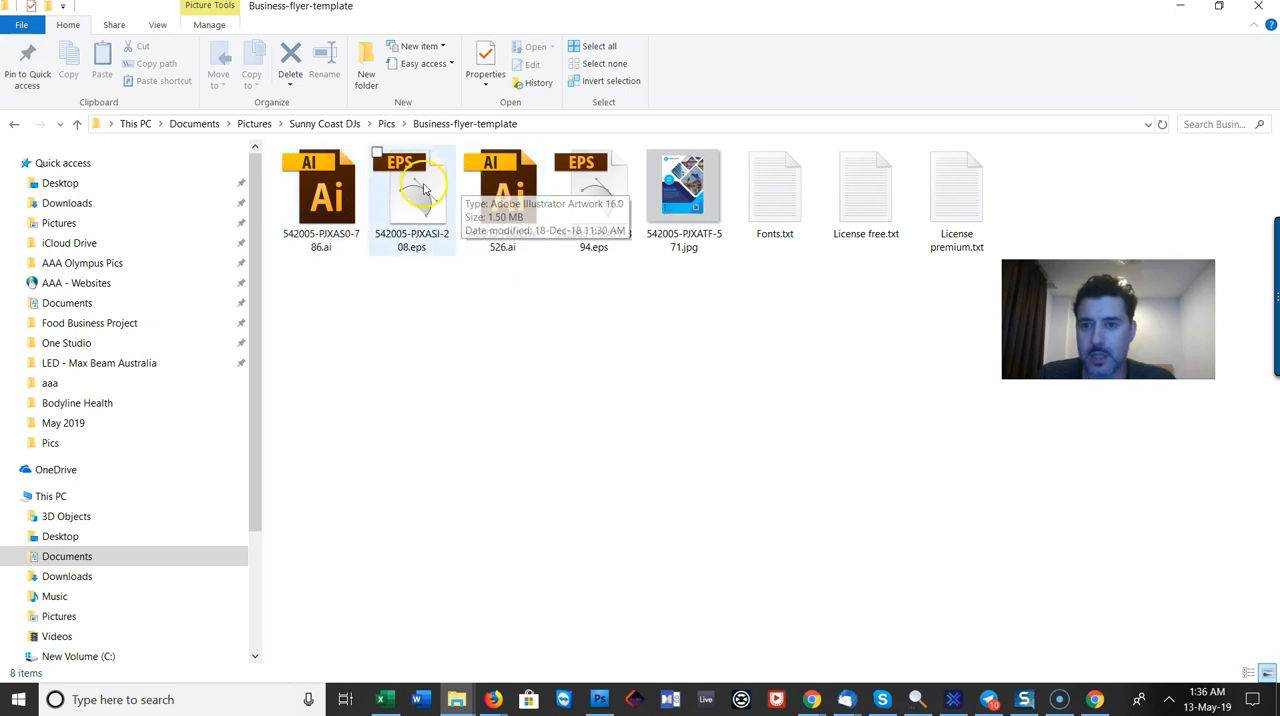
double_click(662, 181)
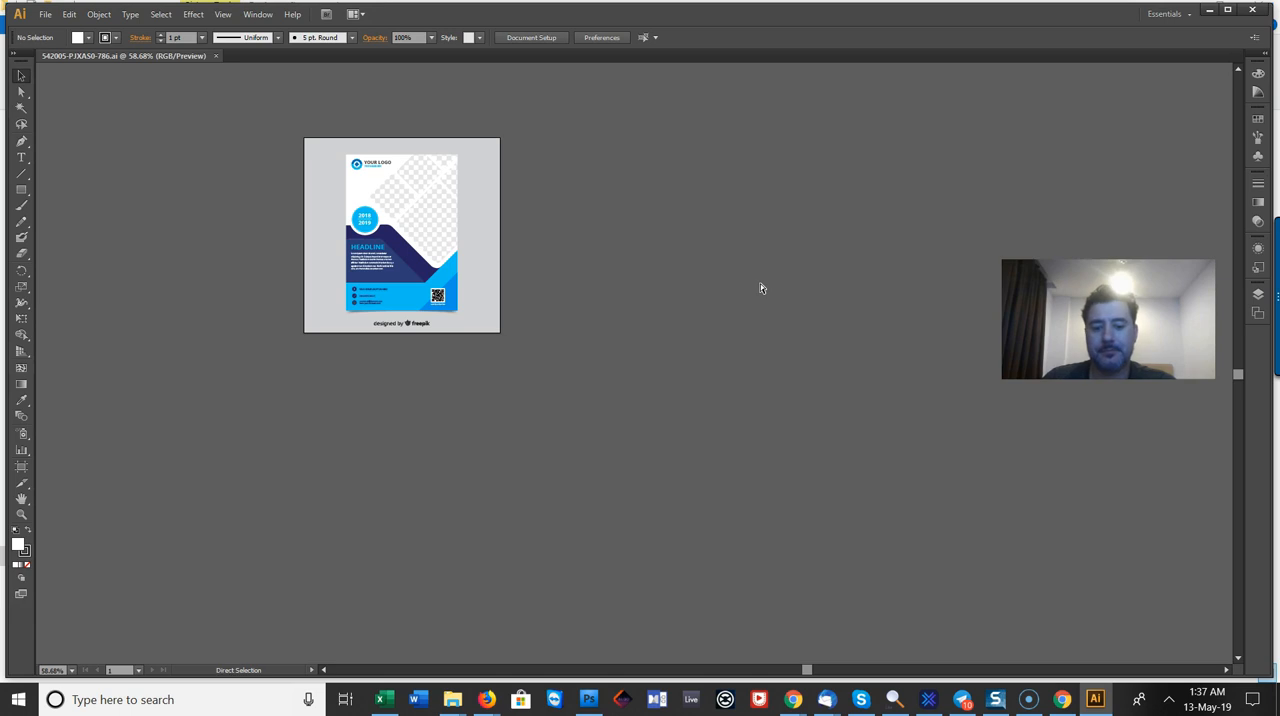
Step: Examine the flyer template in Illustrator at different magnifications, from the whole artboard to the headline, contact details and shape edges
key("ctrl+minus")
key("ctrl+minus")
key("ctrl+minus")
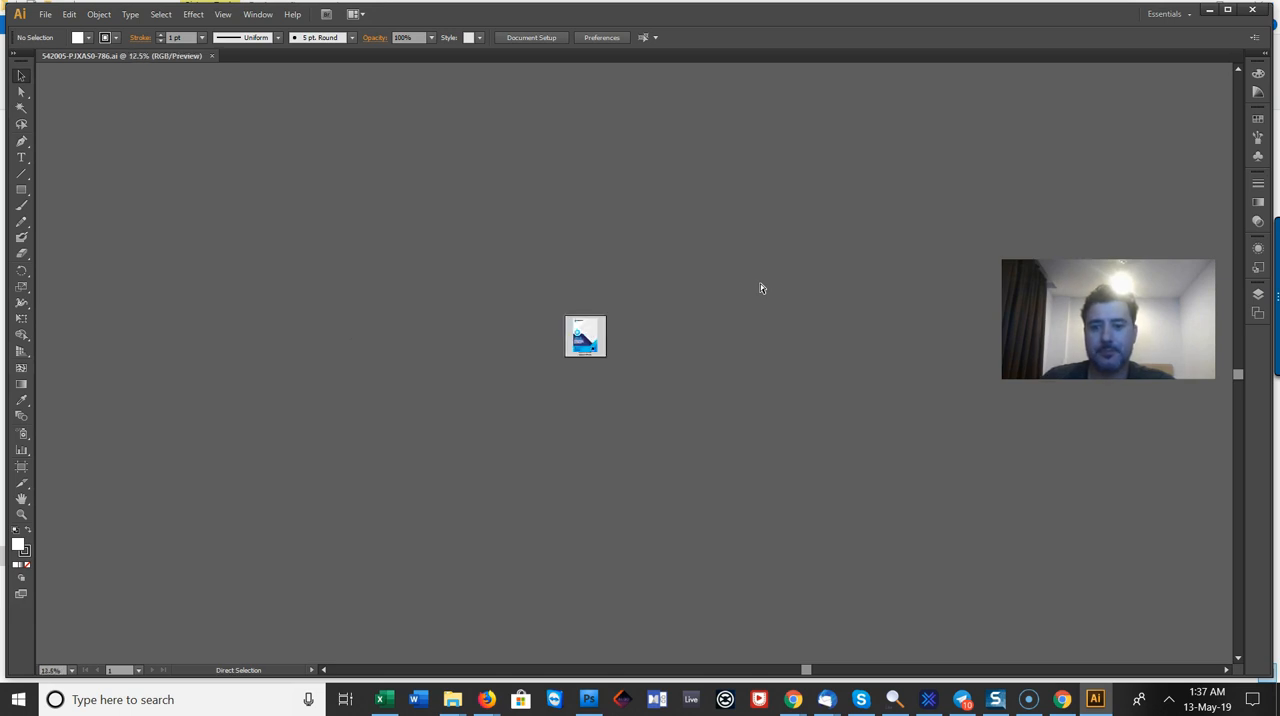
key("ctrl+plus")
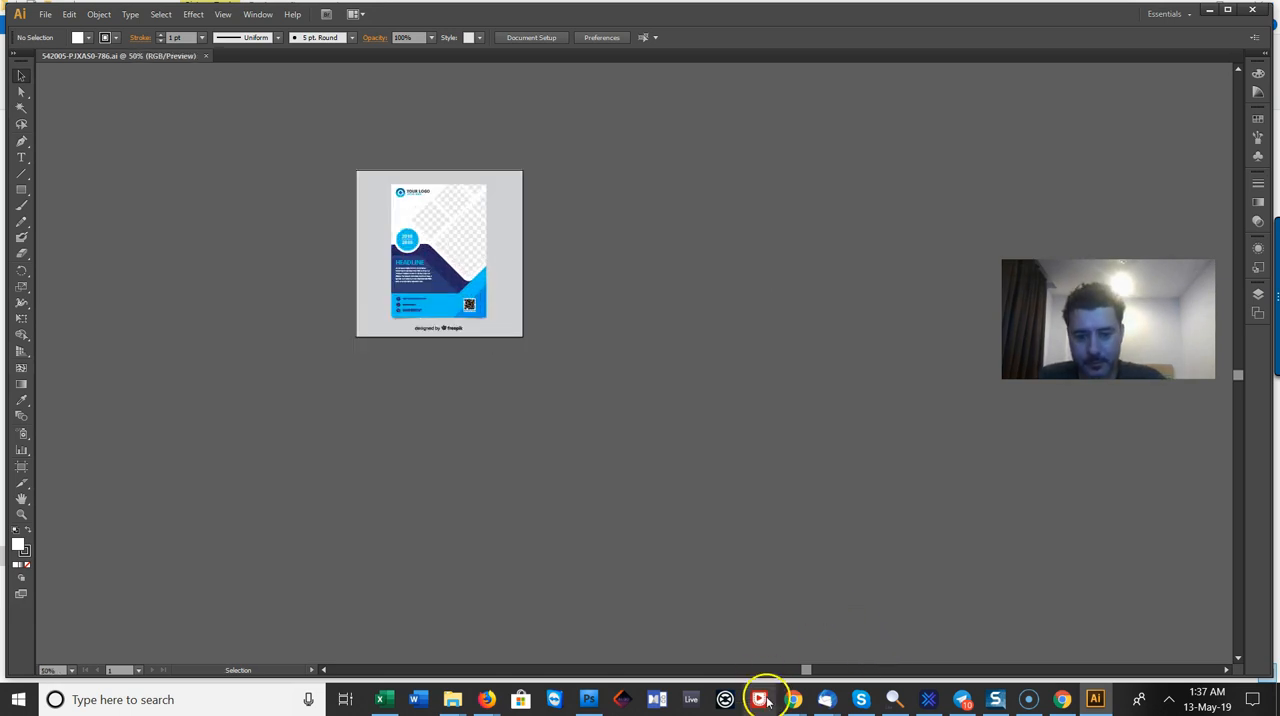
key("ctrl+plus")
key("ctrl+plus")
key("ctrl+plus")
key("ctrl+plus")
key("ctrl+plus")
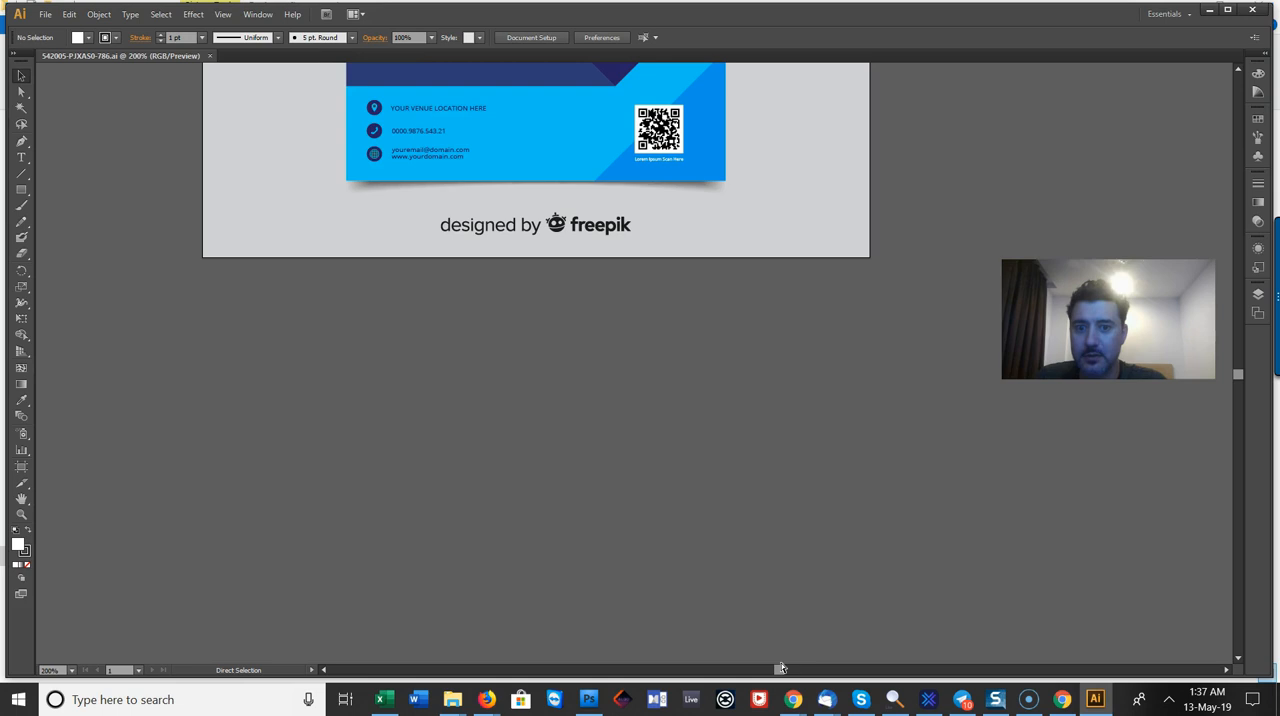
scroll(782, 668, "up", 5)
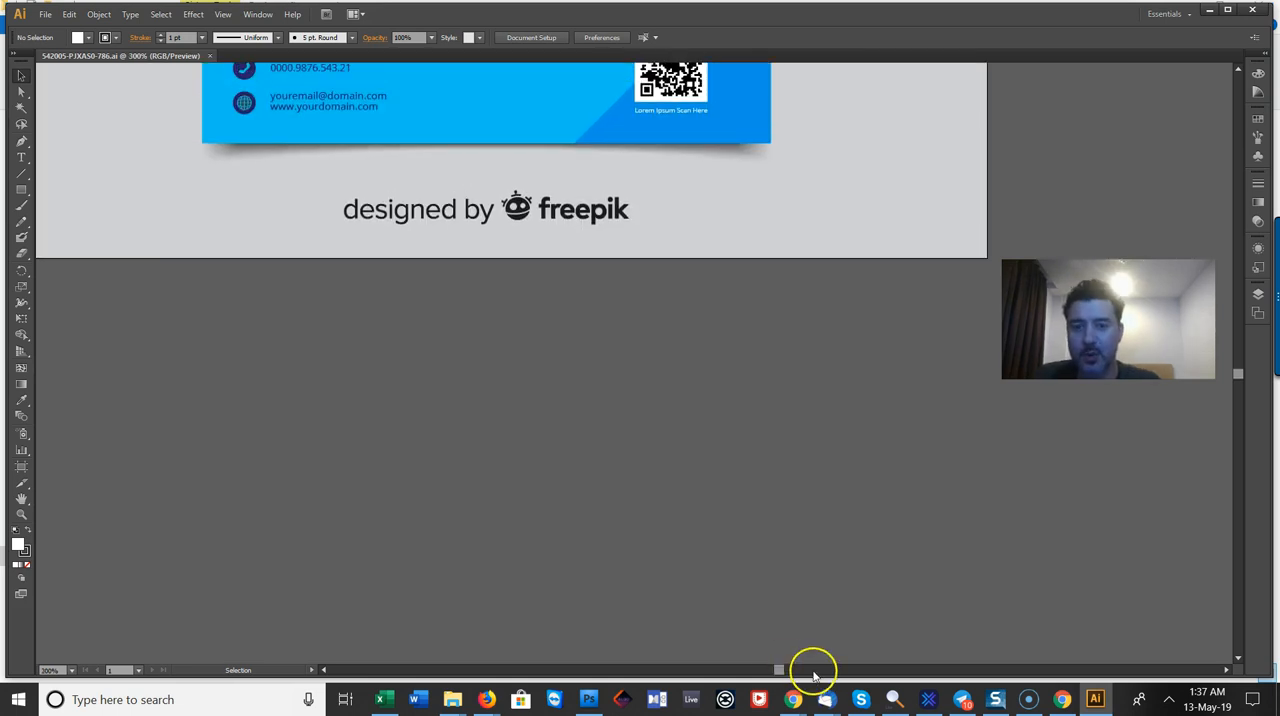
scroll(604, 484, "up", 6)
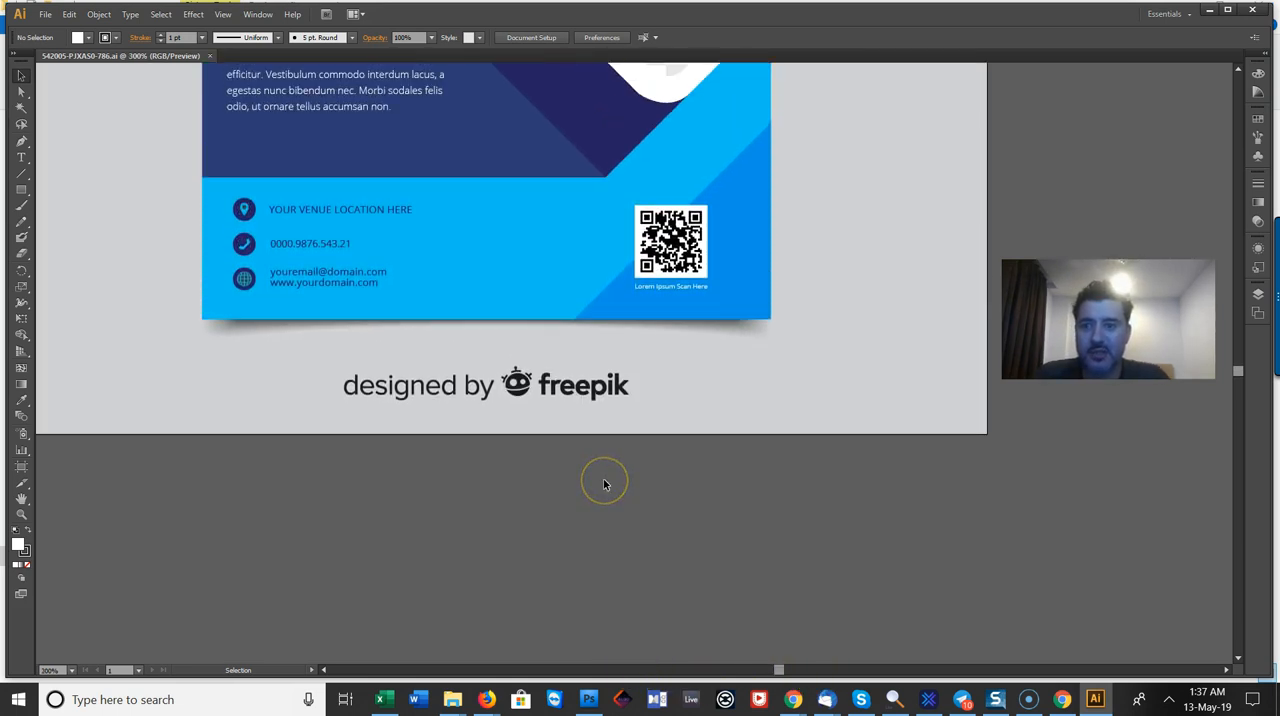
scroll(608, 486, "up", 2)
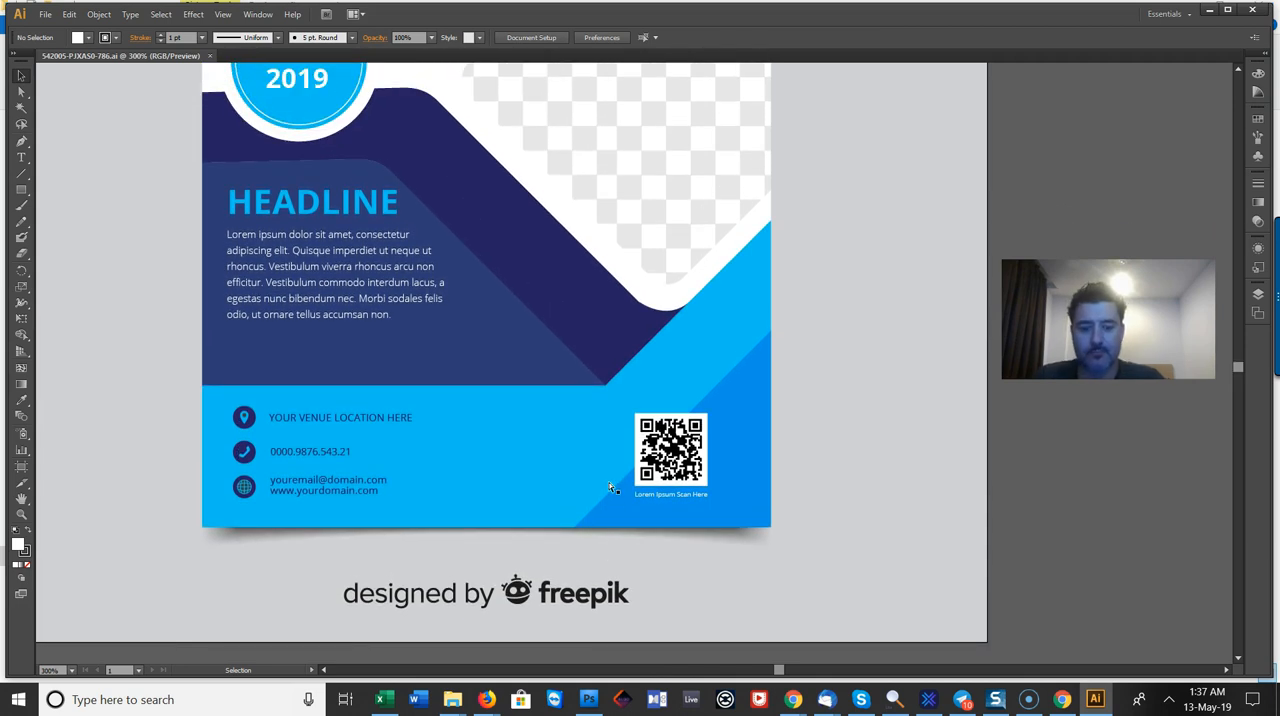
scroll(608, 486, "up", 5)
scroll(611, 488, "up", 3)
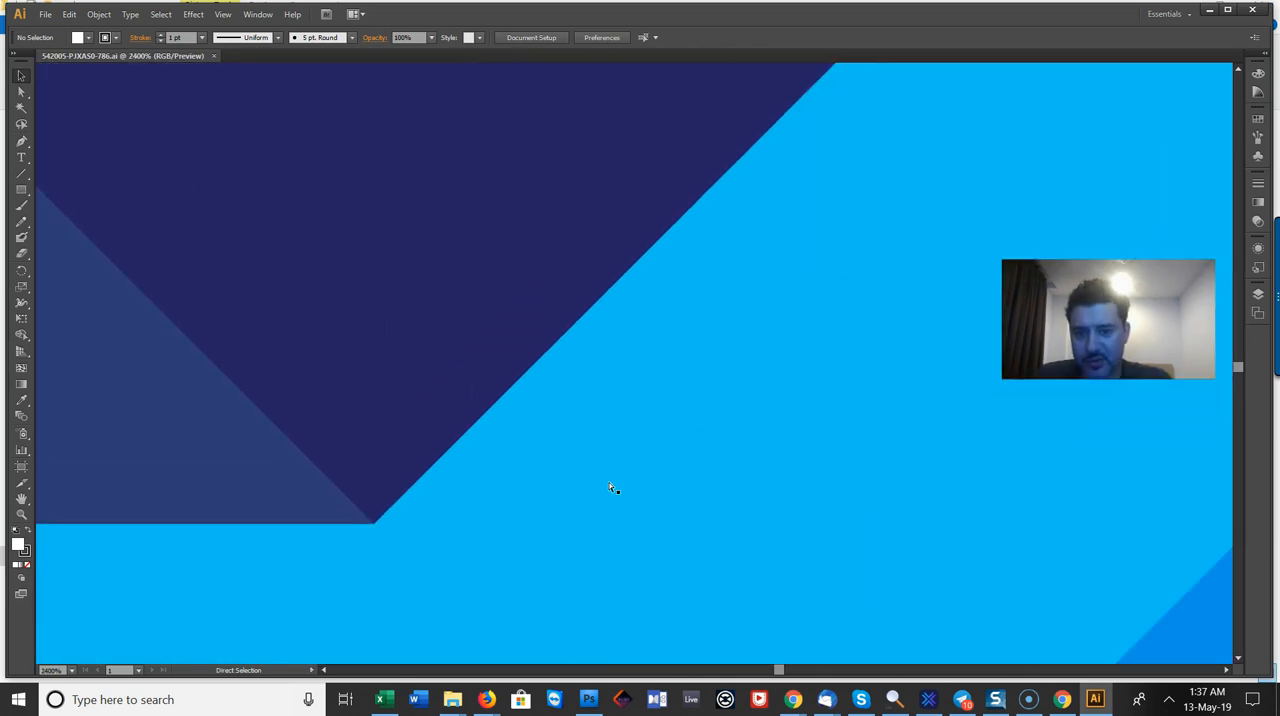
scroll(611, 488, "down", 7)
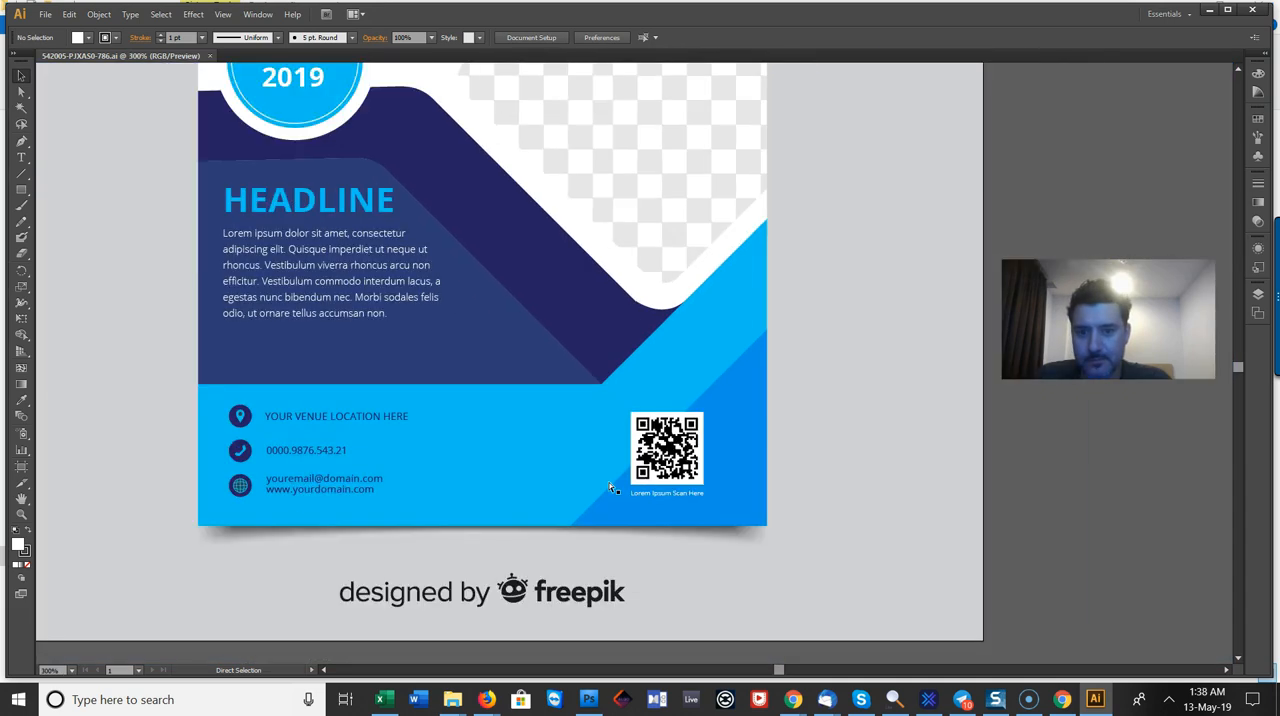
left_click(469, 480)
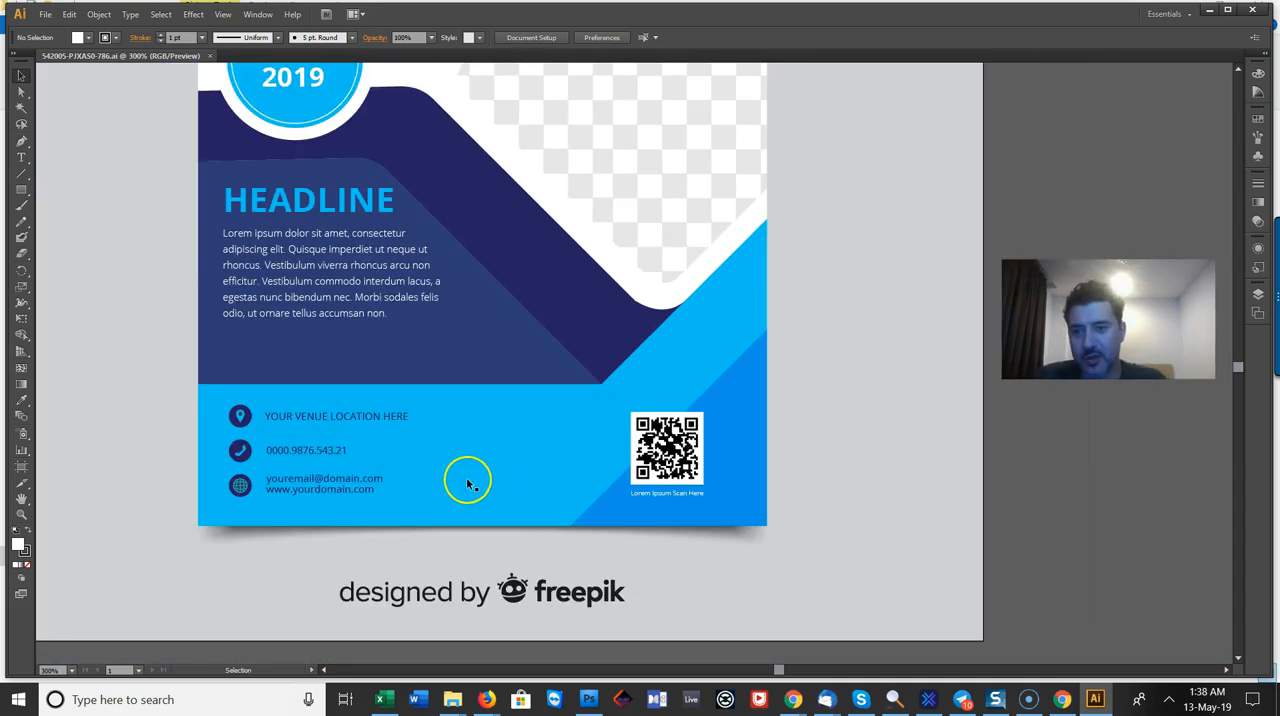
scroll(469, 480, "up", 1)
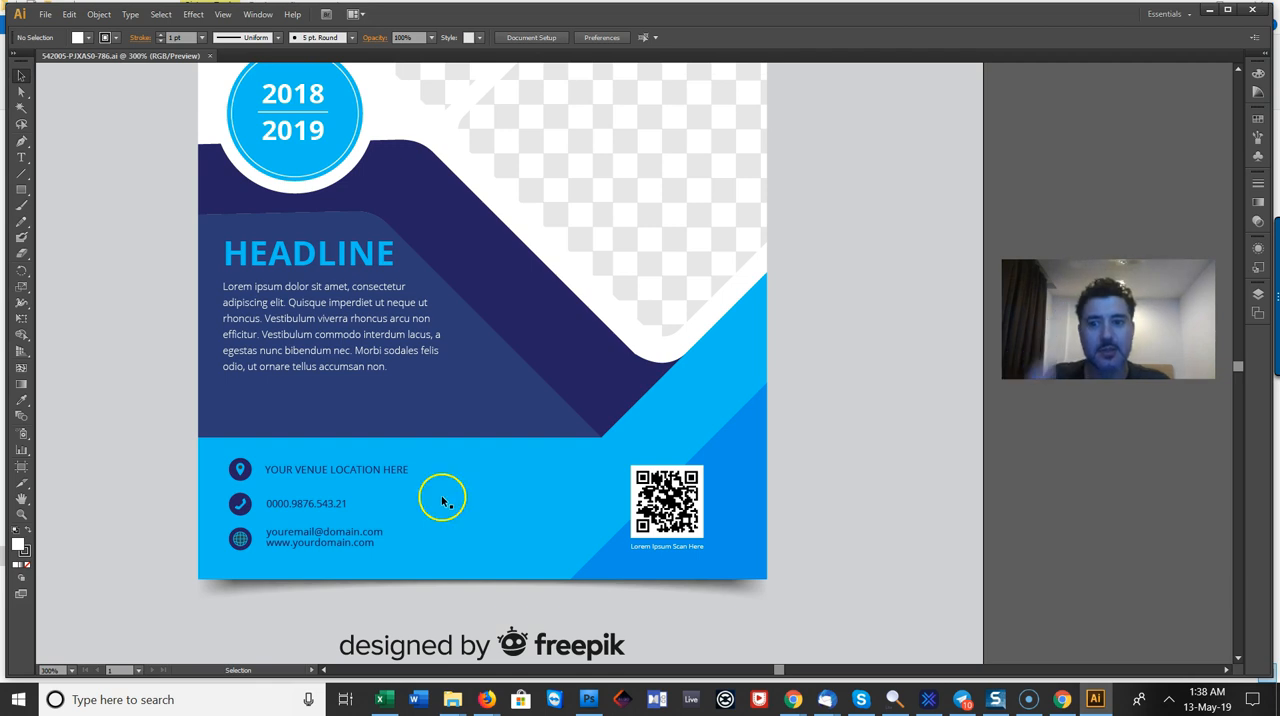
scroll(439, 530, "up", 3)
scroll(441, 541, "up", 1)
Step: Replace the HEADLINE text on the flyer with SUNNY COAST DJS, split over two lines after SUNNY
left_click(276, 200)
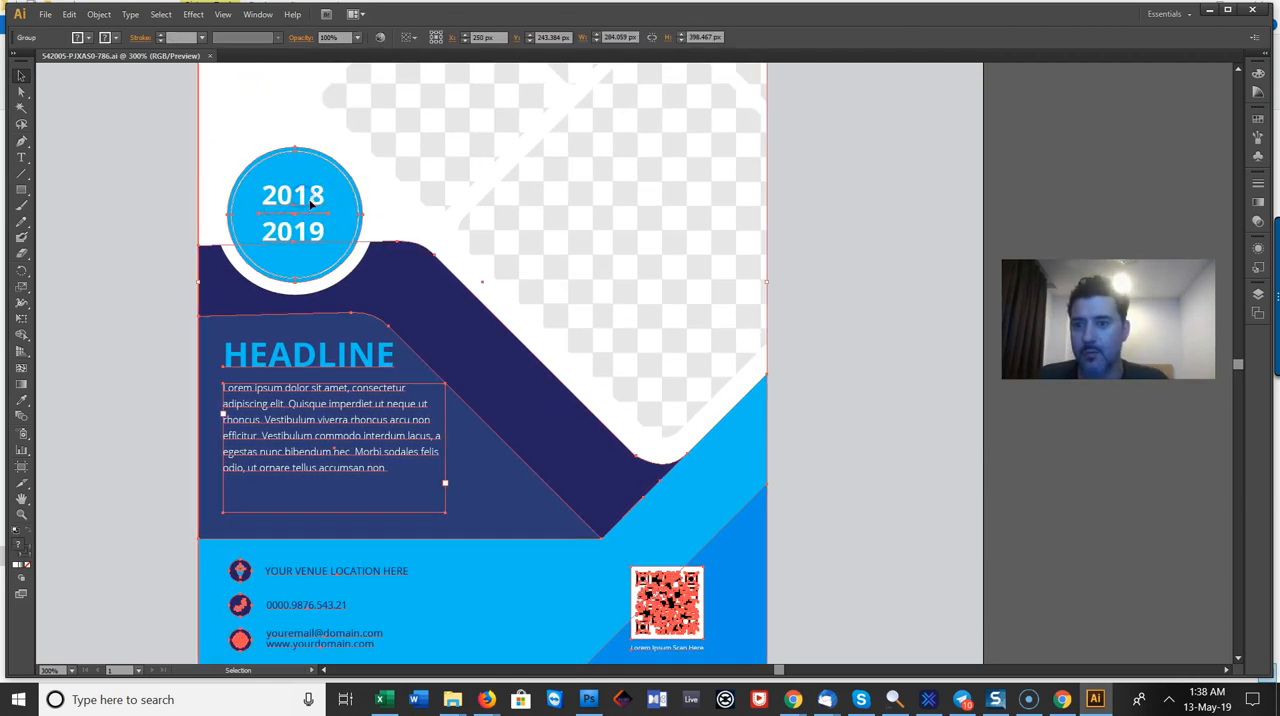
double_click(291, 367)
double_click(327, 349)
key("ctrl+a")
type("sunn")
key("BackSpace")
key("BackSpace")
key("BackSpace")
key("BackSpace")
type("SUNNY")
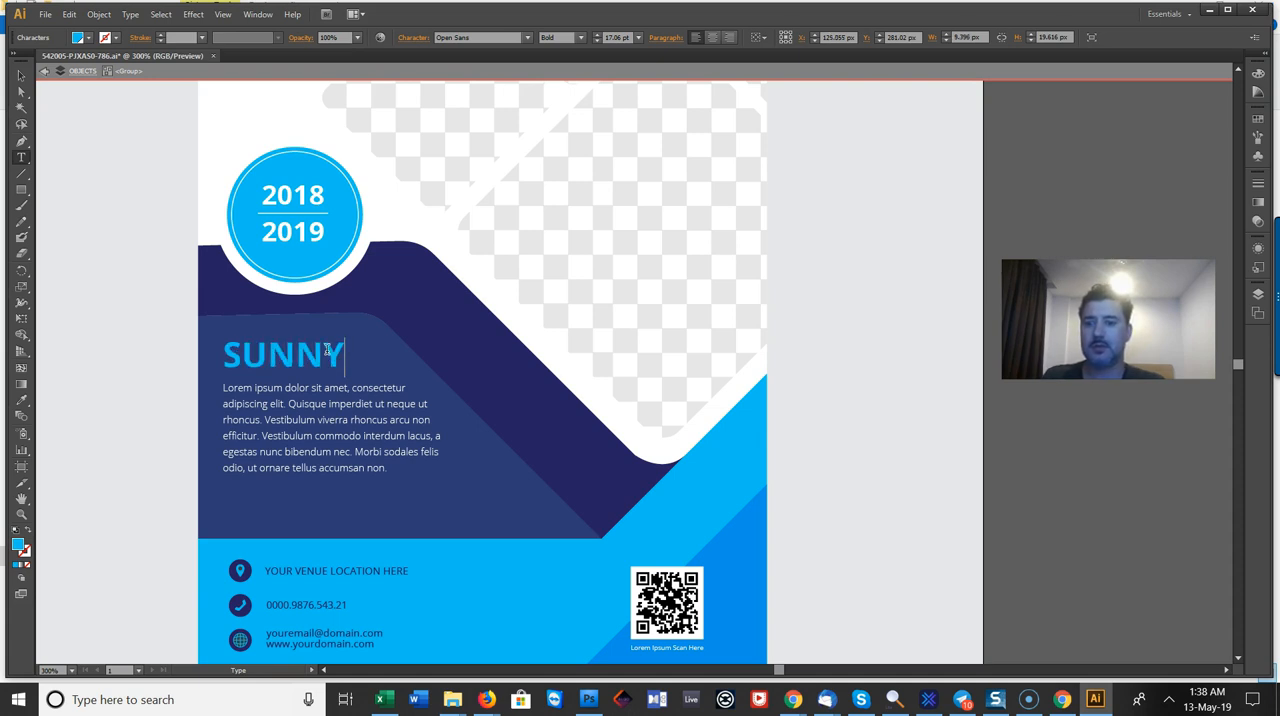
key("Return")
type("COAST DJS")
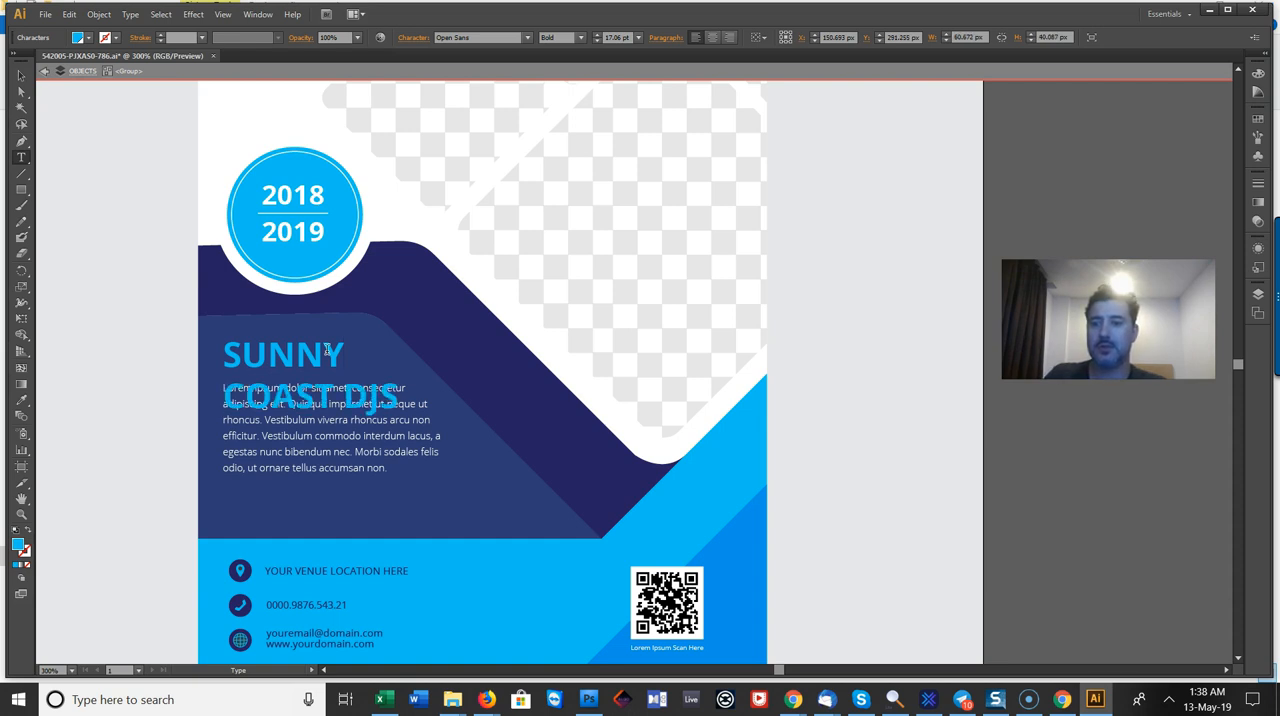
Step: Switch to Chrome and review the Sunny Coast DJs website's front-page header for reference
left_click(346, 446)
left_click(793, 699)
key("alt+Tab")
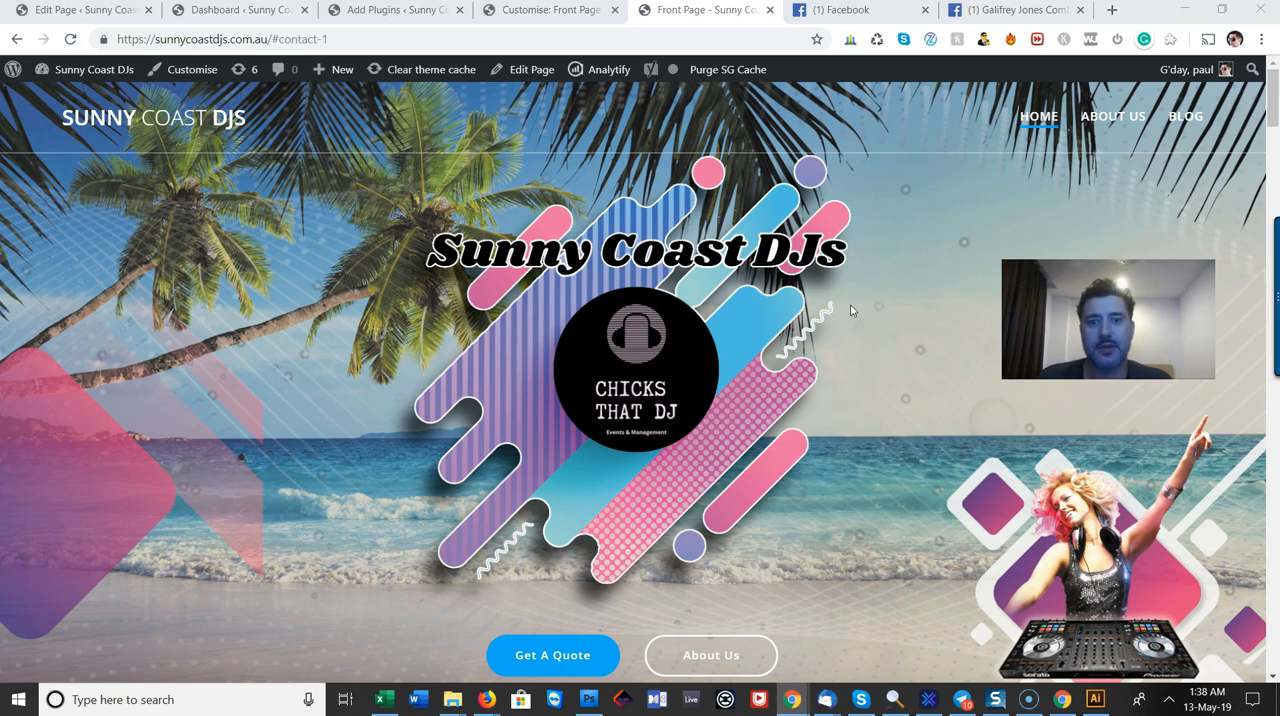
key("alt+Tab")
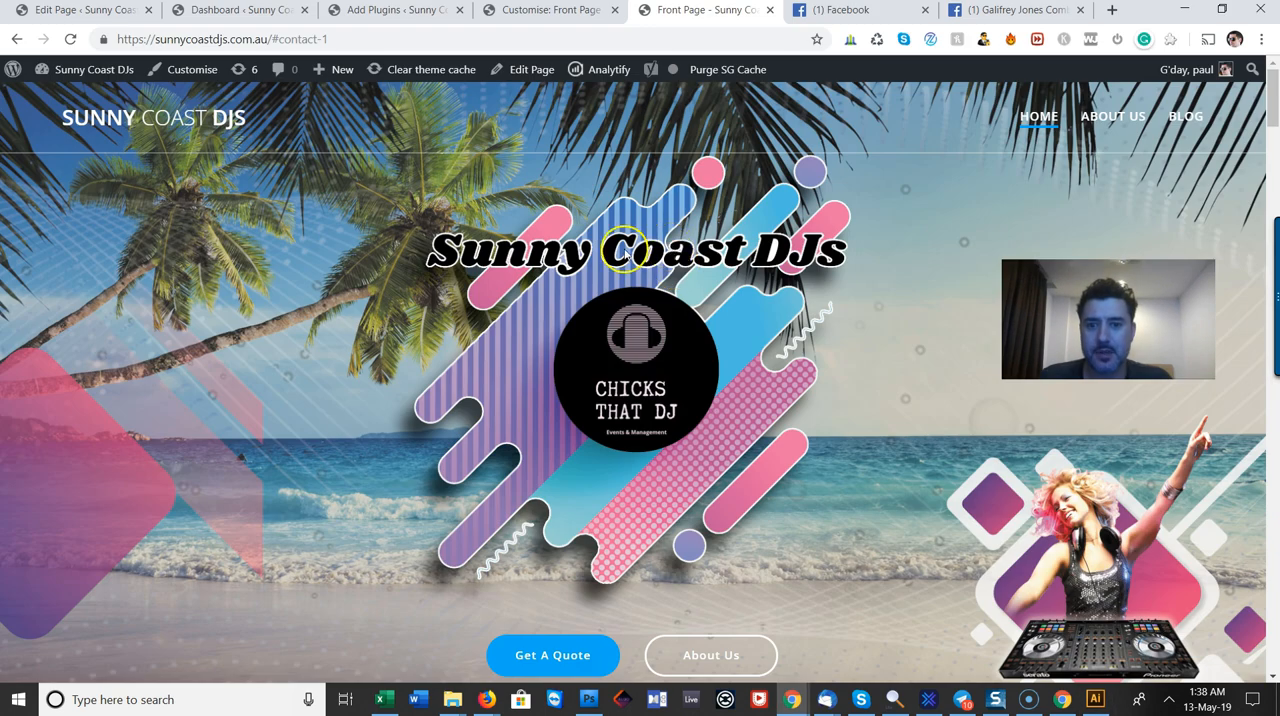
key("alt+Tab")
key("alt+Tab")
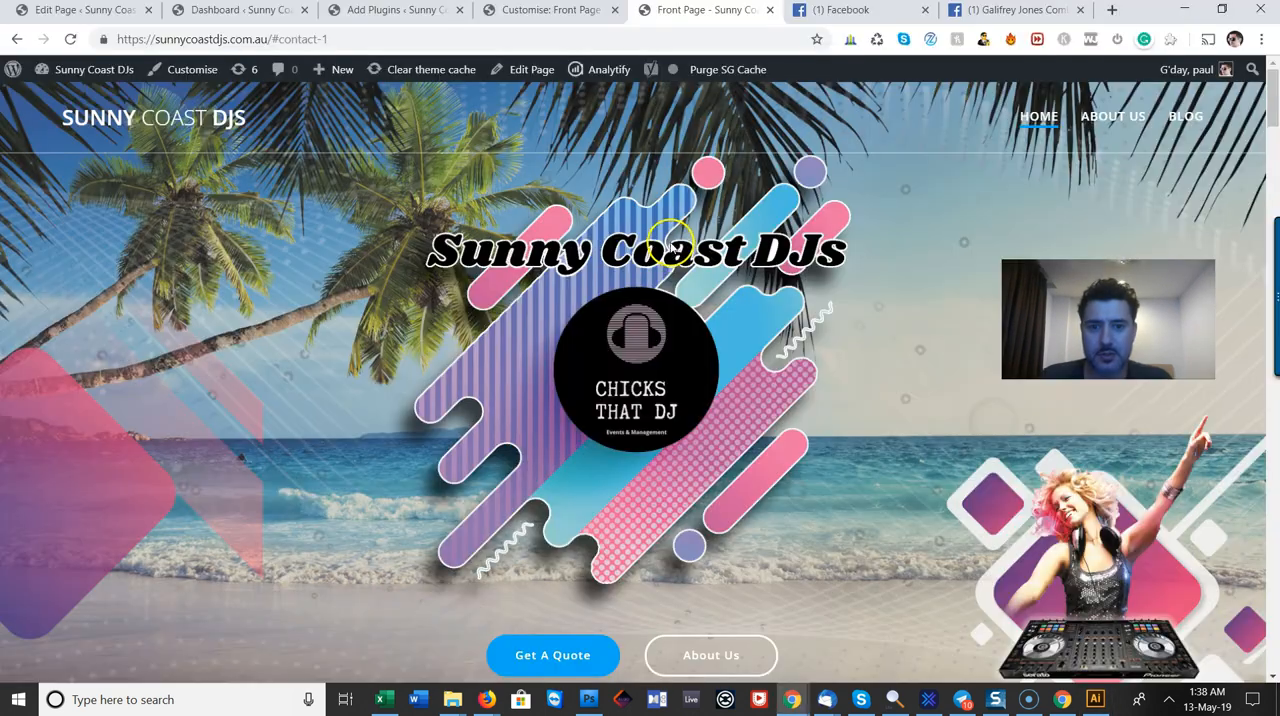
Step: Switch to Photoshop, cancel the foreground colour picker and check the Sunny Coast DJs title in background-image-2.psd with the Type tool
left_click(588, 699)
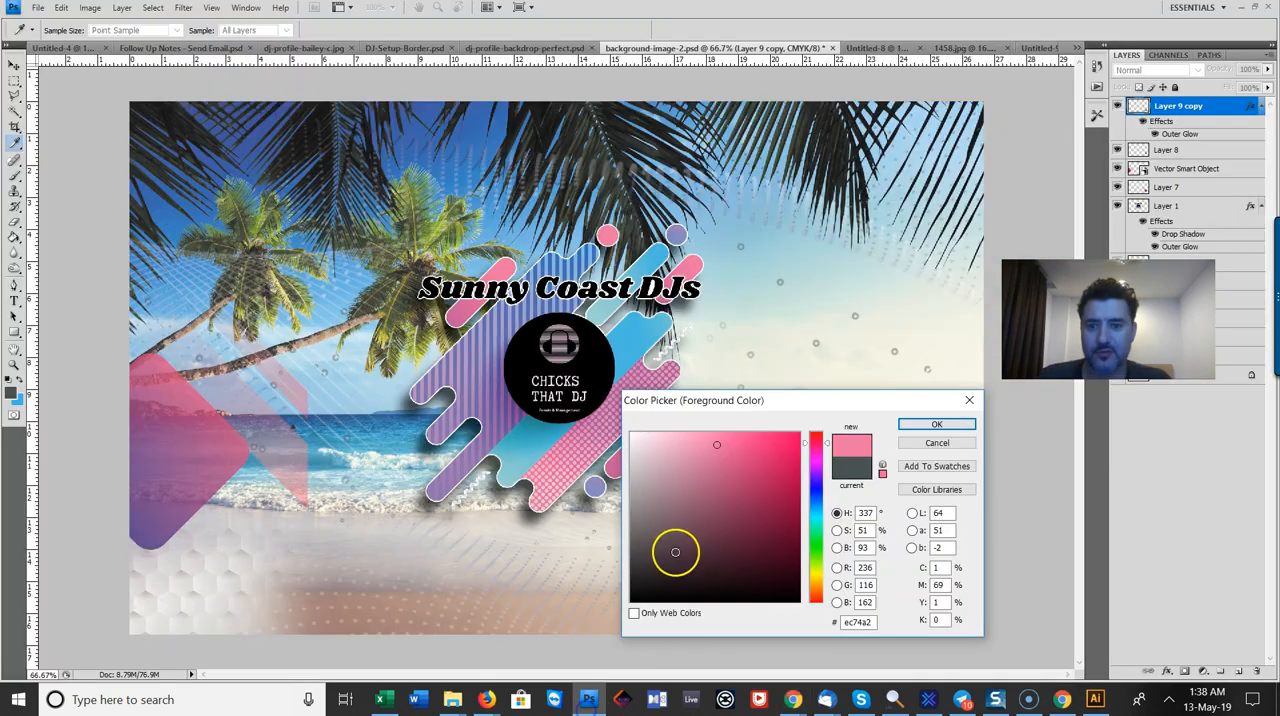
left_click(923, 443)
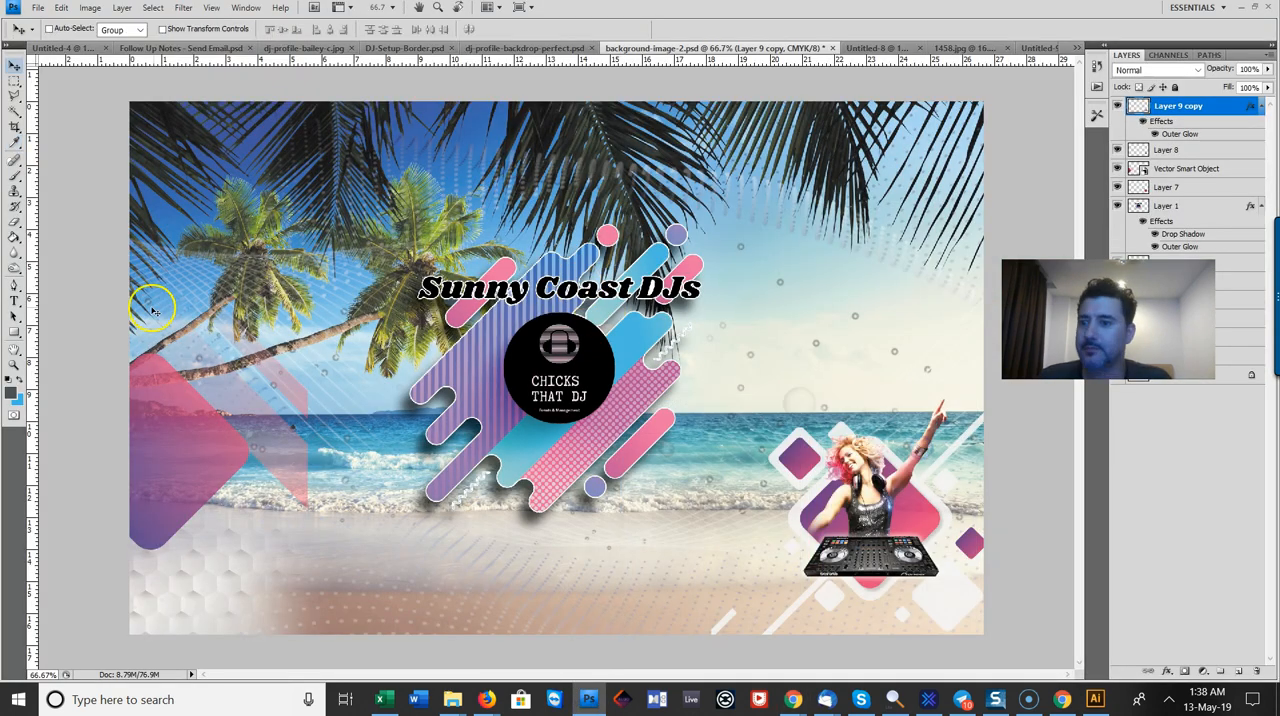
left_click(14, 300)
left_click(140, 298)
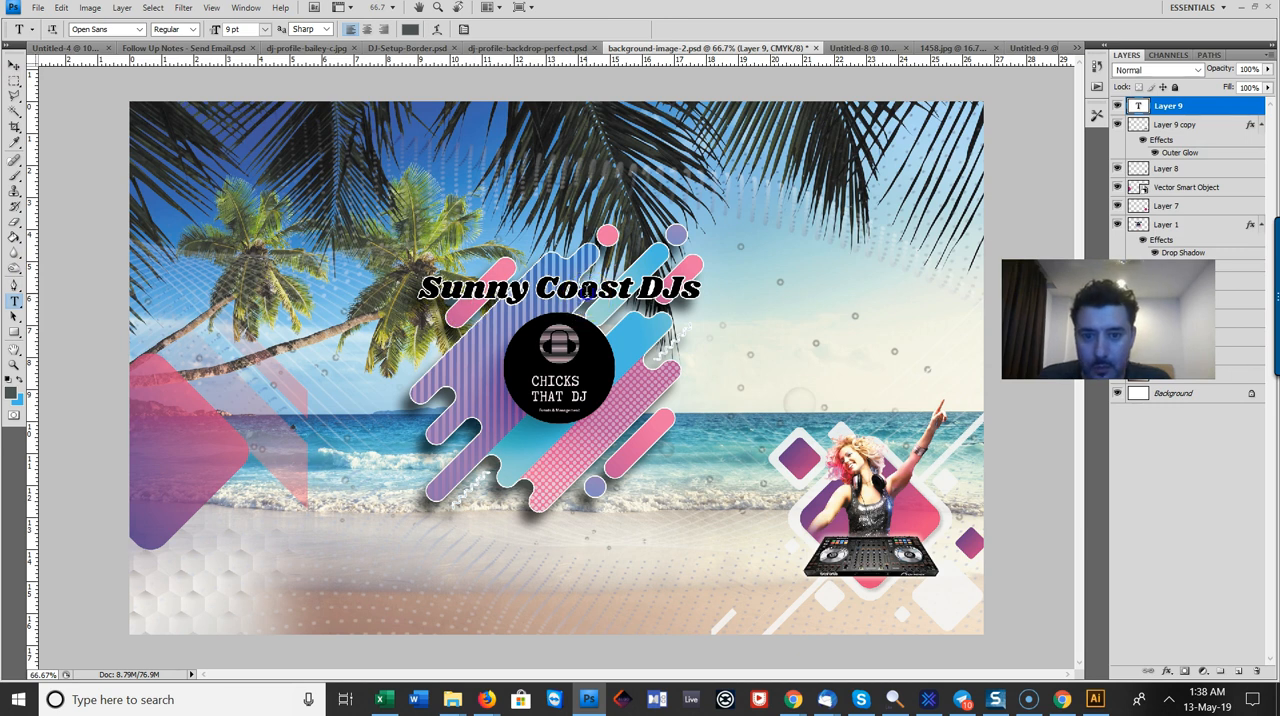
left_click(587, 294)
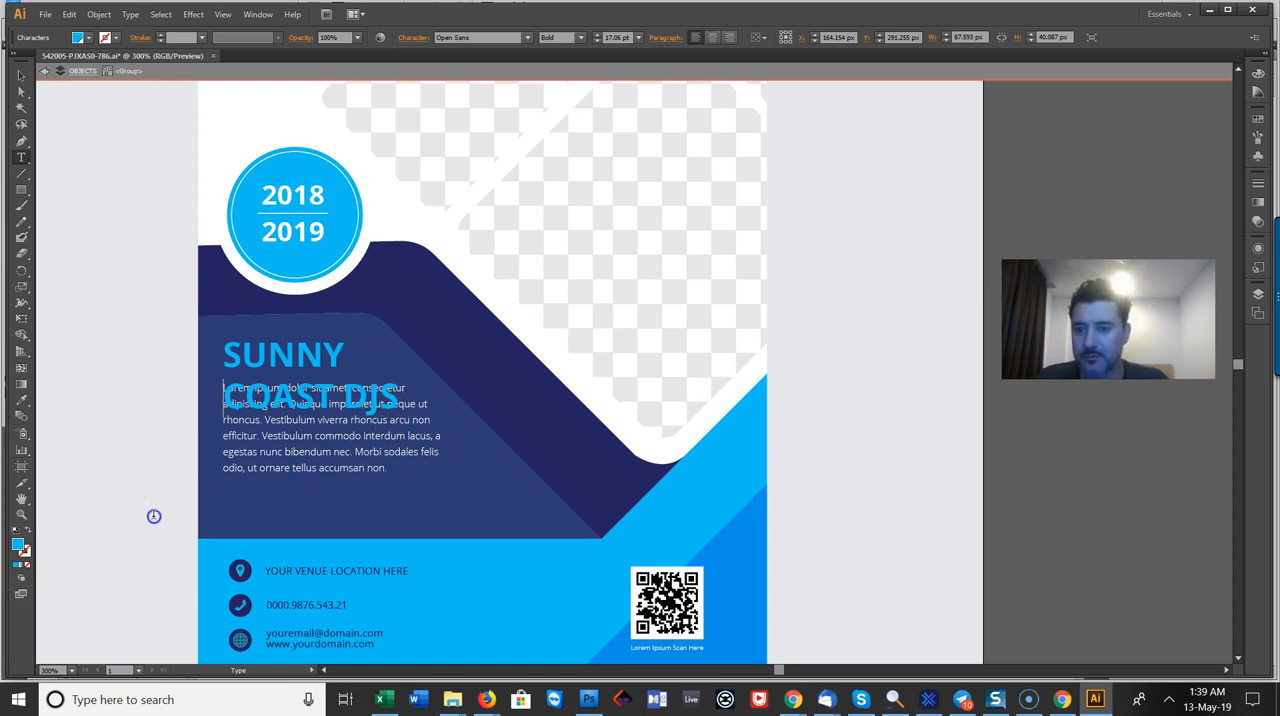
Step: Back in Illustrator, select the flyer's body paragraph that overlaps the second headline line
left_click(21, 75)
left_click(340, 440)
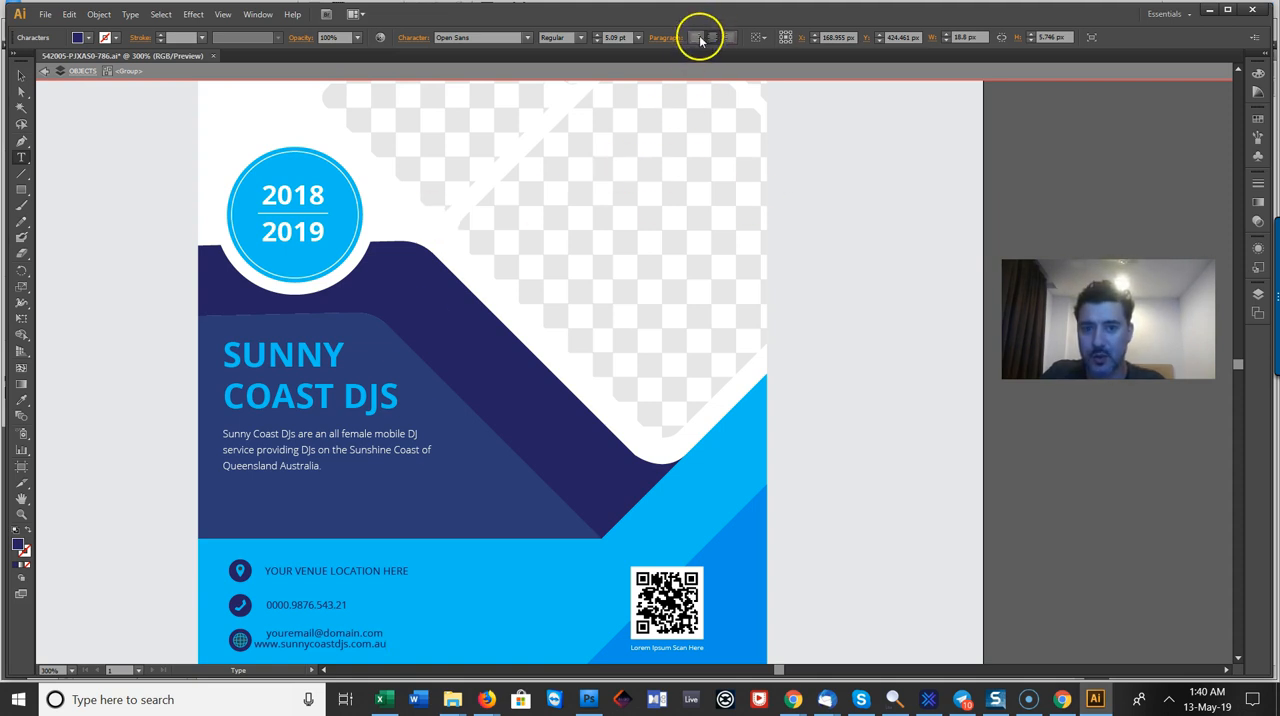
left_click(700, 40)
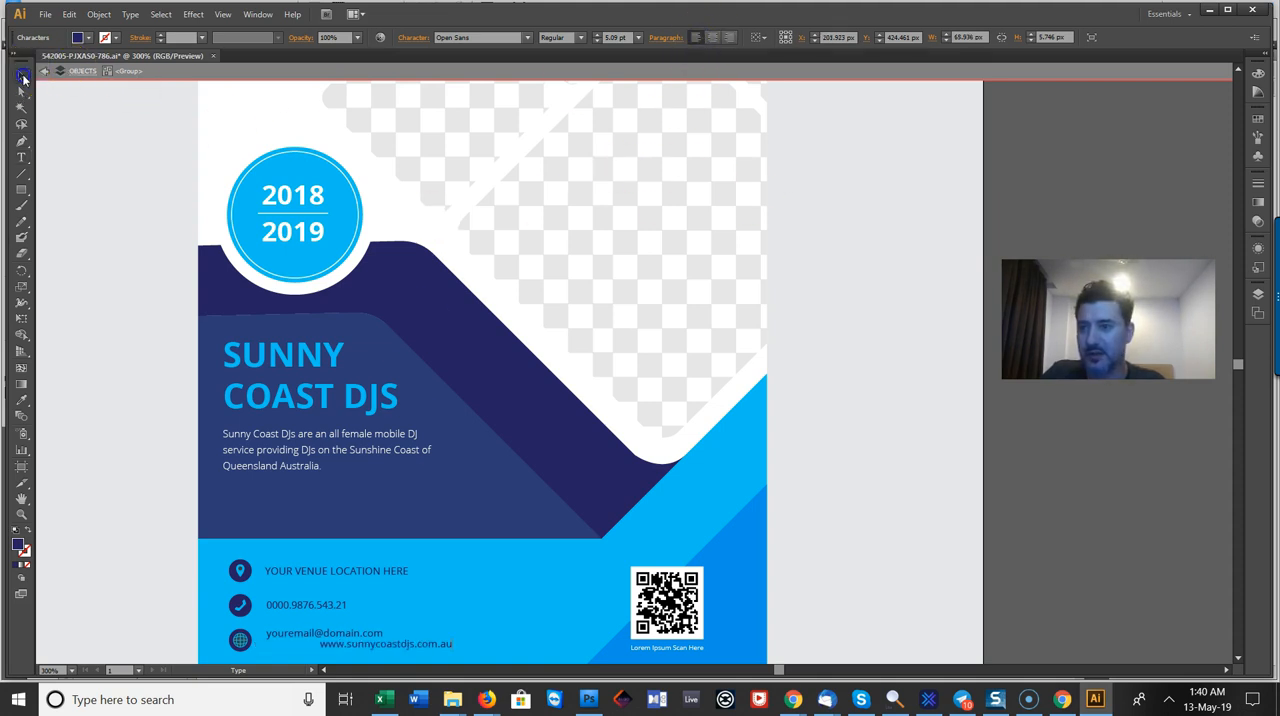
left_click(21, 75)
key("Left")
key("Left")
key("Left")
key("Left")
key("Left")
key("Left")
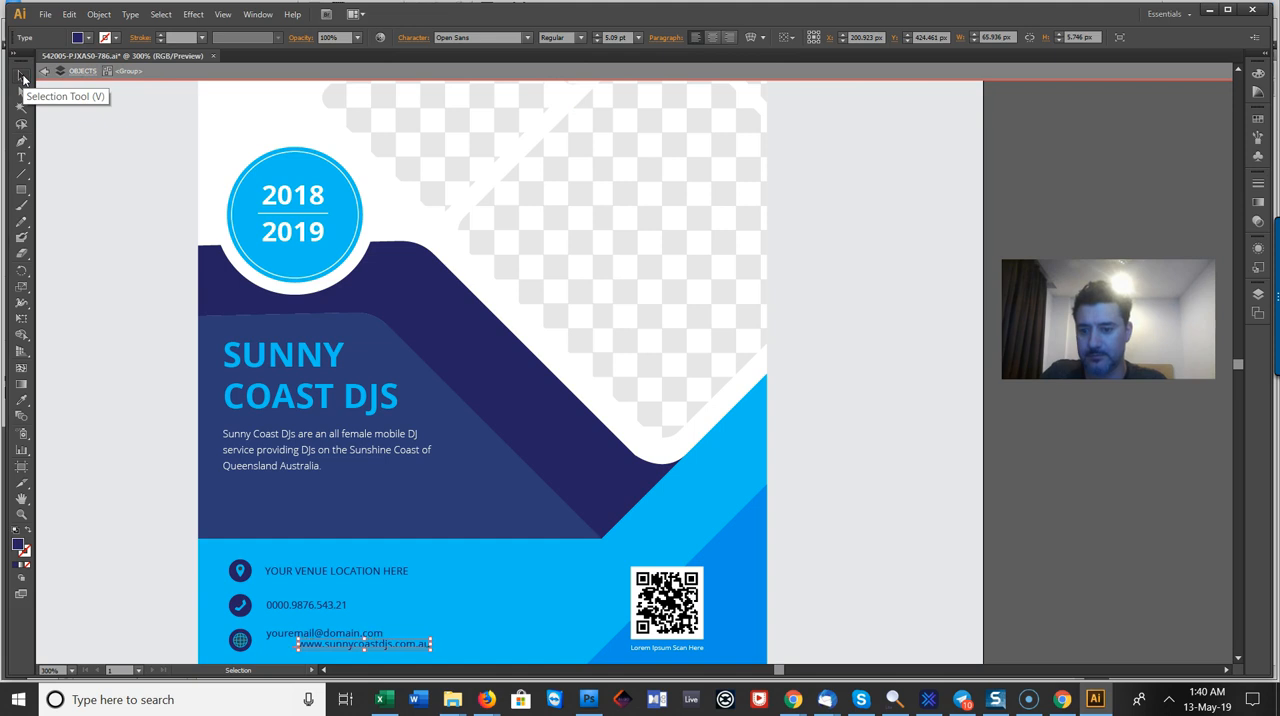
key("Left")
key("Left")
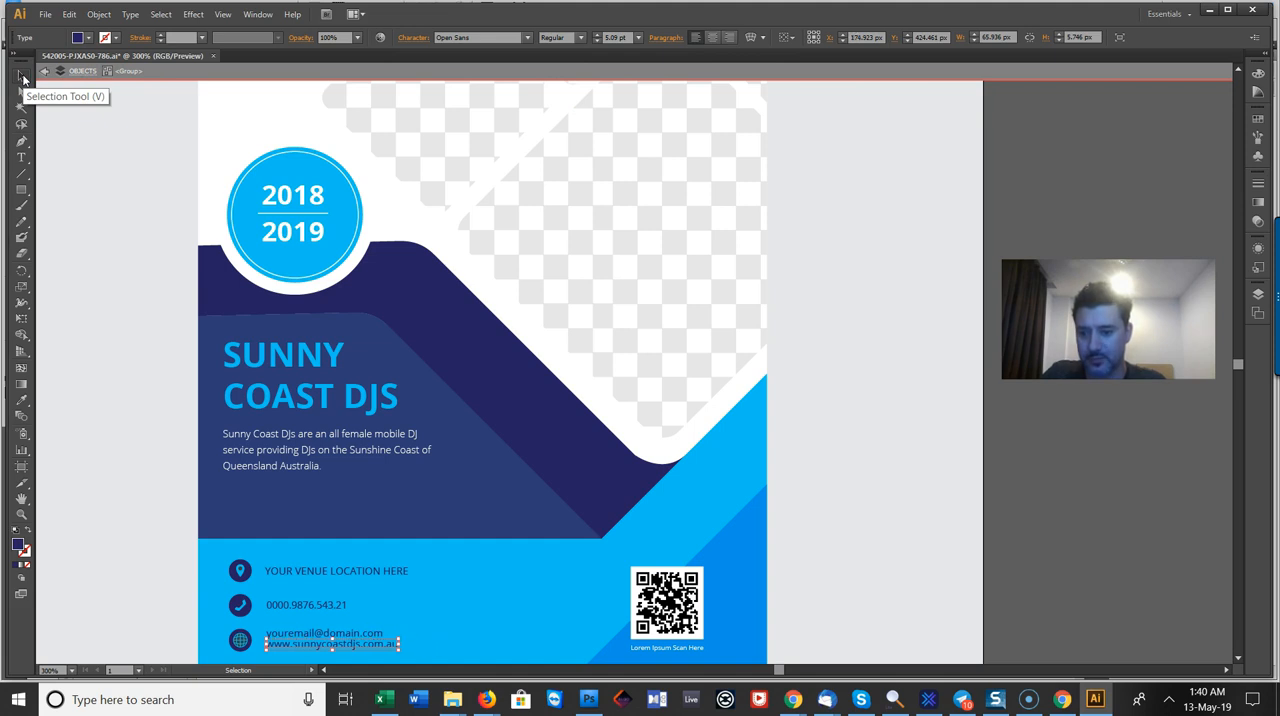
Step: Replace the placeholder e-mail line in the flyer's contact details with the business contact's e-mail address
left_click(286, 528)
left_click(427, 601)
left_click(333, 638)
double_click(333, 638)
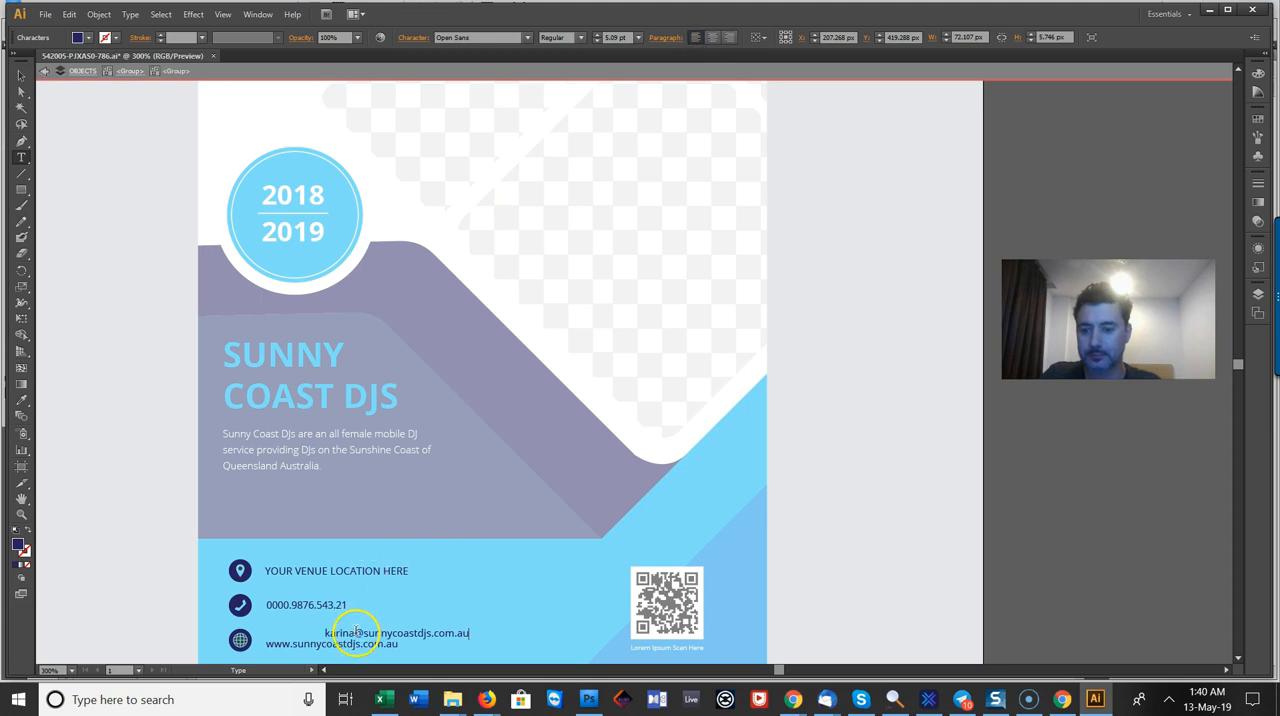
Step: Shift the e-mail line left so it starts level with the website line below it
left_click(20, 77)
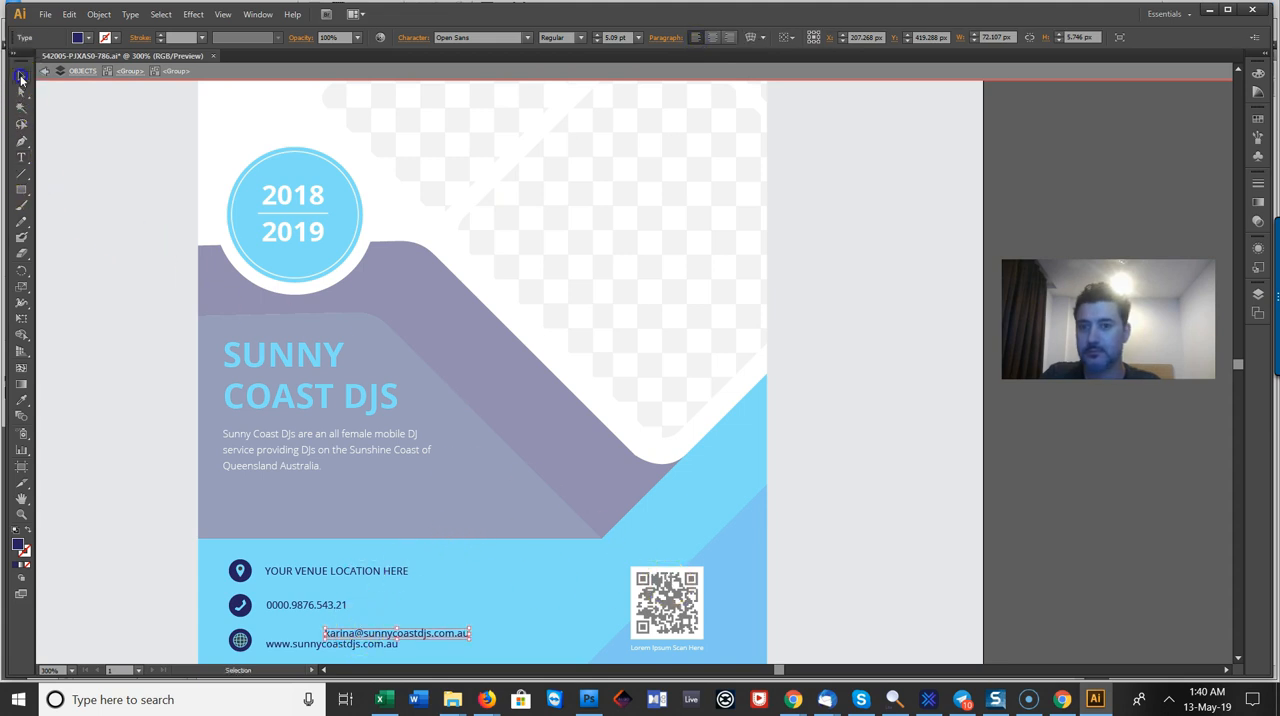
key("Left")
key("Left")
key("Left")
key("Left")
key("Left")
key("Left")
key("Left")
key("Left")
key("Left")
key("Left")
key("Left")
key("Left")
key("Left")
key("Left")
key("Left")
key("Left")
key("Left")
key("Left")
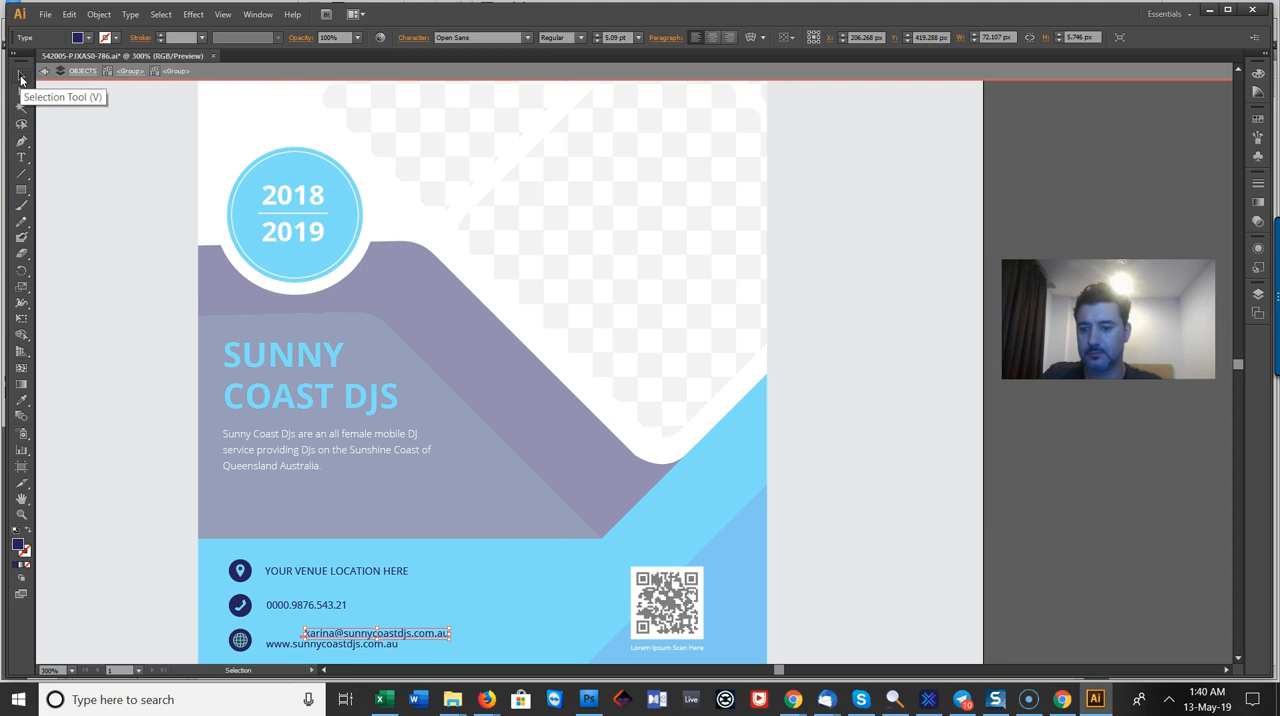
key("Left")
key("Left")
key("Left")
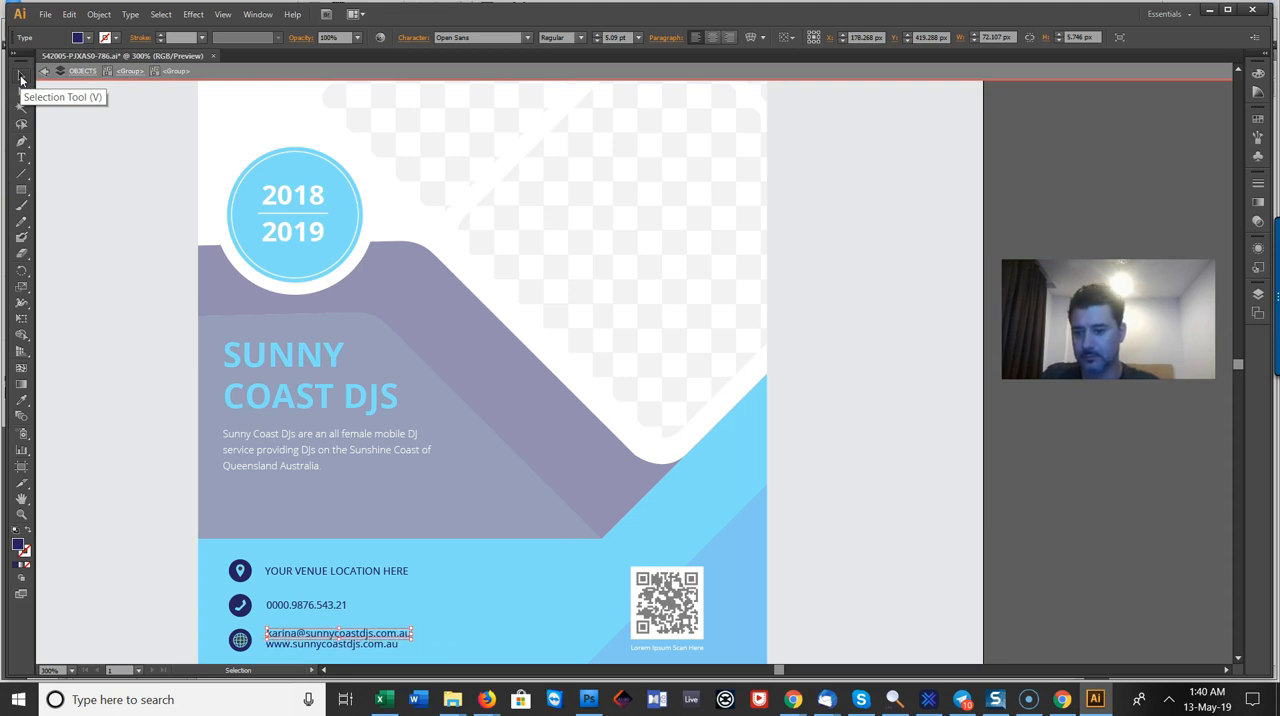
Step: Replace the venue placeholder with "SUNSHINE COAST, QUEENSLAND" and shift the line left beside the location icon
left_click(377, 572)
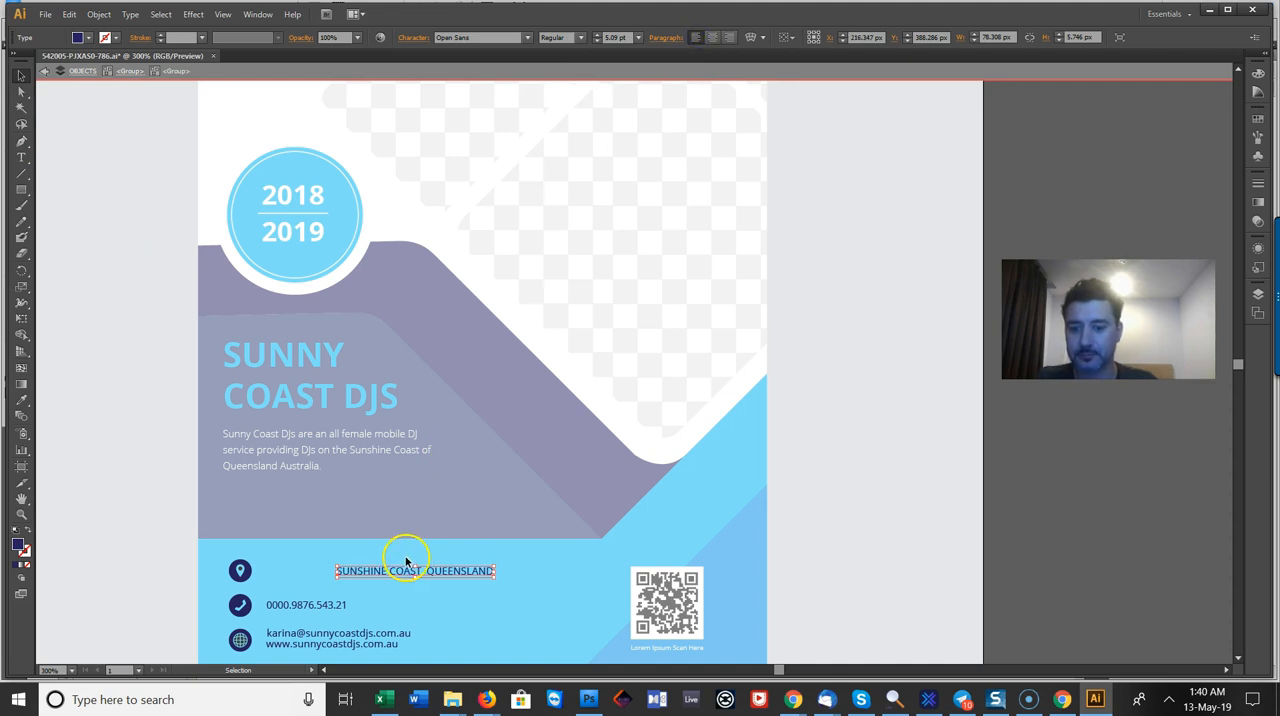
left_click_drag(373, 572, 323, 570)
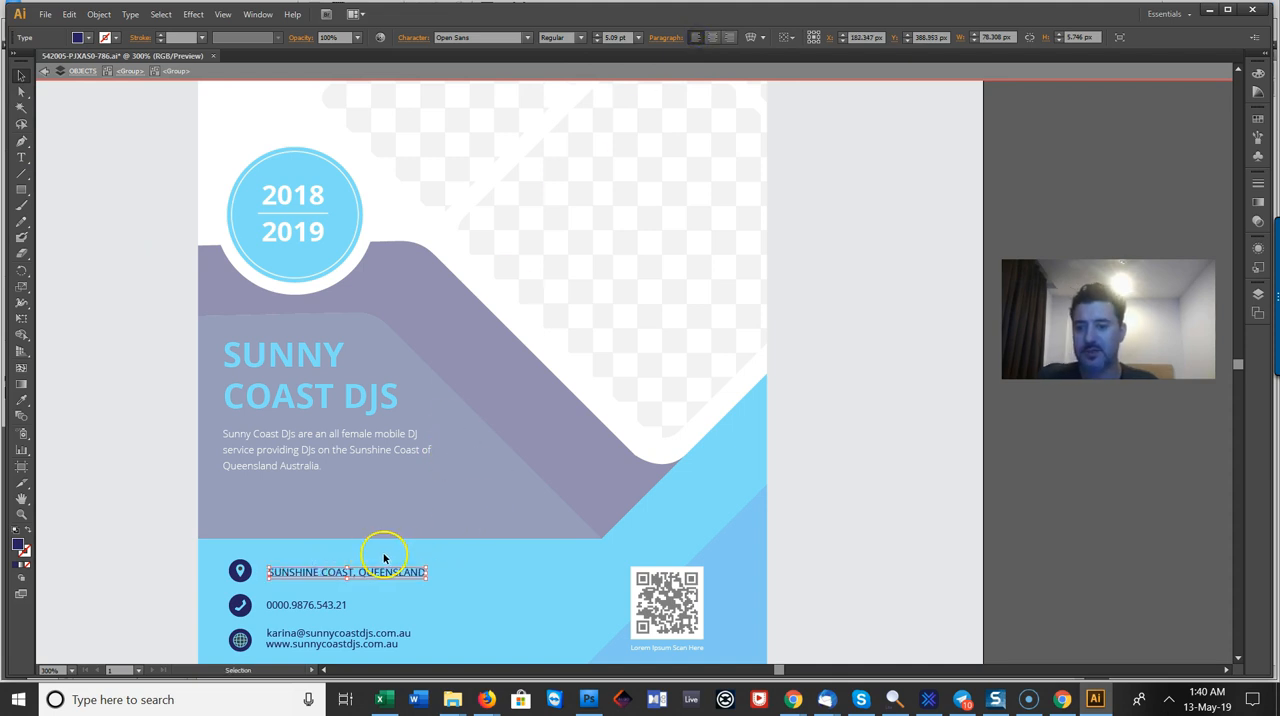
key("Up")
Step: Align the left edges of the location line and the phone number, and exit the group's isolation mode
left_click(307, 605, "shift")
left_click(783, 37)
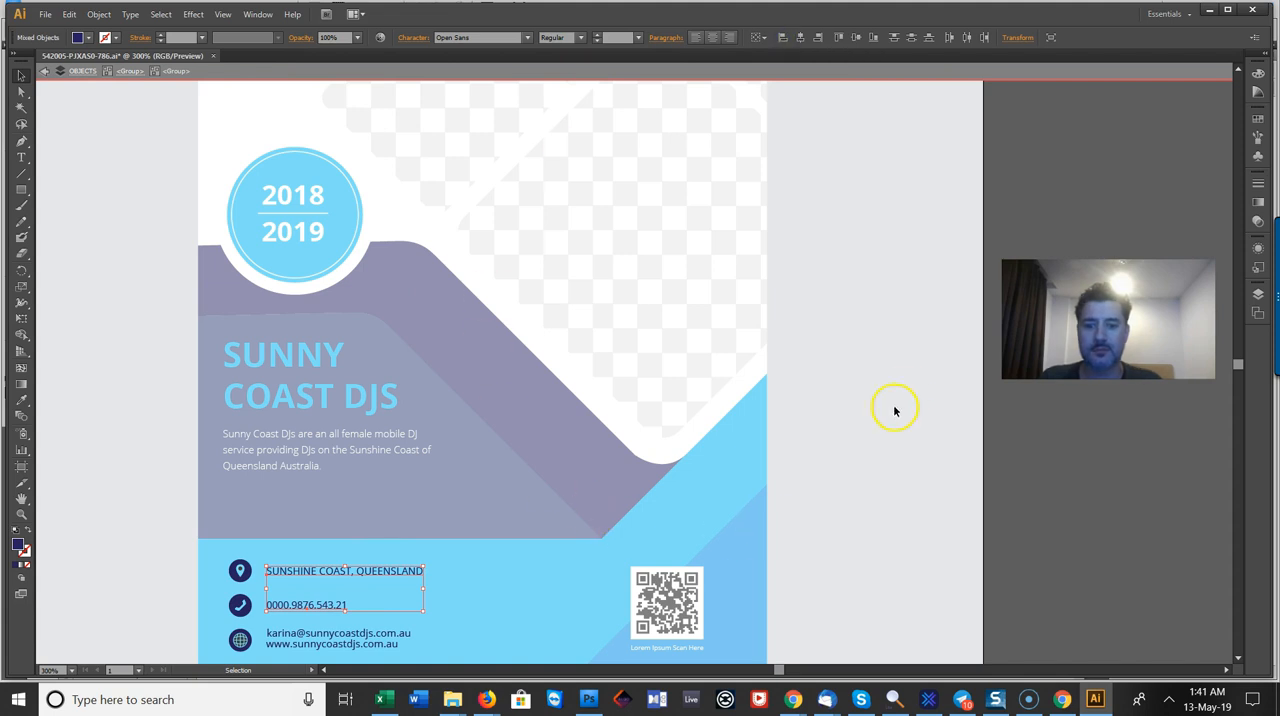
left_click(896, 345)
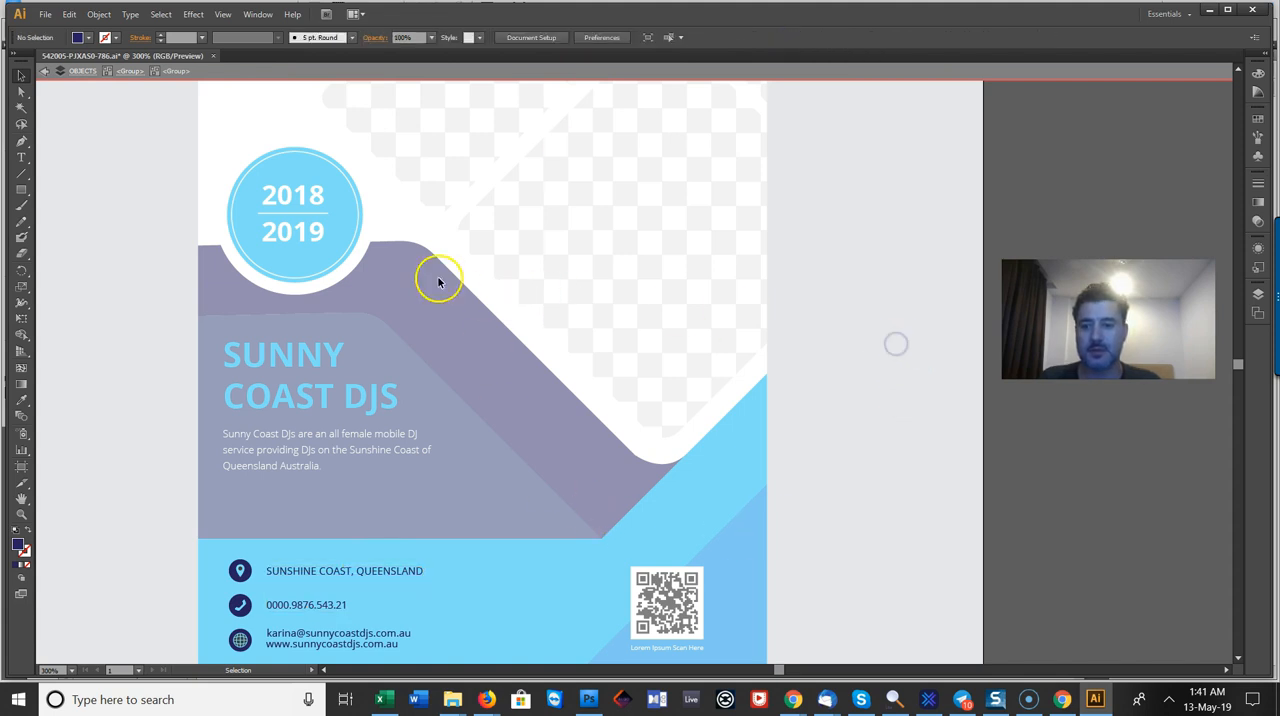
double_click(89, 279)
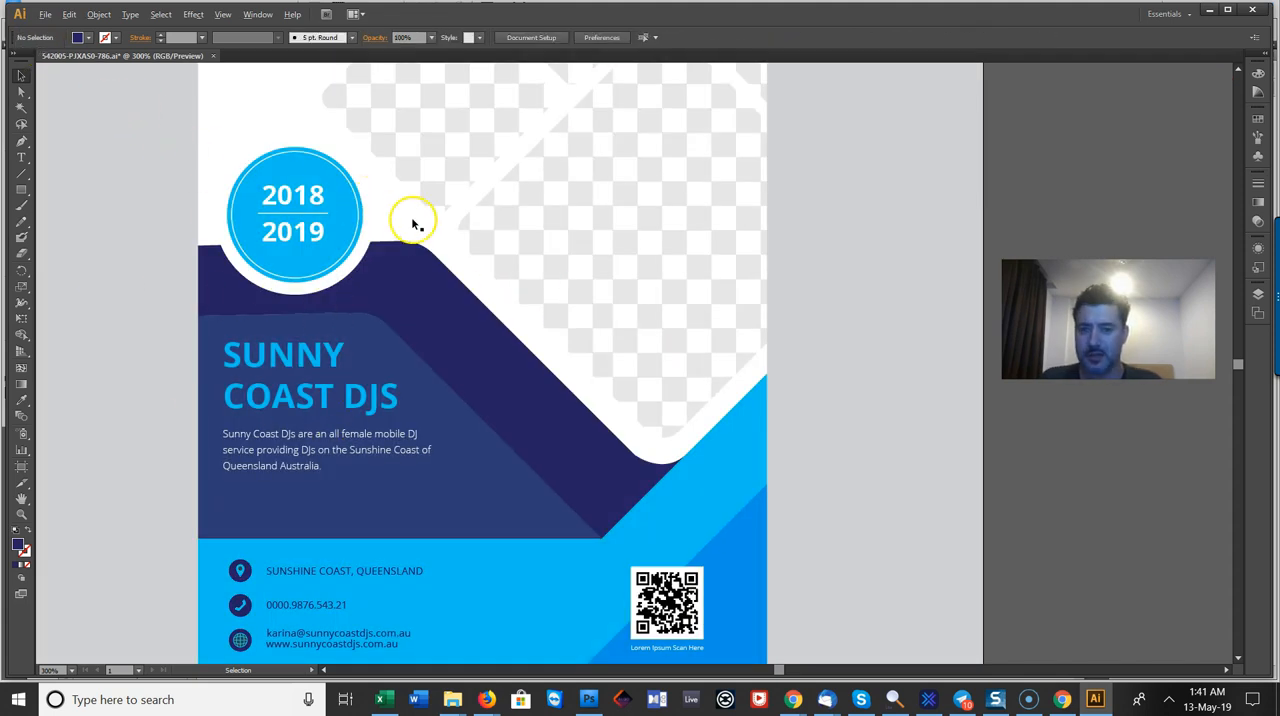
Step: Switch to background-image-2.psd in Photoshop, commit the open text edit and select the dancing woman's layer, Layer 8
key("alt+Tab")
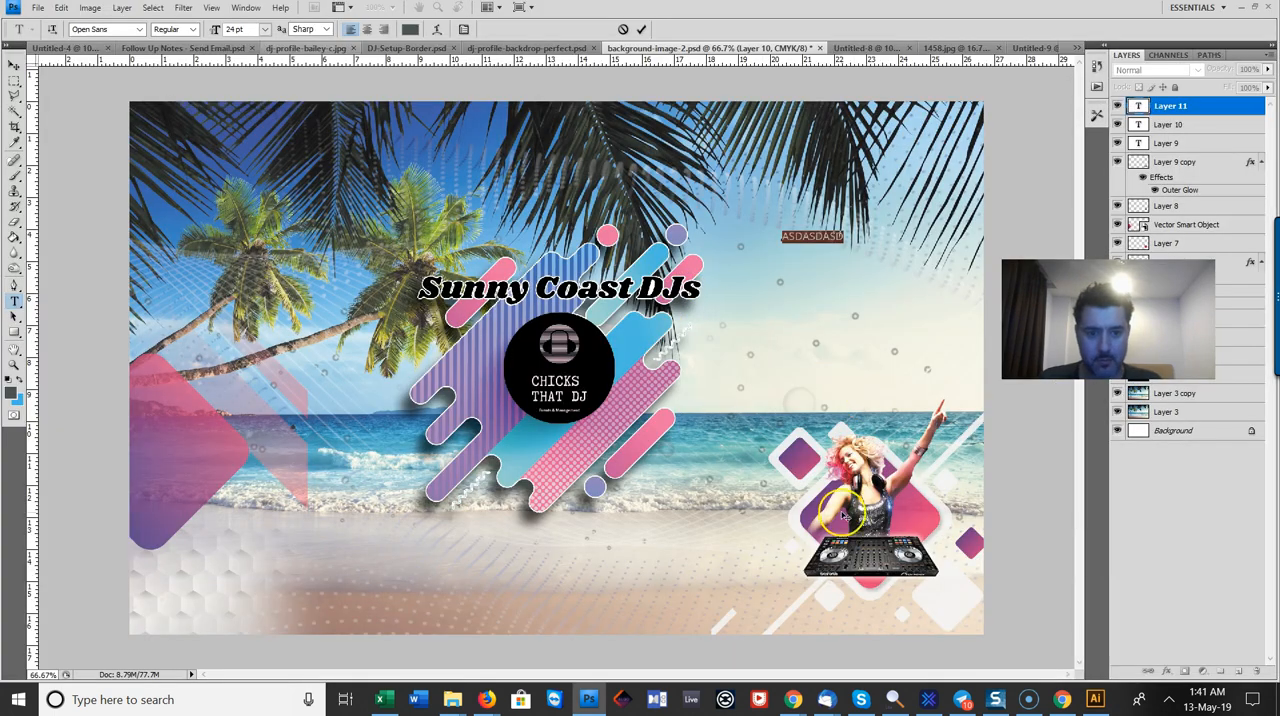
key("alt+Tab")
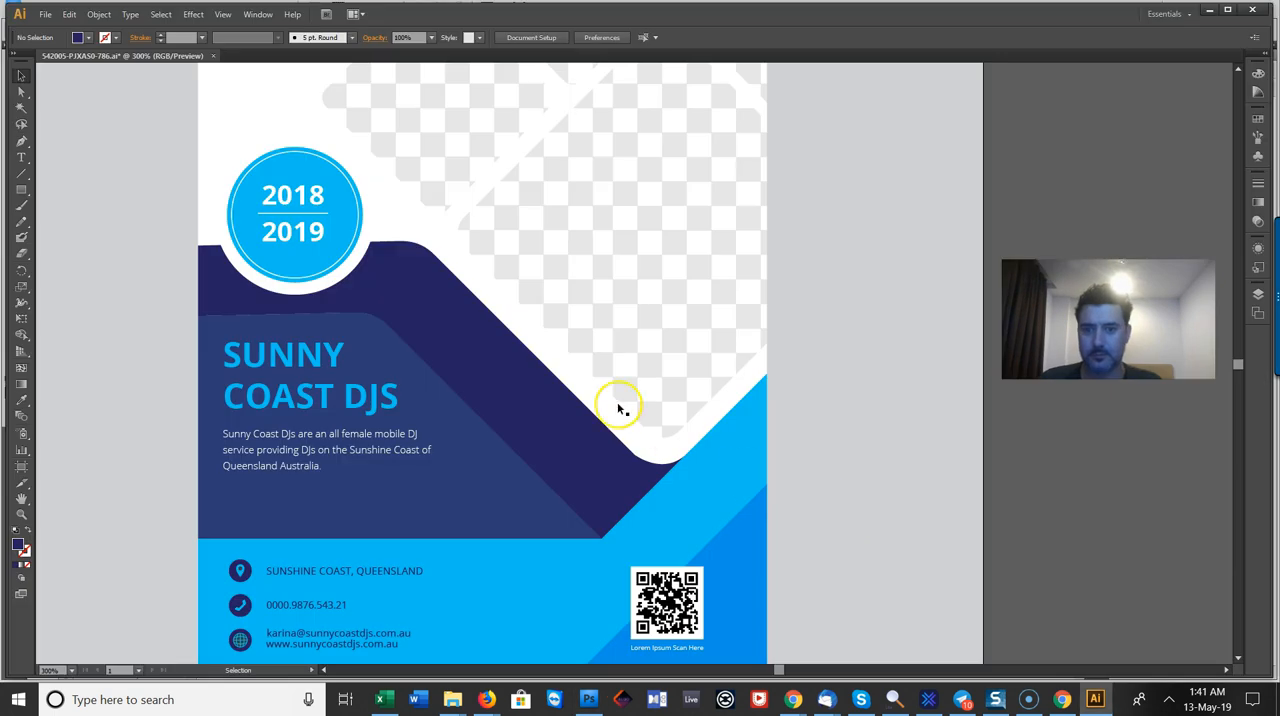
key("alt+Tab")
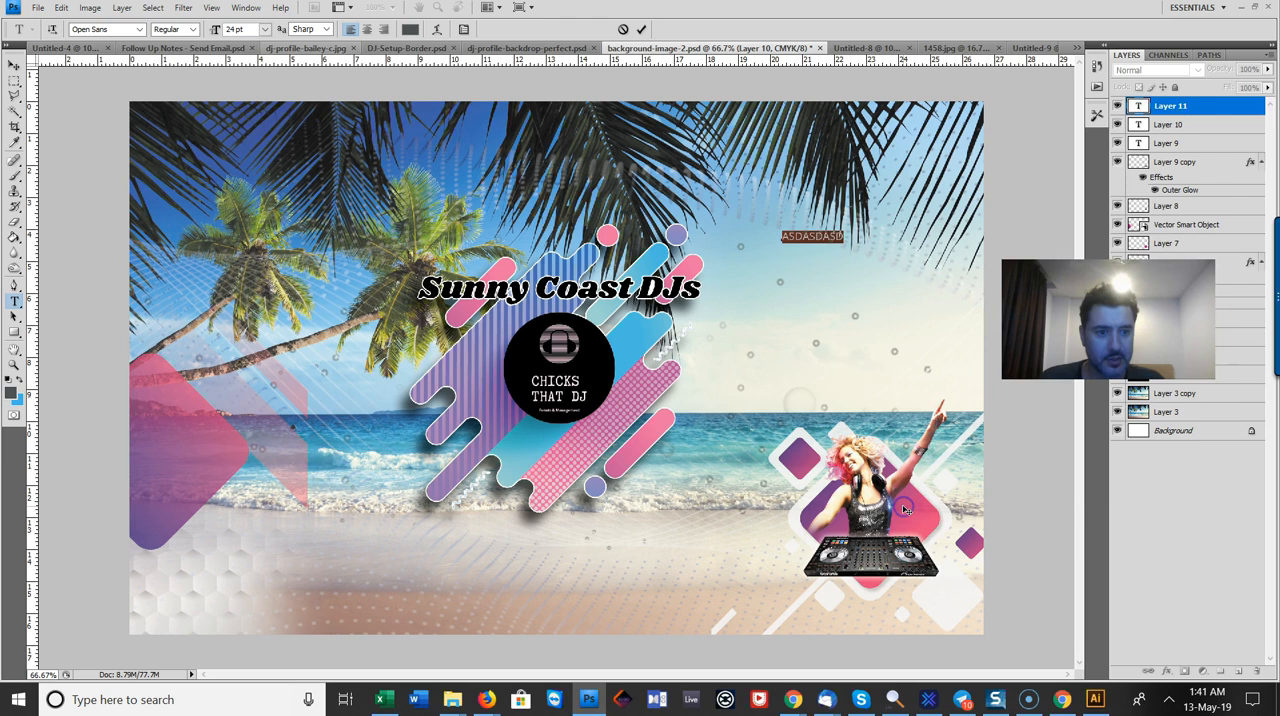
left_click(15, 64)
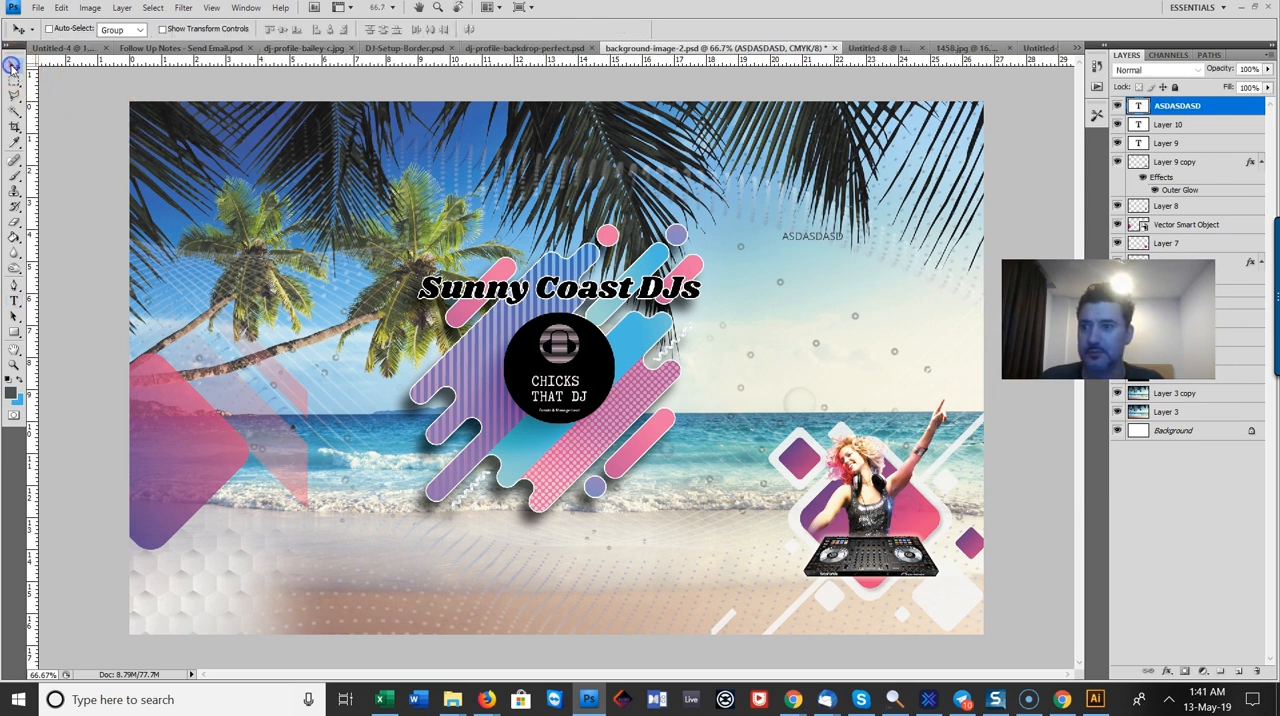
right_click(862, 502)
left_click(885, 513)
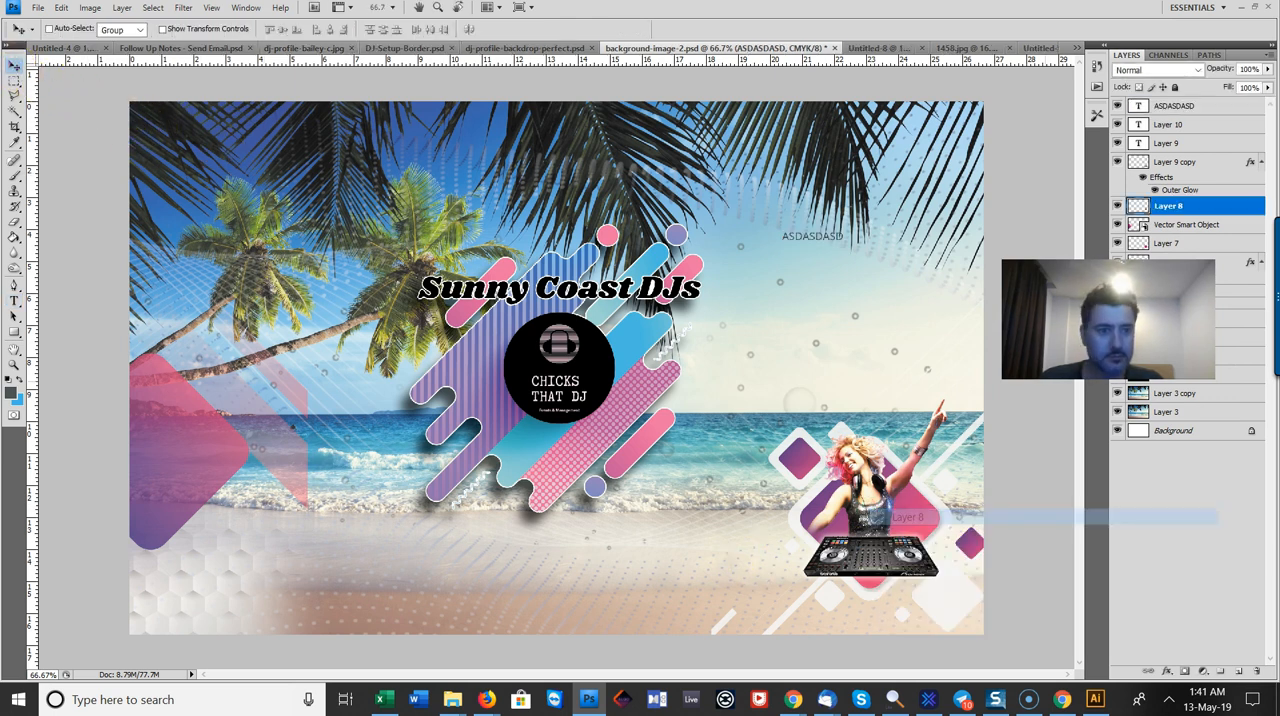
Step: Toggle the visibility of Layer 8, the Vector Smart Object and Layer 7 to identify what each one contains
left_click(1117, 206)
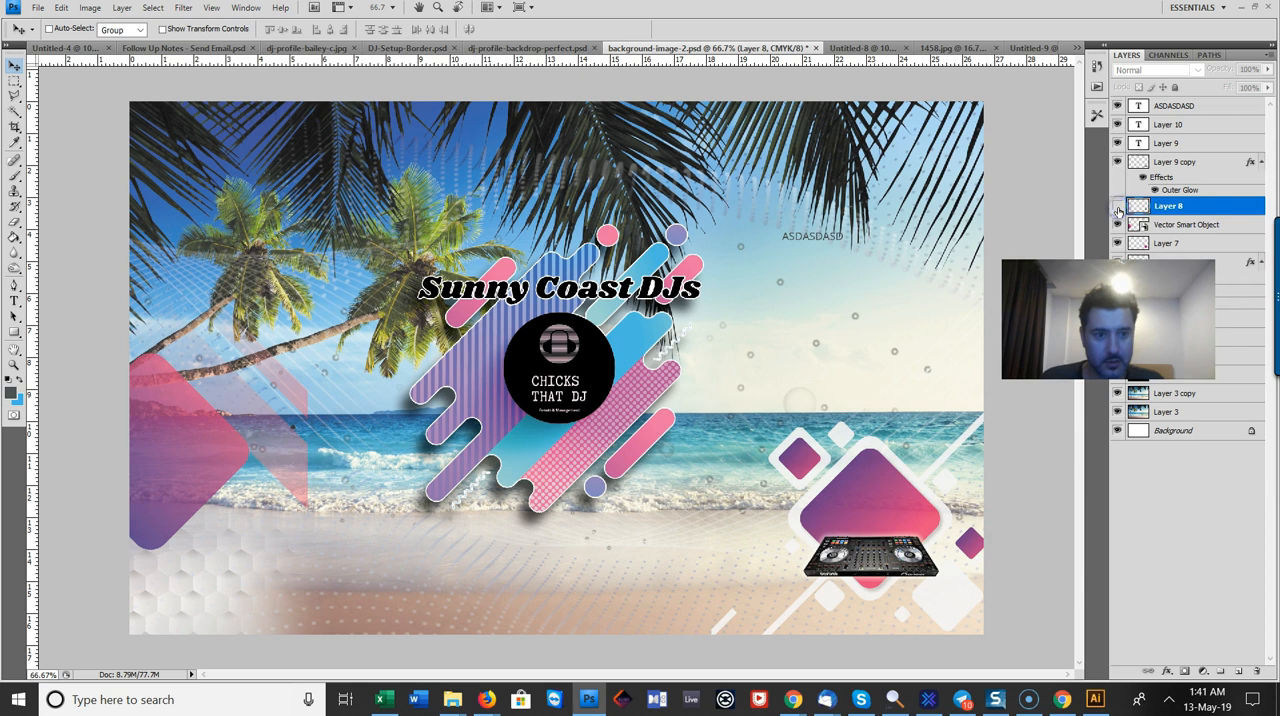
left_click(1117, 206)
left_click(1117, 224)
left_click(1117, 224)
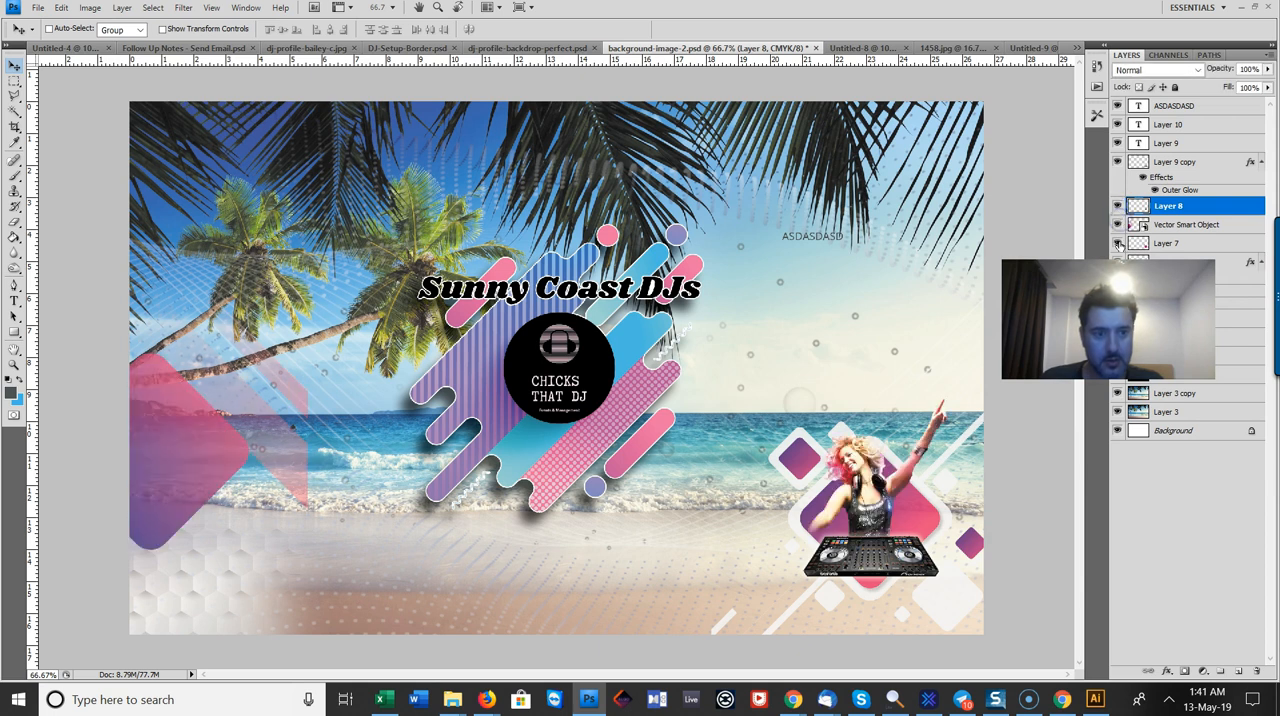
left_click(1117, 243)
left_click(1118, 244)
Step: Move Layer 7 above the Vector Smart Object, directly beneath Layer 8, and check its content by toggling its visibility
left_click(1166, 243)
left_click_drag(1166, 243, 1175, 223)
left_click(1117, 224)
left_click(1118, 224)
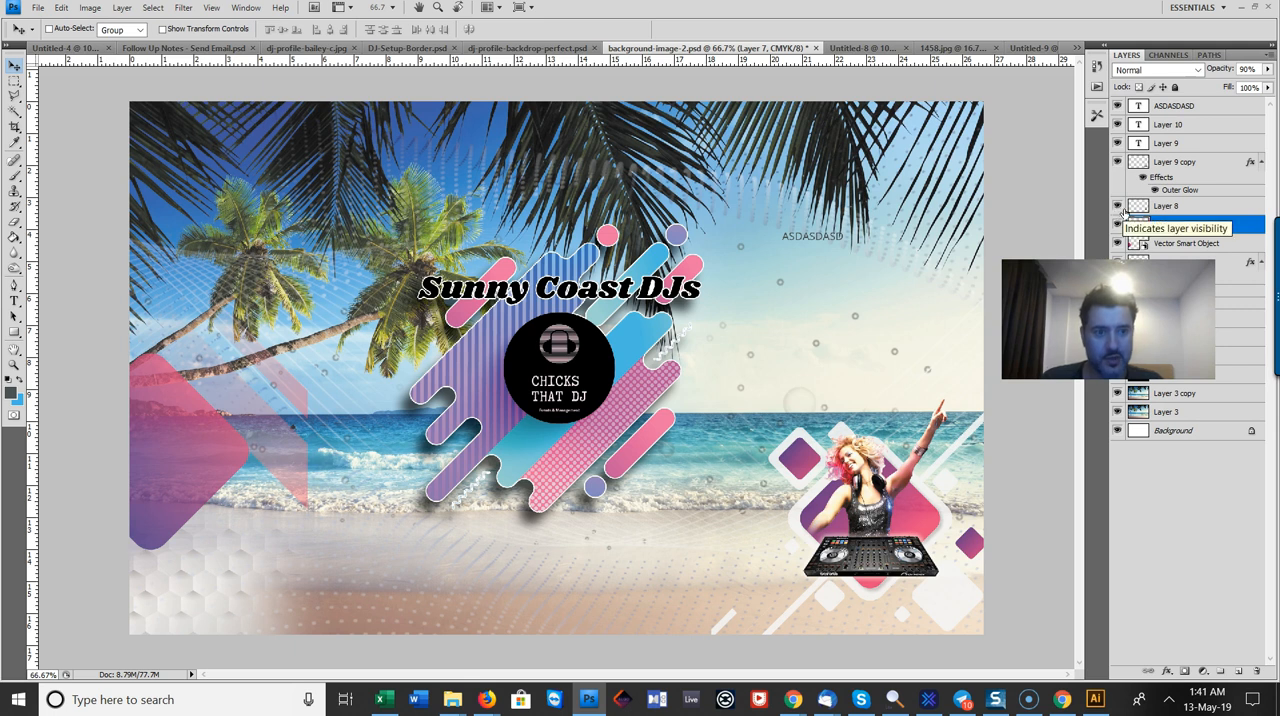
Step: Merge Layer 8 and Layer 7 into one layer, and undo a trial move of the merged artwork
left_click(1200, 207, "ctrl")
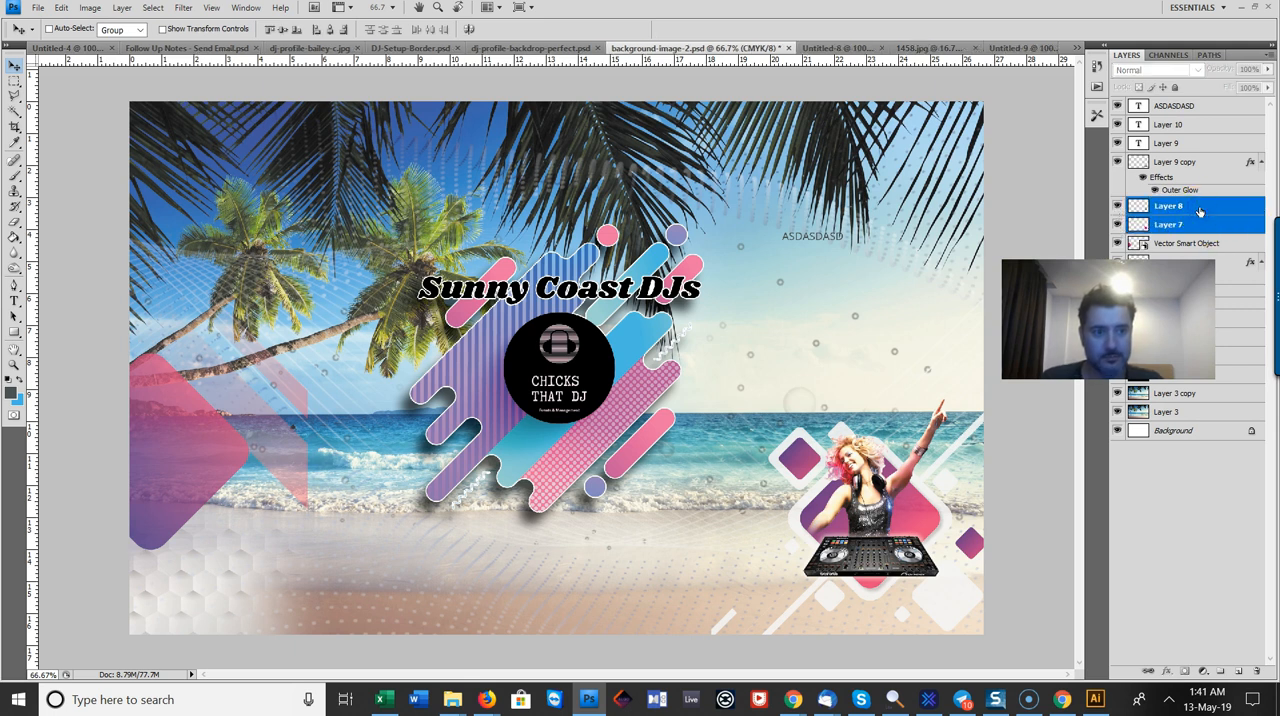
right_click(1200, 211)
left_click(1160, 510)
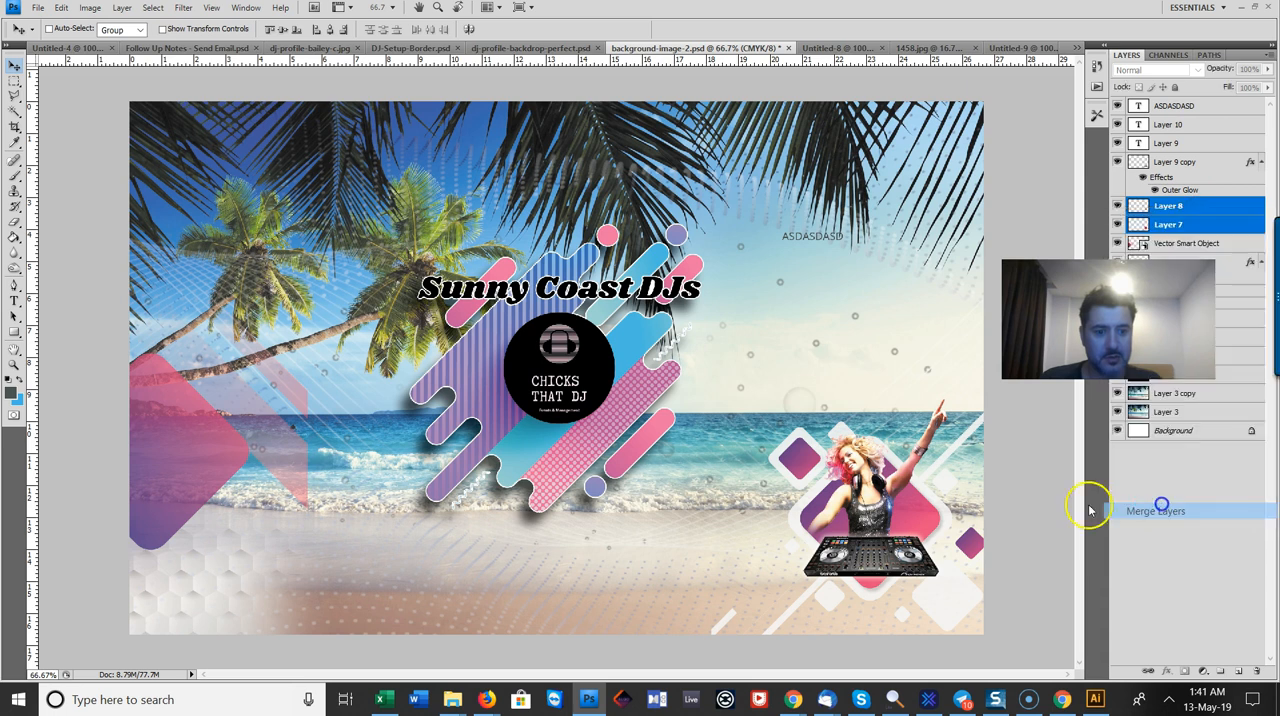
left_click_drag(895, 495, 838, 443)
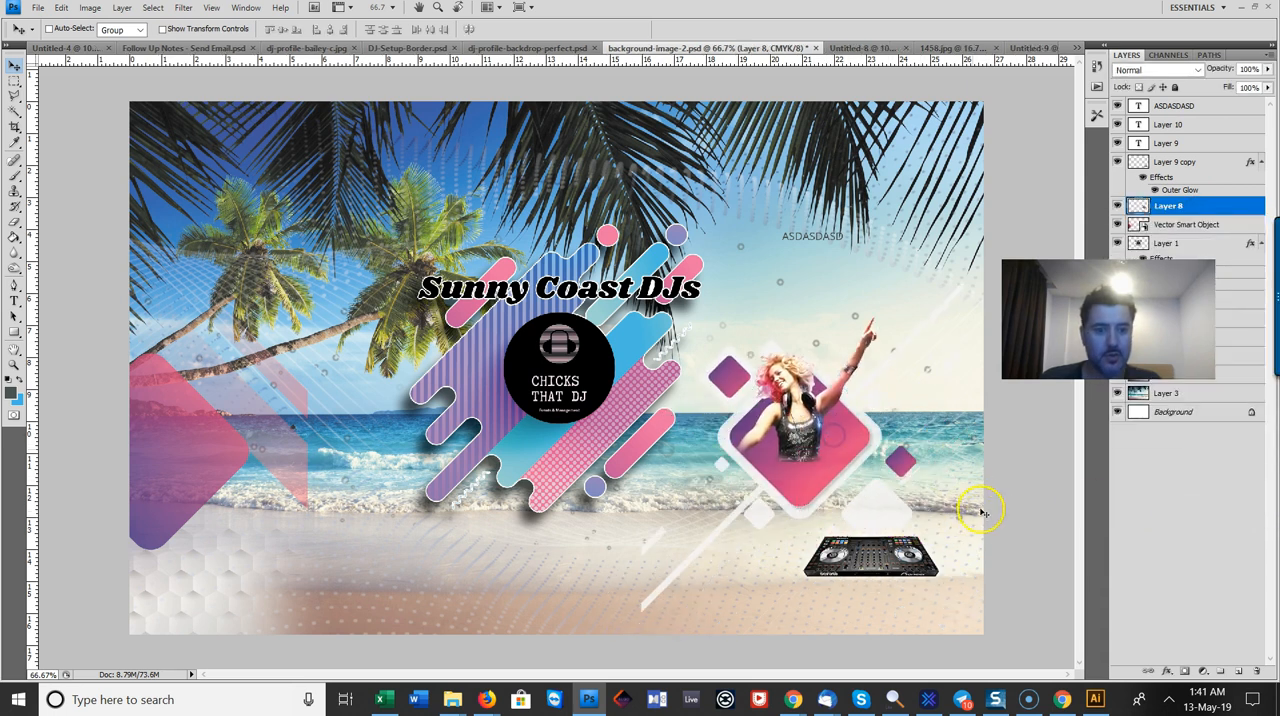
key("ctrl+z")
Step: Select the DJ controller's Layer 9 copy, check it by toggling its visibility, and move it down the stack to Layer 8
right_click(903, 567)
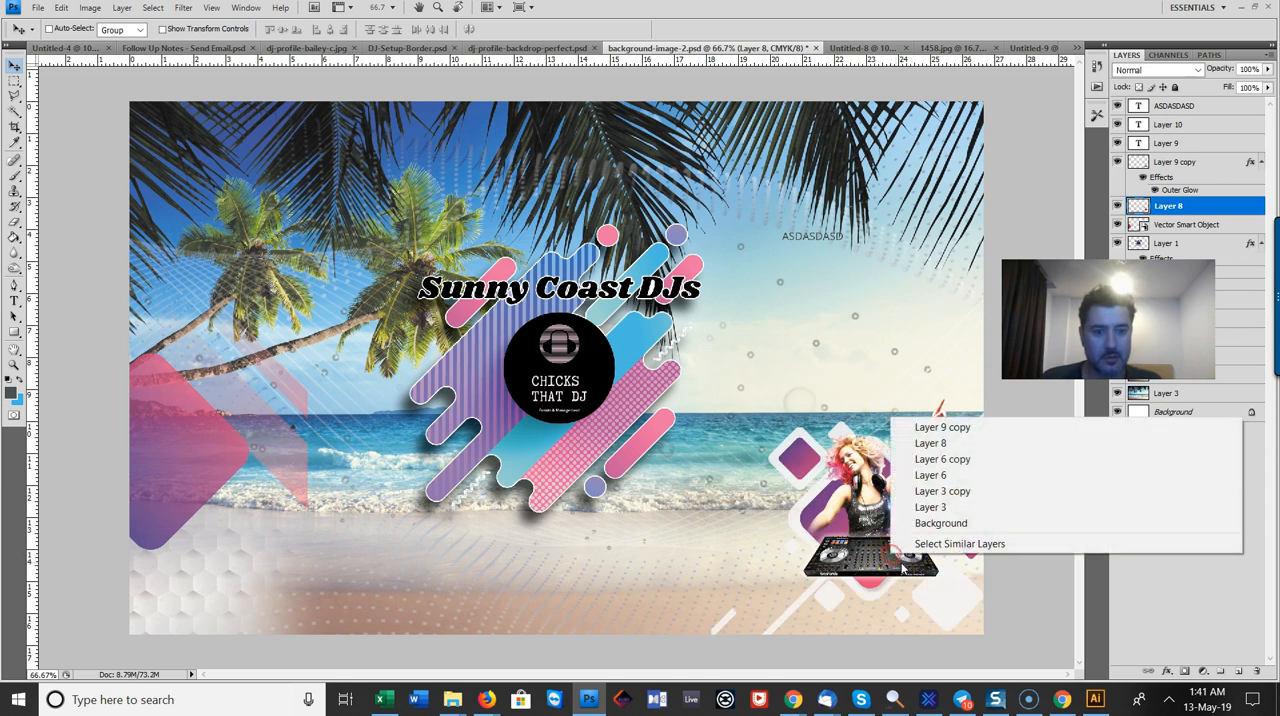
left_click(942, 427)
left_click(1118, 162)
left_click(1118, 162)
left_click_drag(1182, 163, 1186, 204)
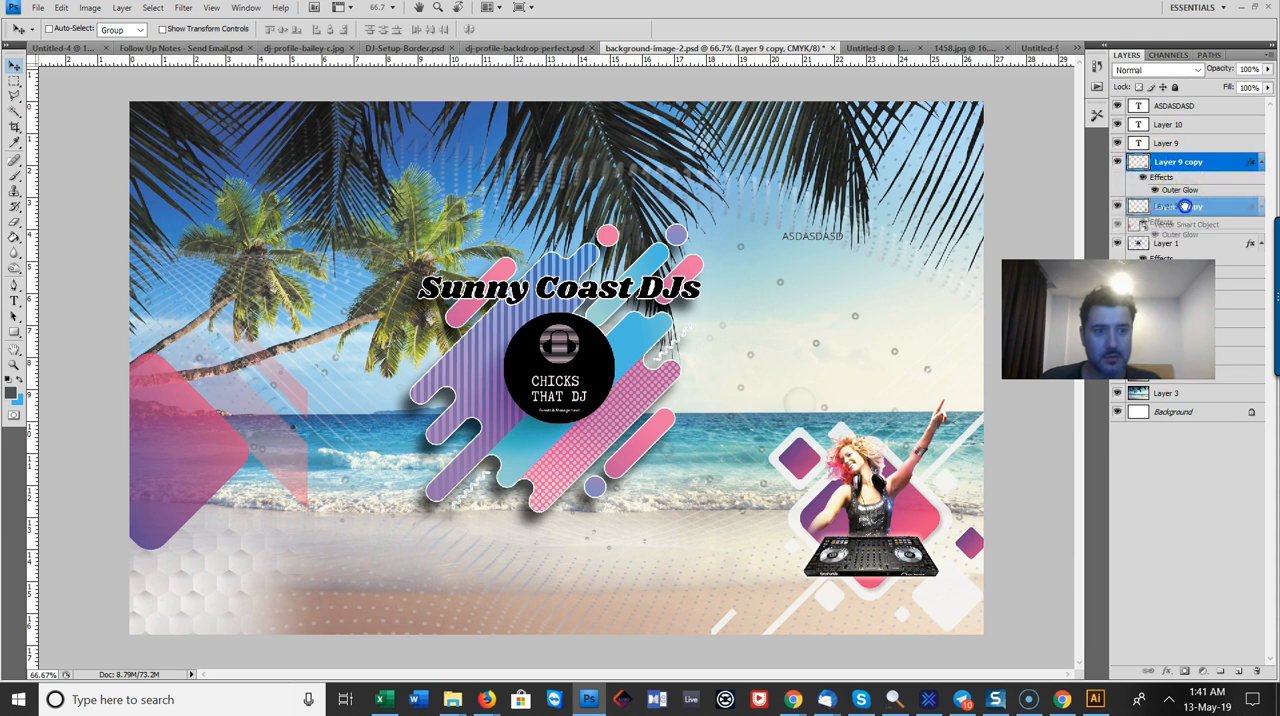
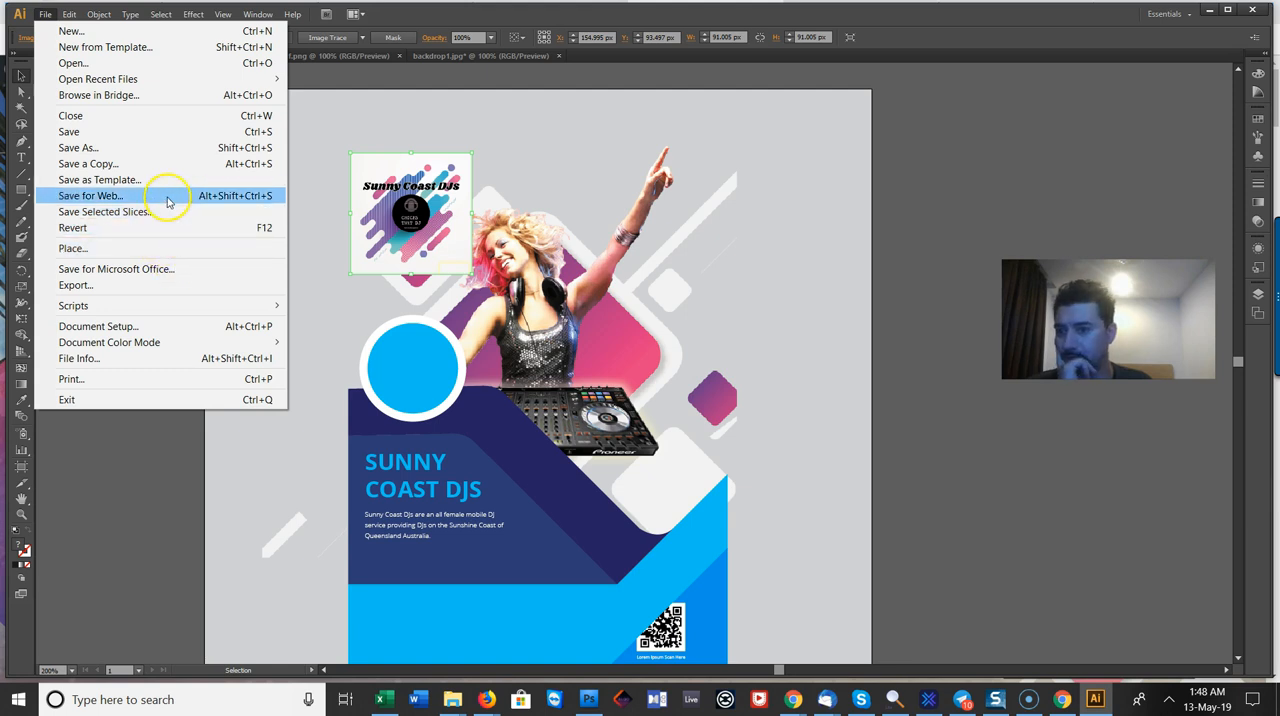
Step: Remove the placed Sunny Coast DJs logo image, the QR code and its caption from the flyer artwork
left_click(100, 196)
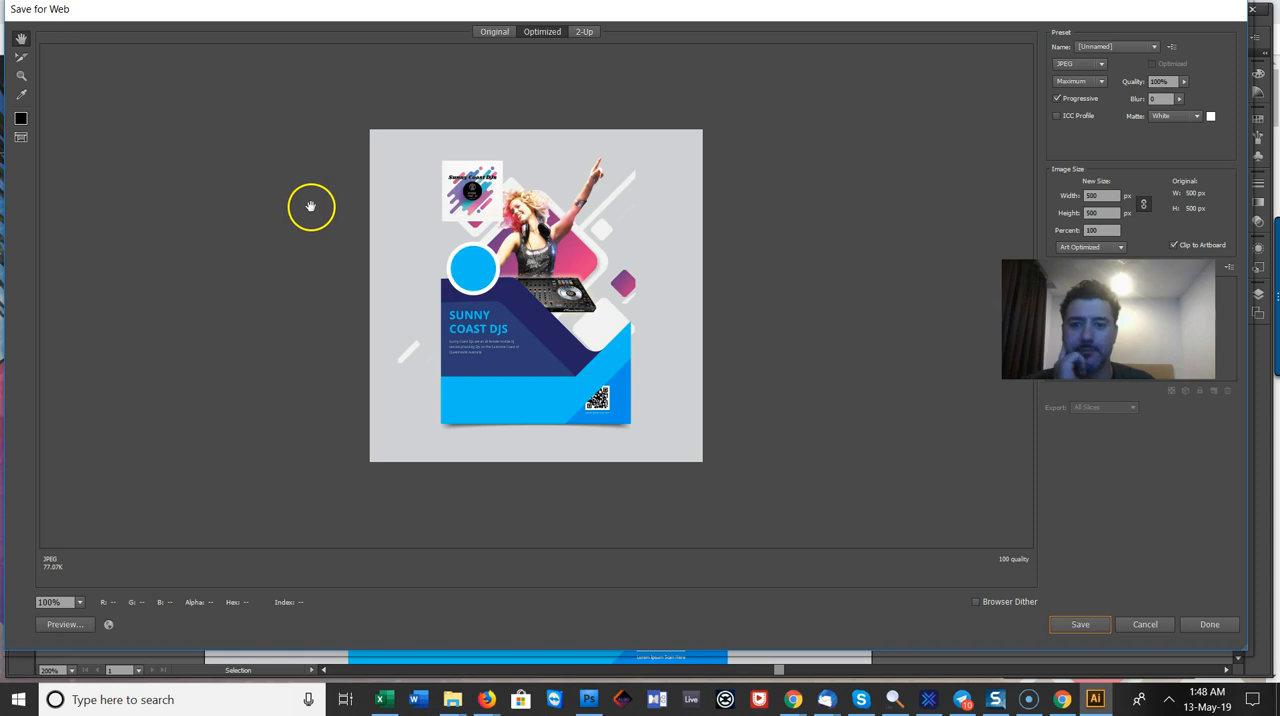
left_click(1150, 623)
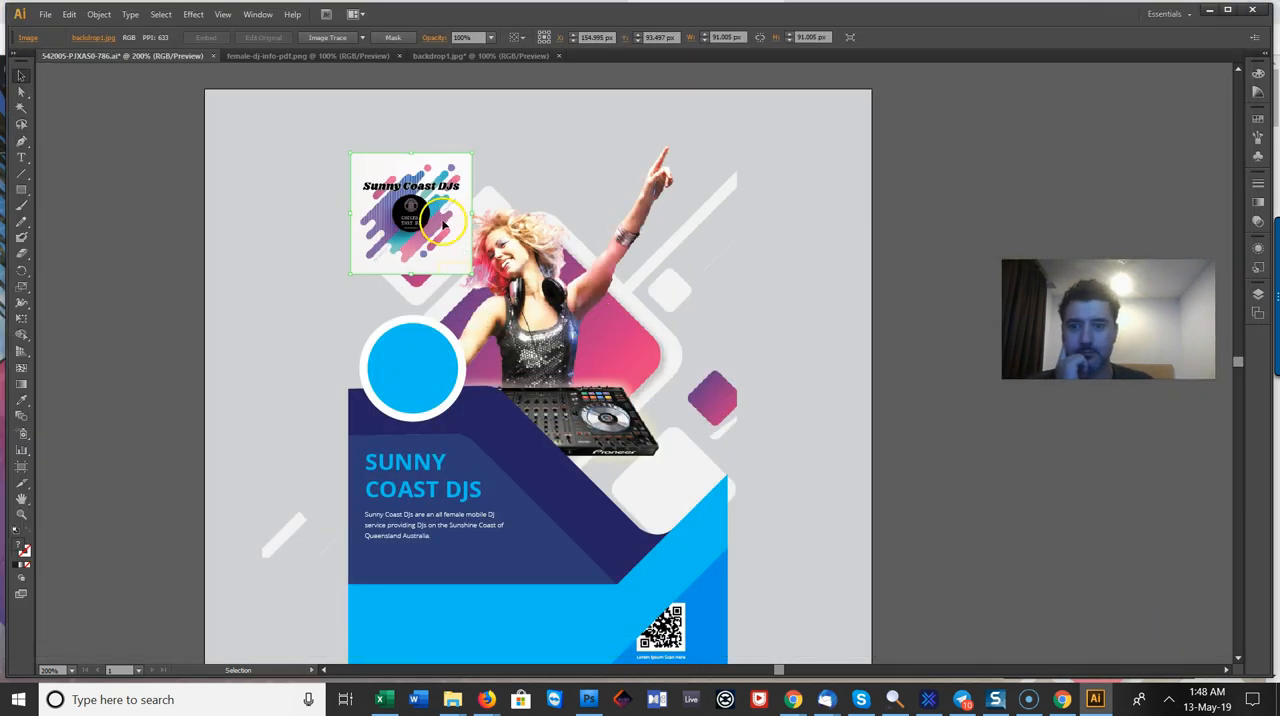
key("Delete")
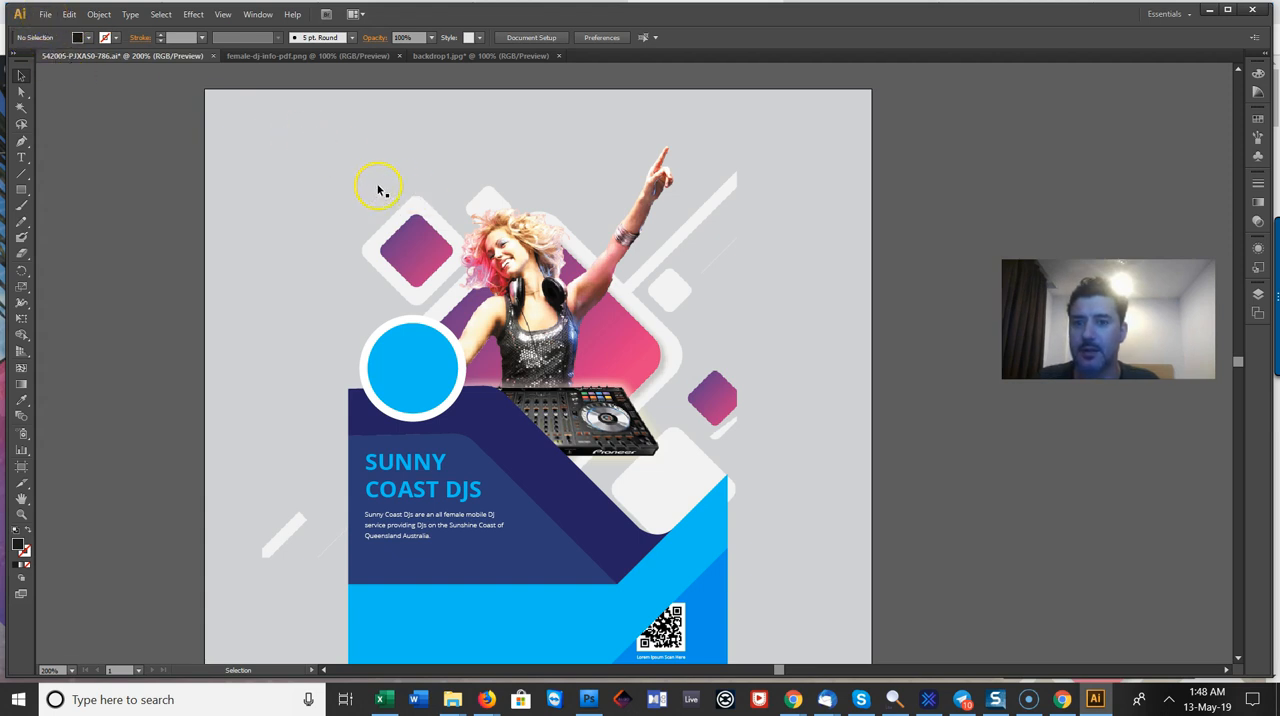
double_click(484, 535)
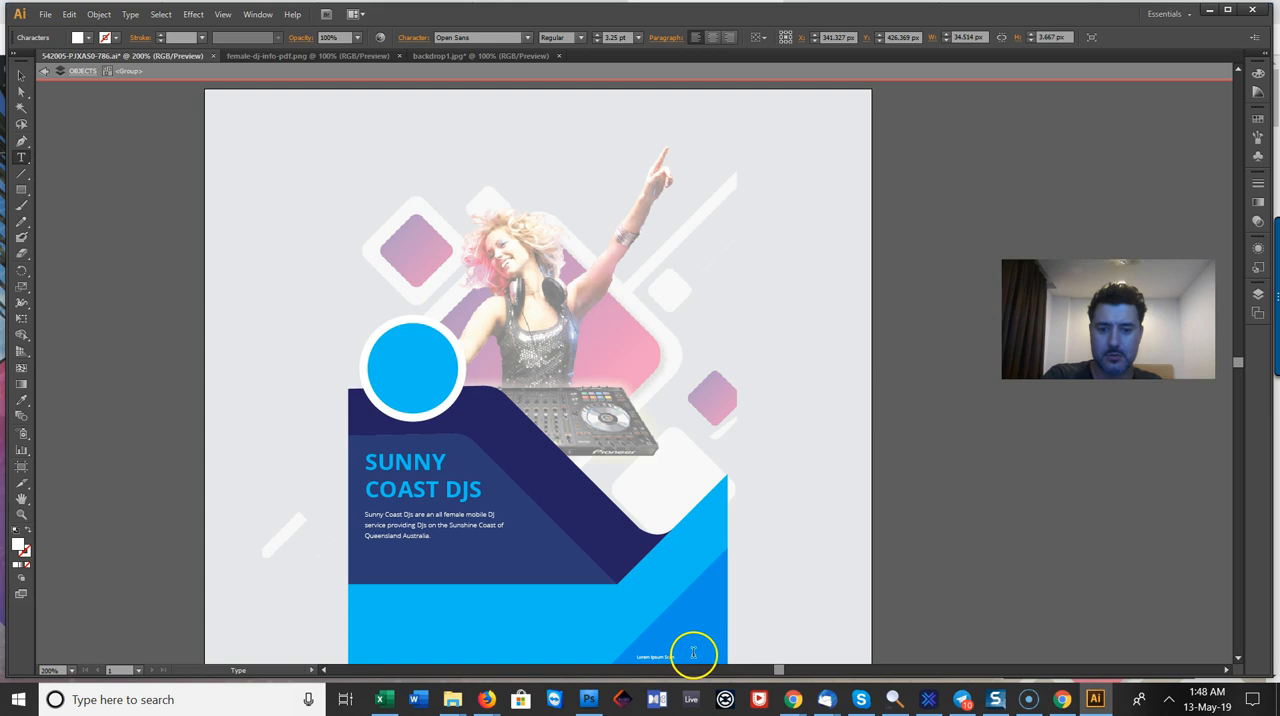
left_click(769, 561)
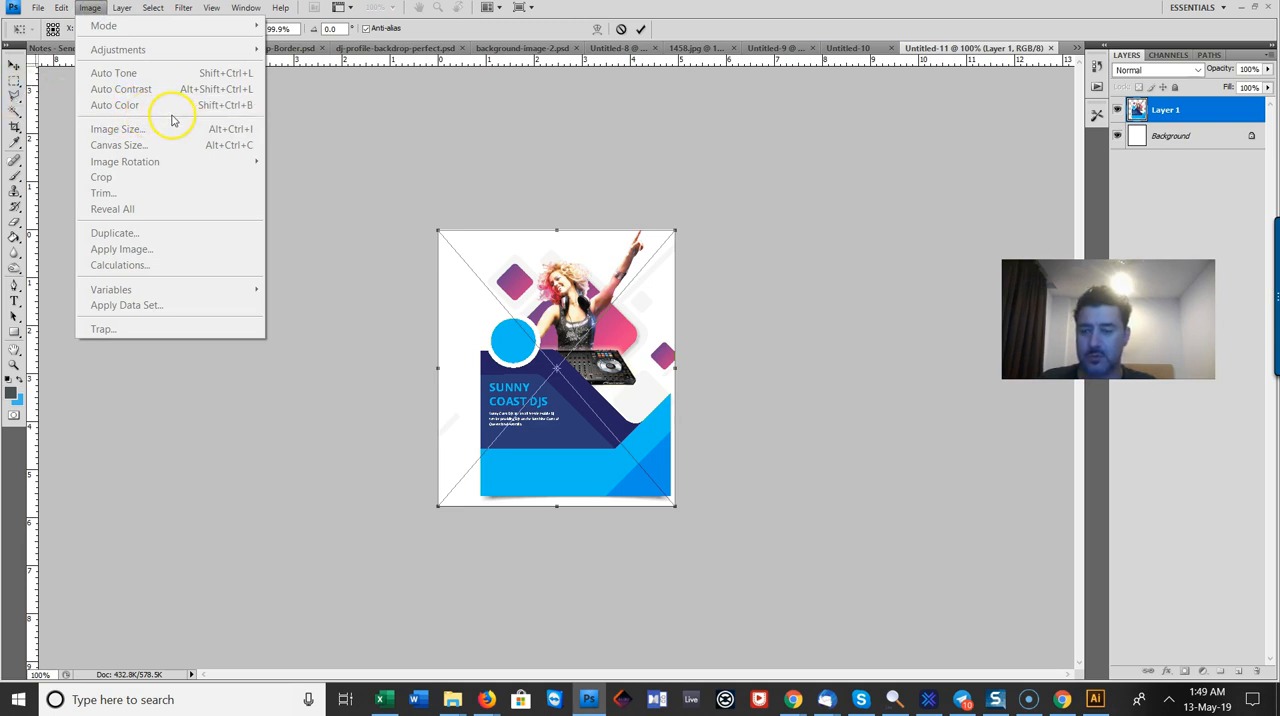
Step: In Photoshop, discard the flyer artwork pasted into Untitled-11 instead of placing it
left_click(20, 66)
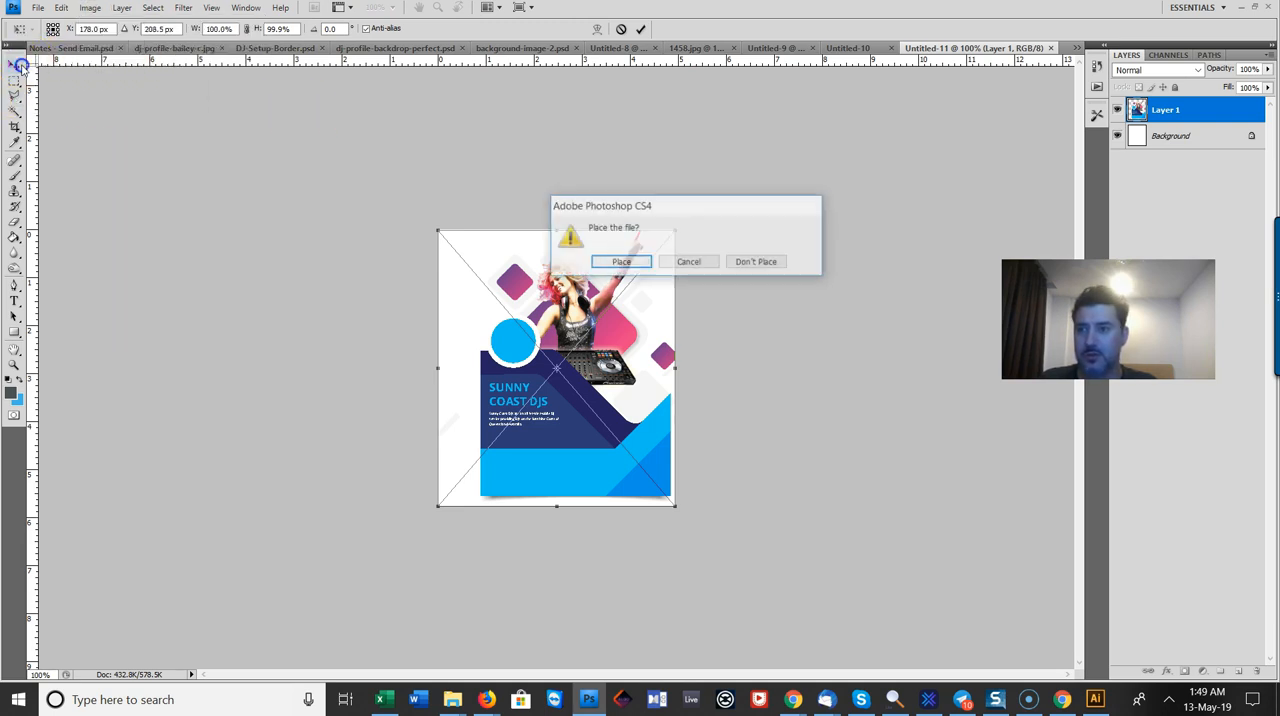
left_click(724, 262)
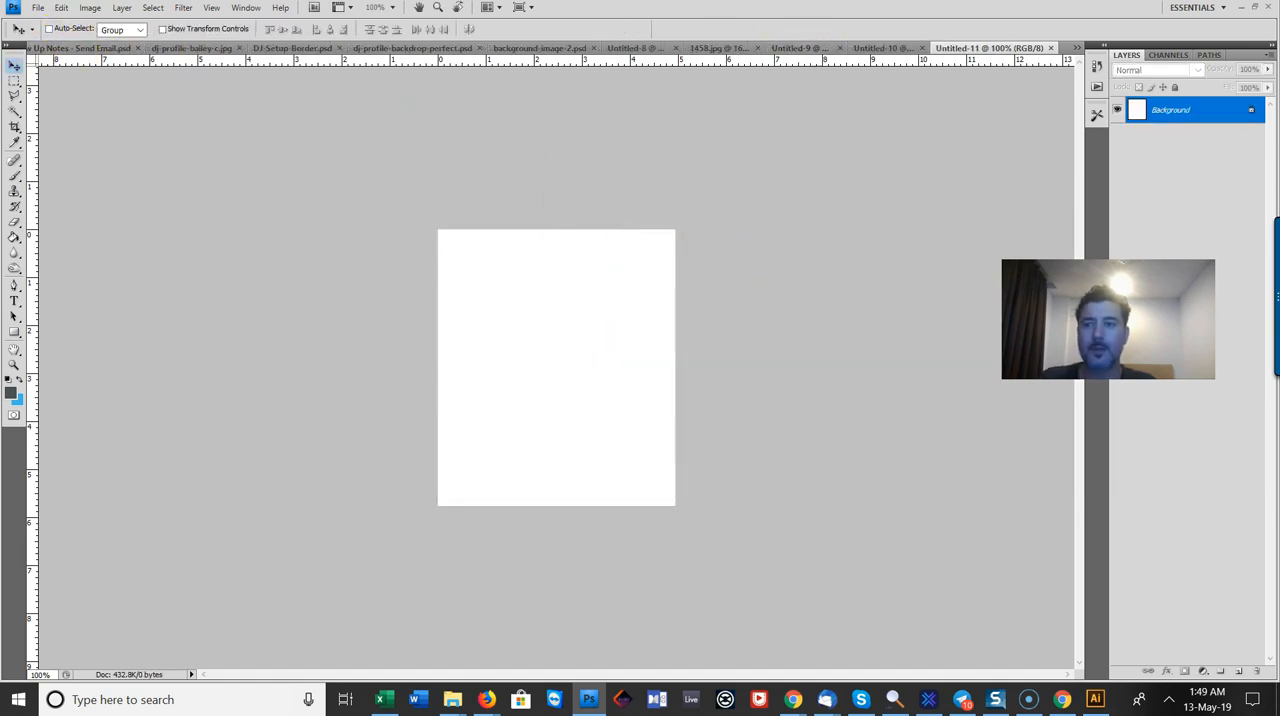
Step: Switch to Chrome and search Google in a new tab for "a4 page pixels"
key("alt+Tab")
key("alt+Tab")
left_click(1112, 10)
type("a4 page pixels")
key("Return")
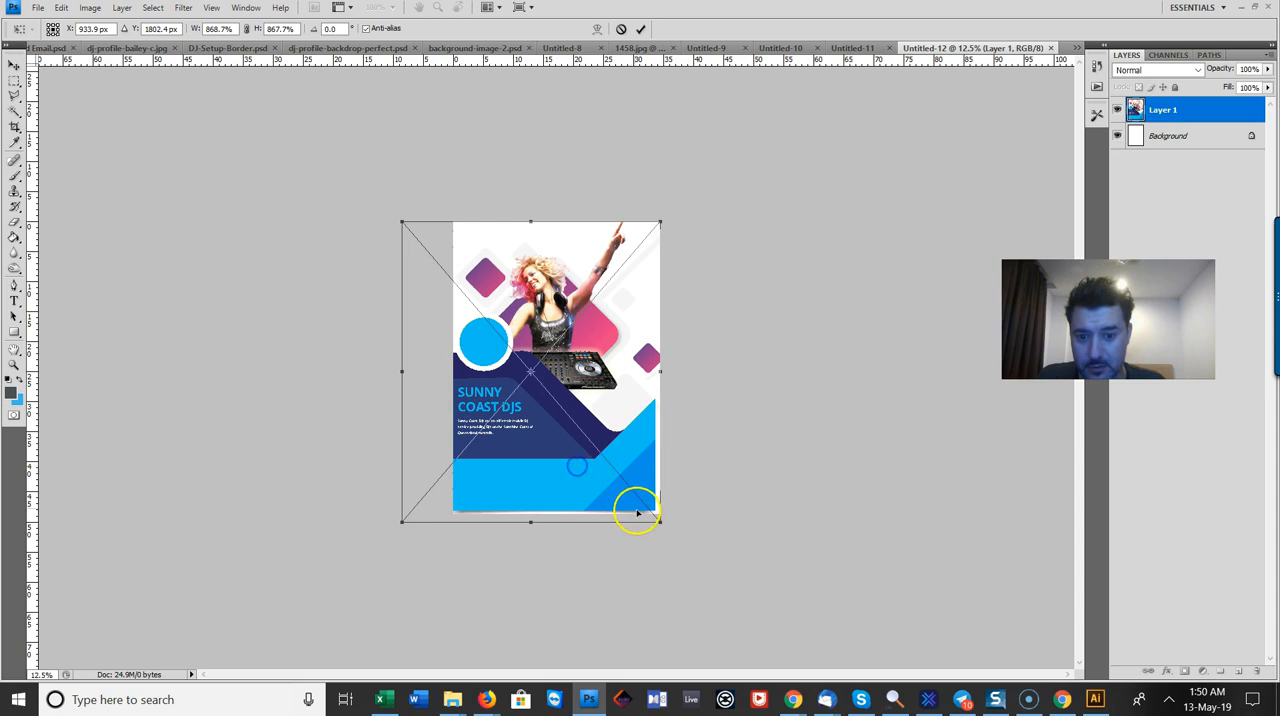
Step: Back in Photoshop, scale the pasted flyer artwork to fill the page of the new A4-size document
left_click_drag(634, 509, 667, 527)
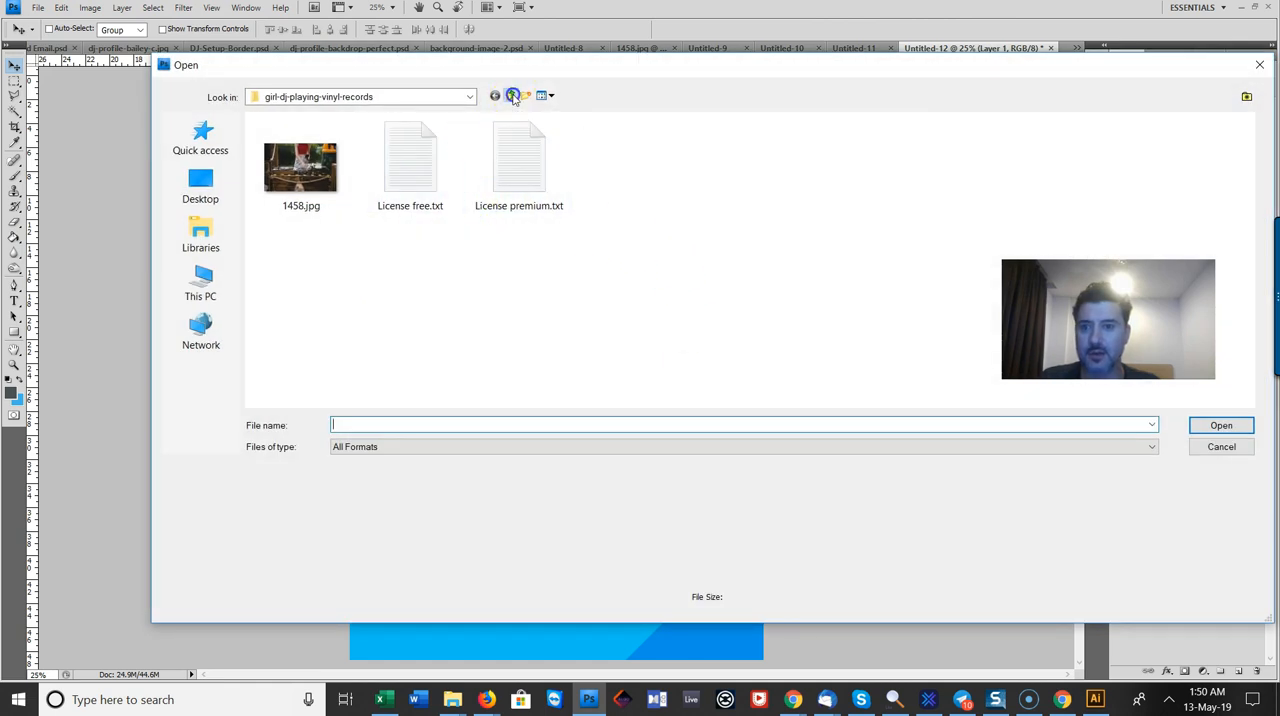
Step: Browse the Pics and Sunny Coast DJs folders for logo artwork, and close the file browser without opening anything
left_click(509, 95)
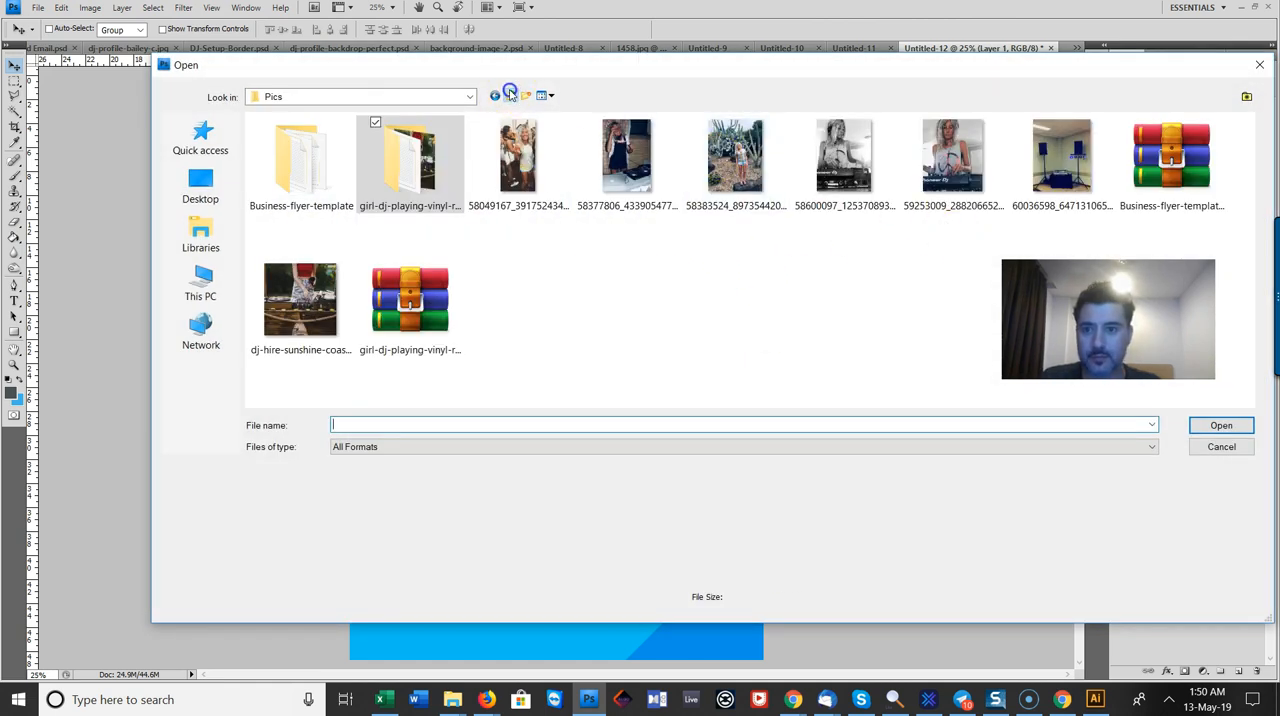
left_click(509, 95)
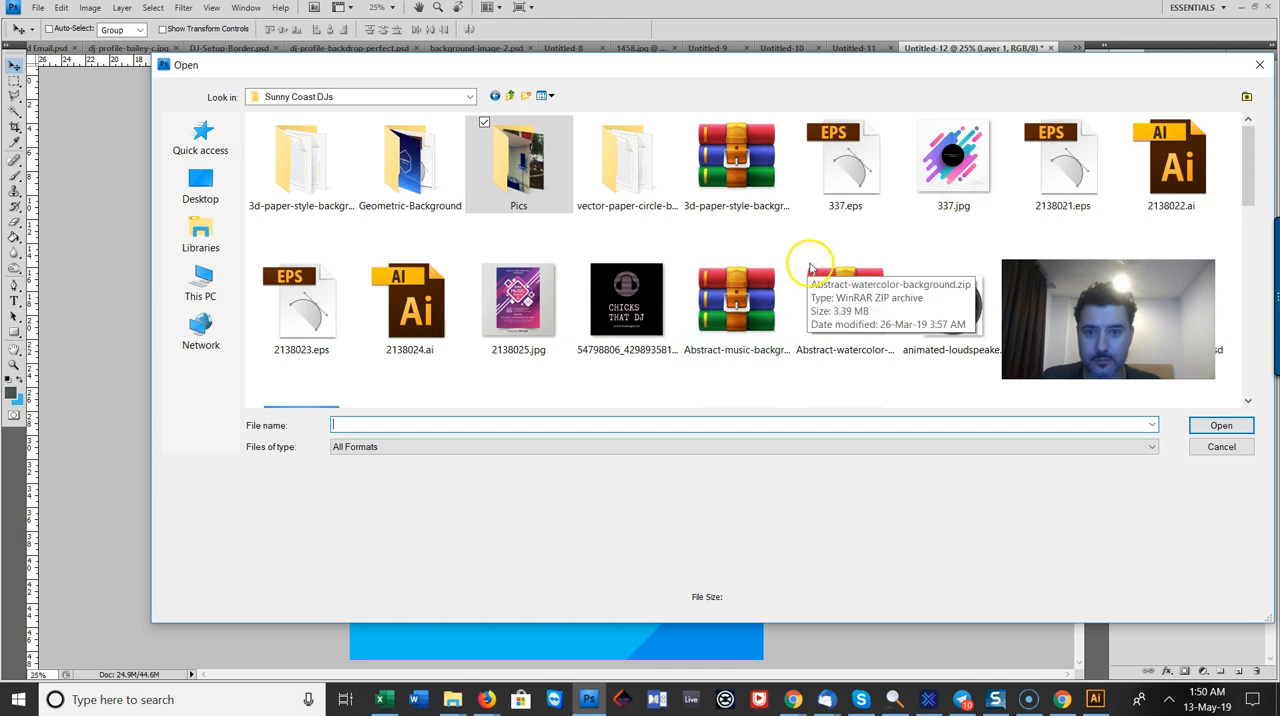
scroll(834, 251, "down", 3)
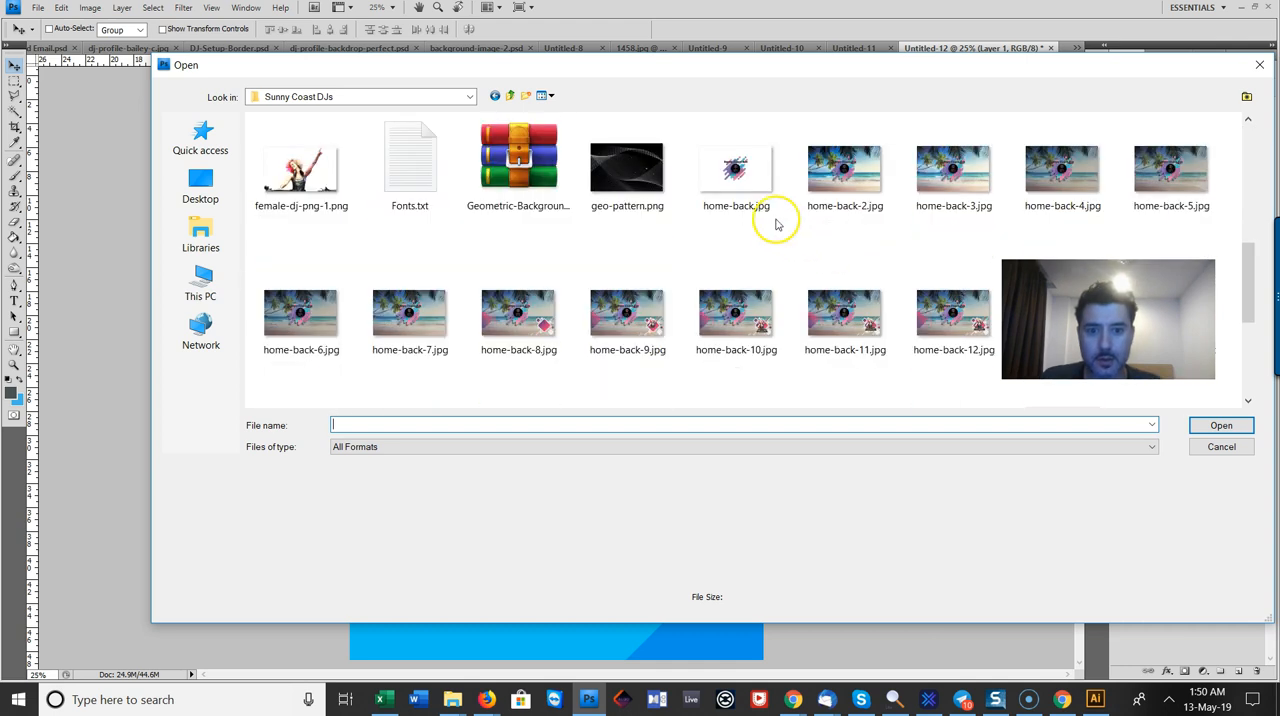
scroll(860, 296, "down", 5)
scroll(860, 296, "up", 8)
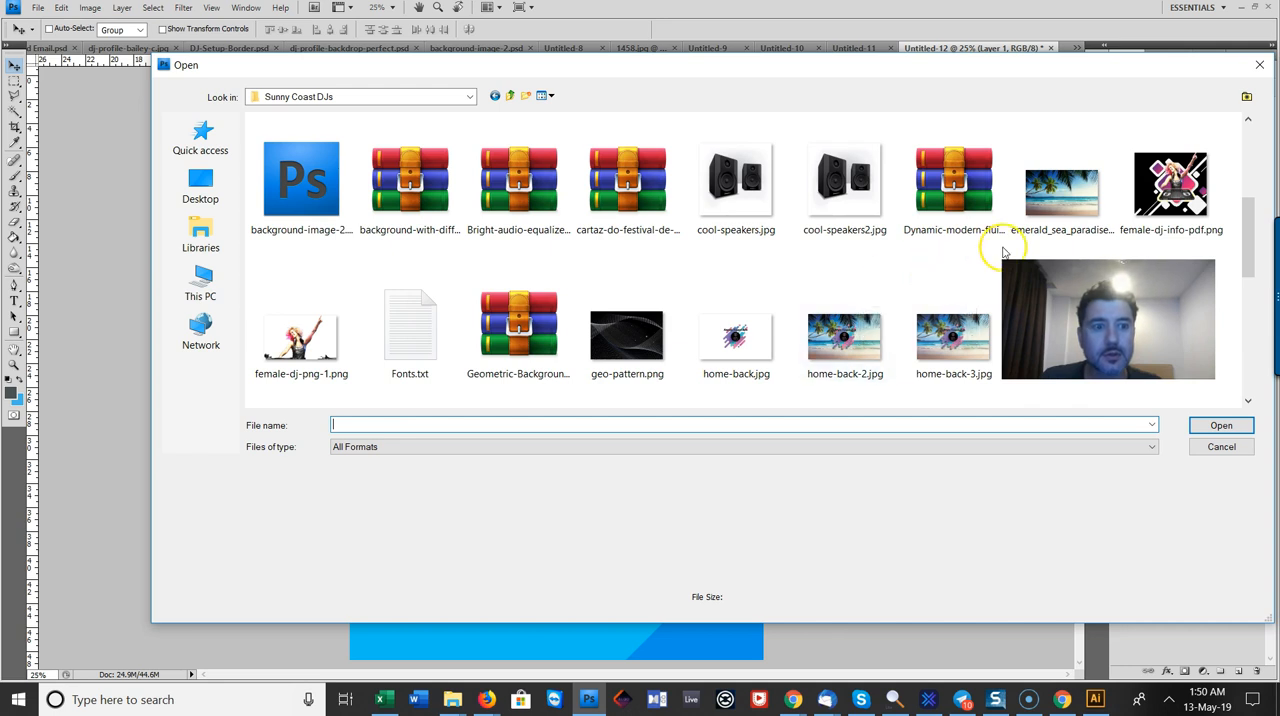
scroll(1007, 251, "down", 2)
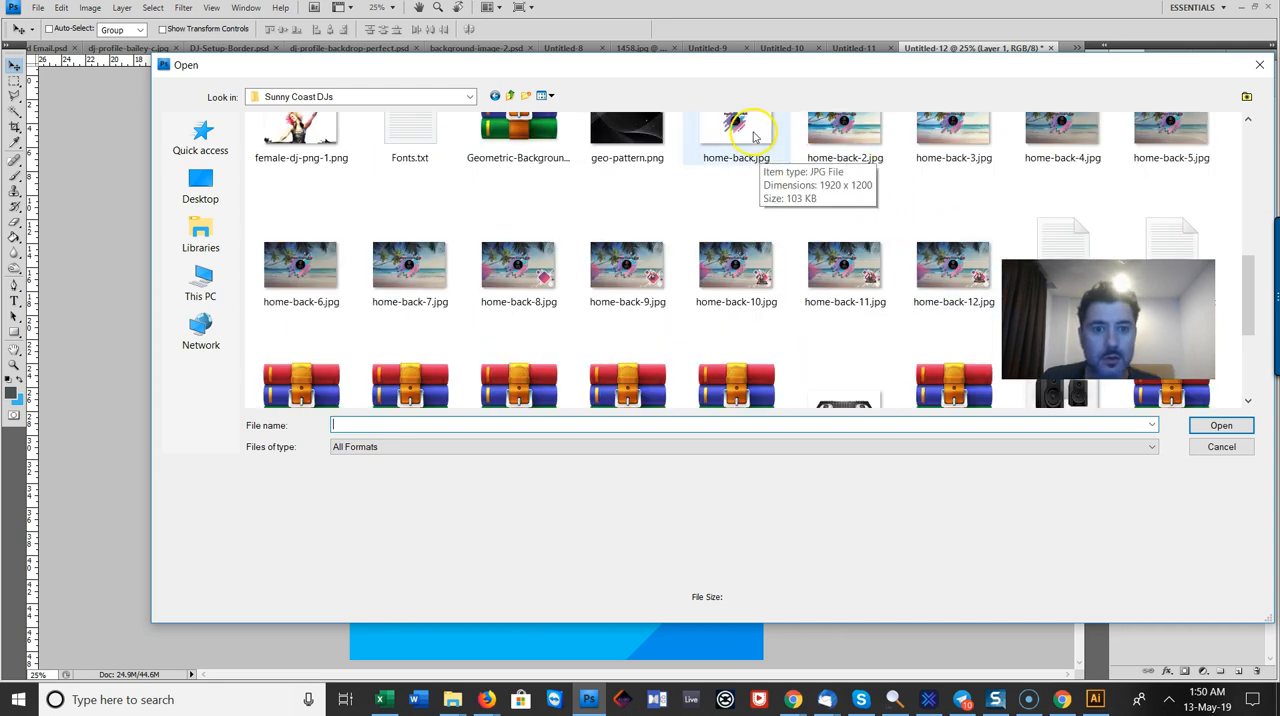
key("Escape")
Step: Find the Sunny Coast DJs logo artwork in background-image-2.psd among the open documents and paste a copy into Untitled-12
left_click(857, 48)
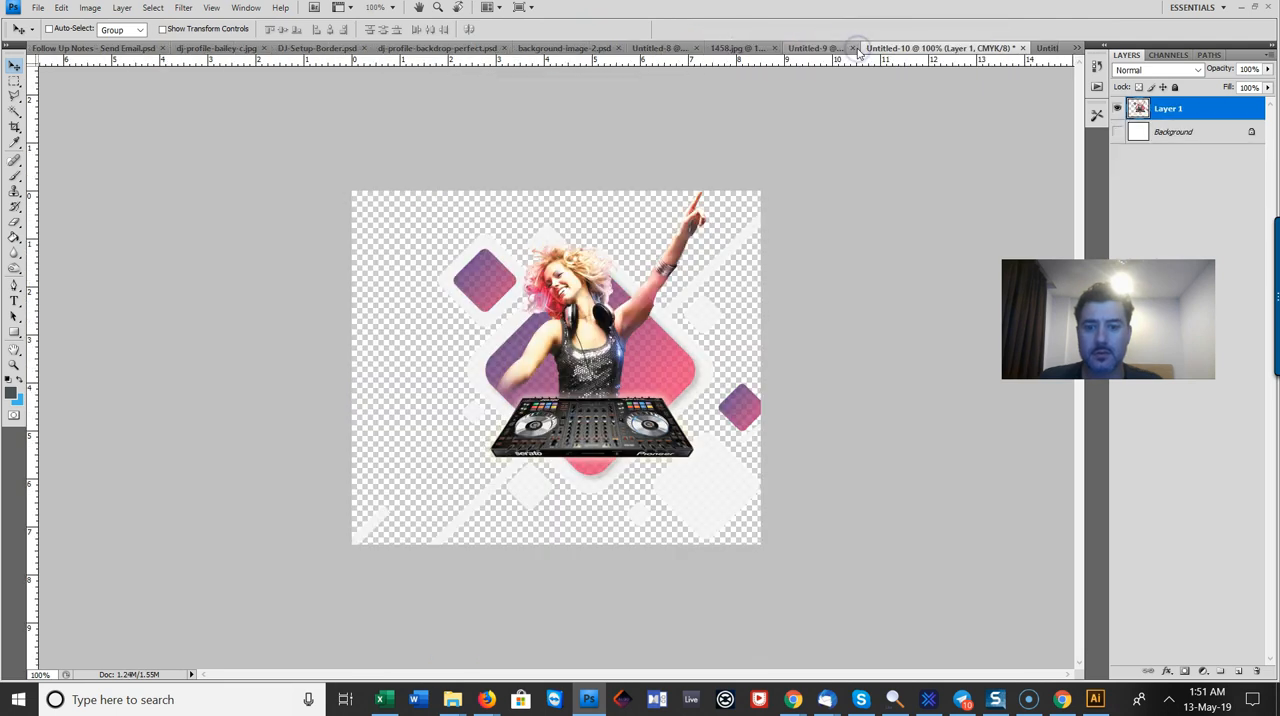
left_click(824, 48)
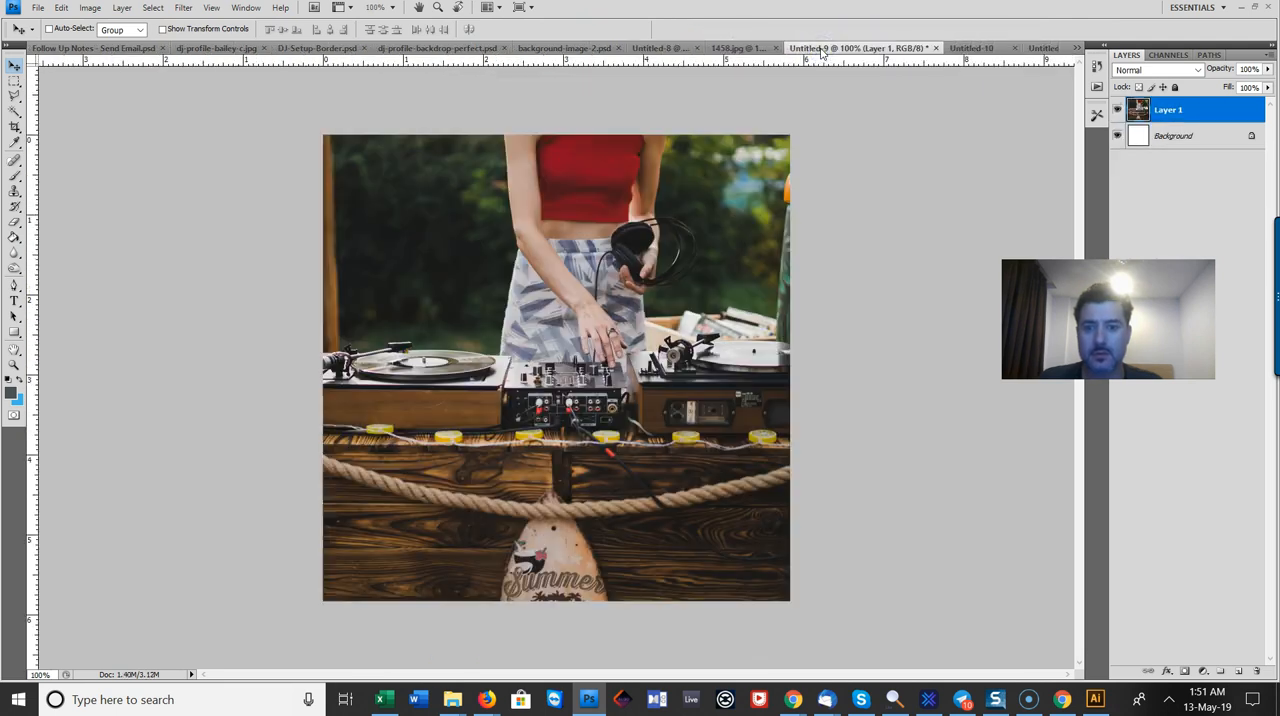
left_click(726, 48)
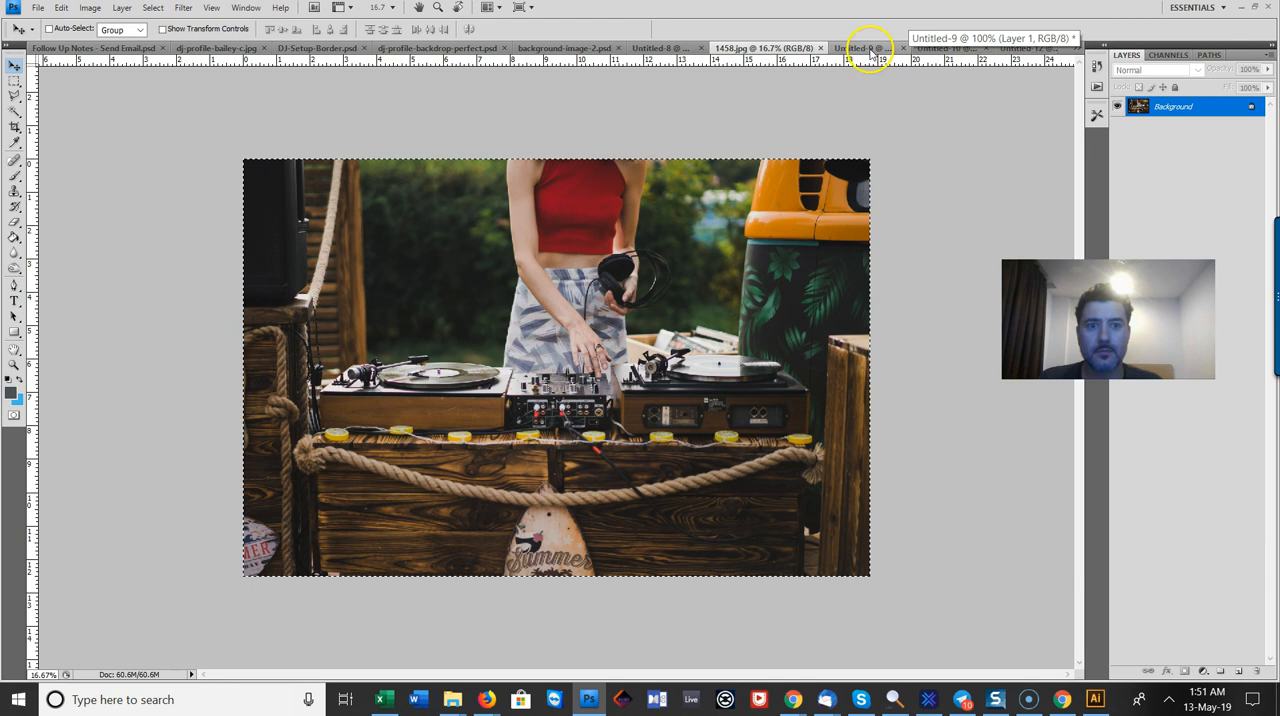
left_click(823, 48)
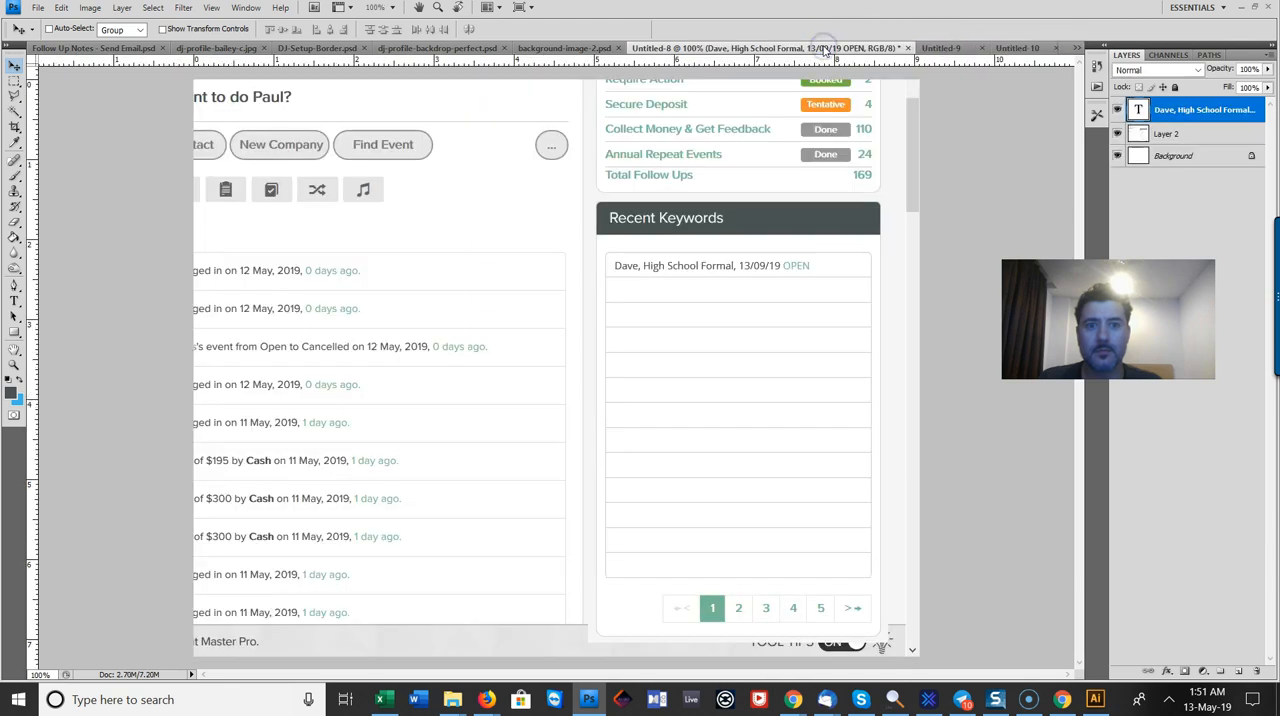
left_click(548, 49)
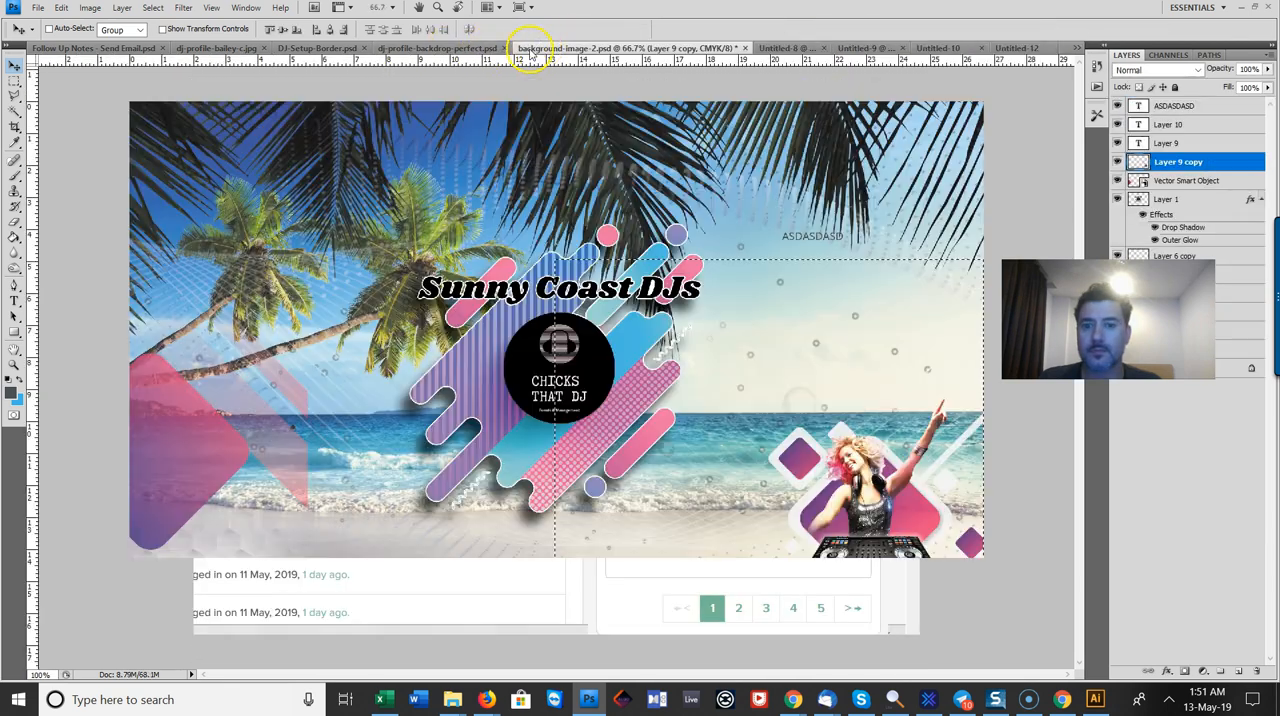
left_click(1075, 48)
left_click(957, 208)
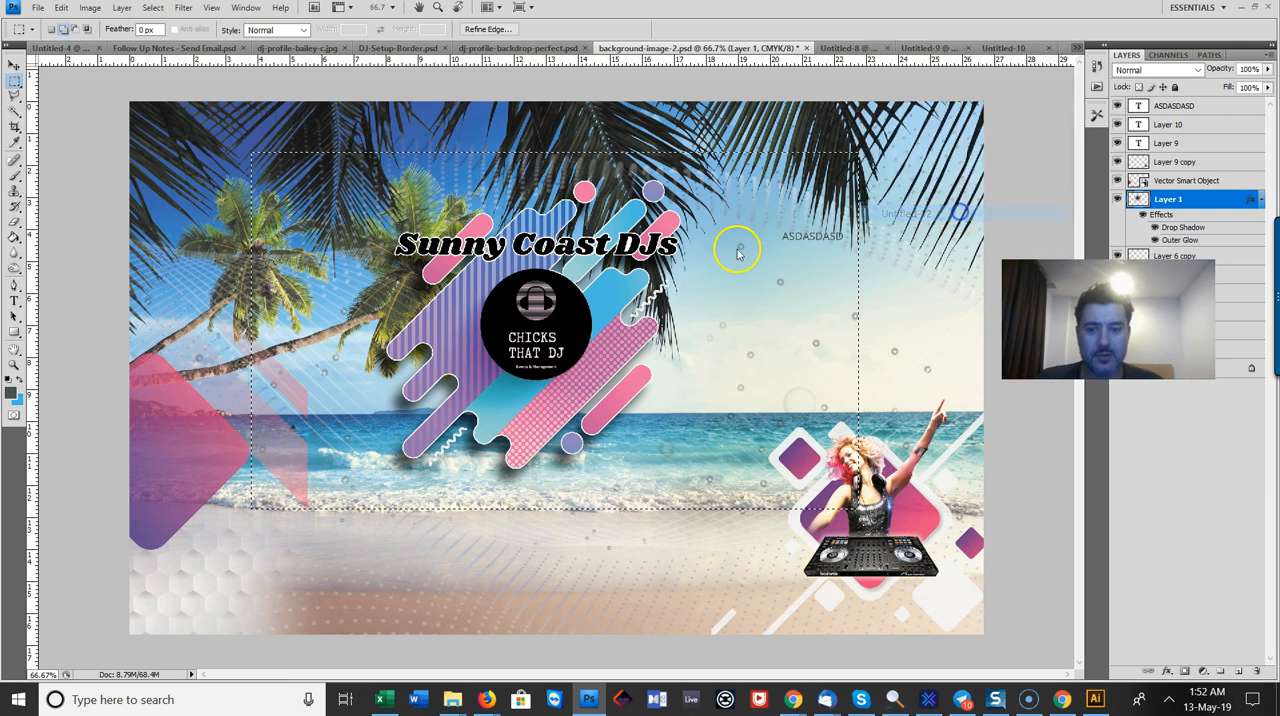
key("ctrl+v")
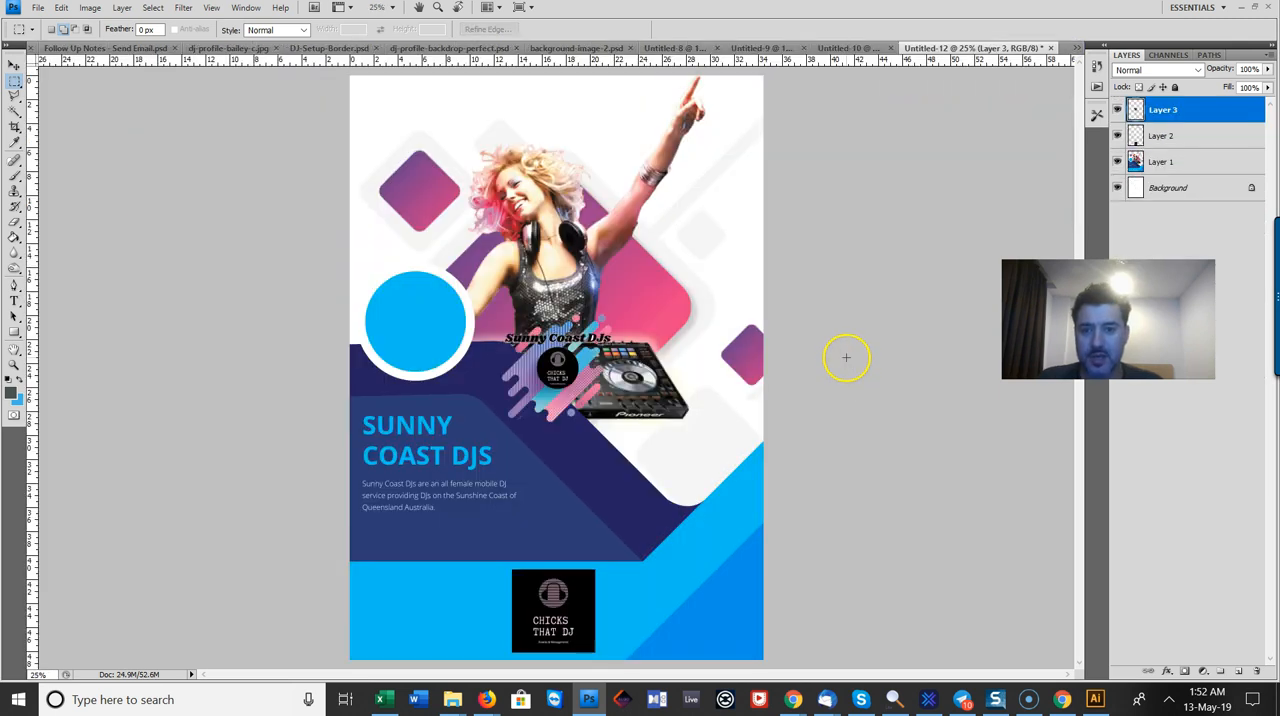
Step: Scale the pasted Sunny Coast DJs logo to about 161% and move it to the flyer's upper-left corner
left_click(15, 63)
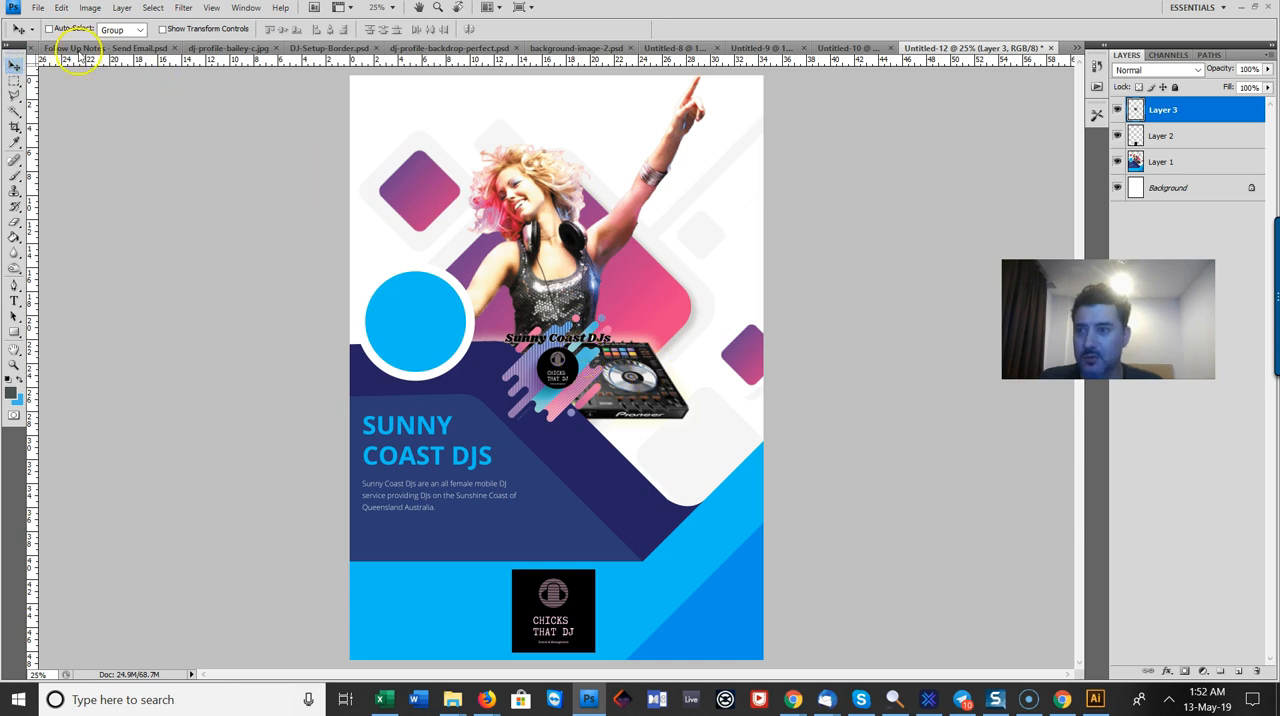
left_click(62, 8)
mouse_move(240, 321)
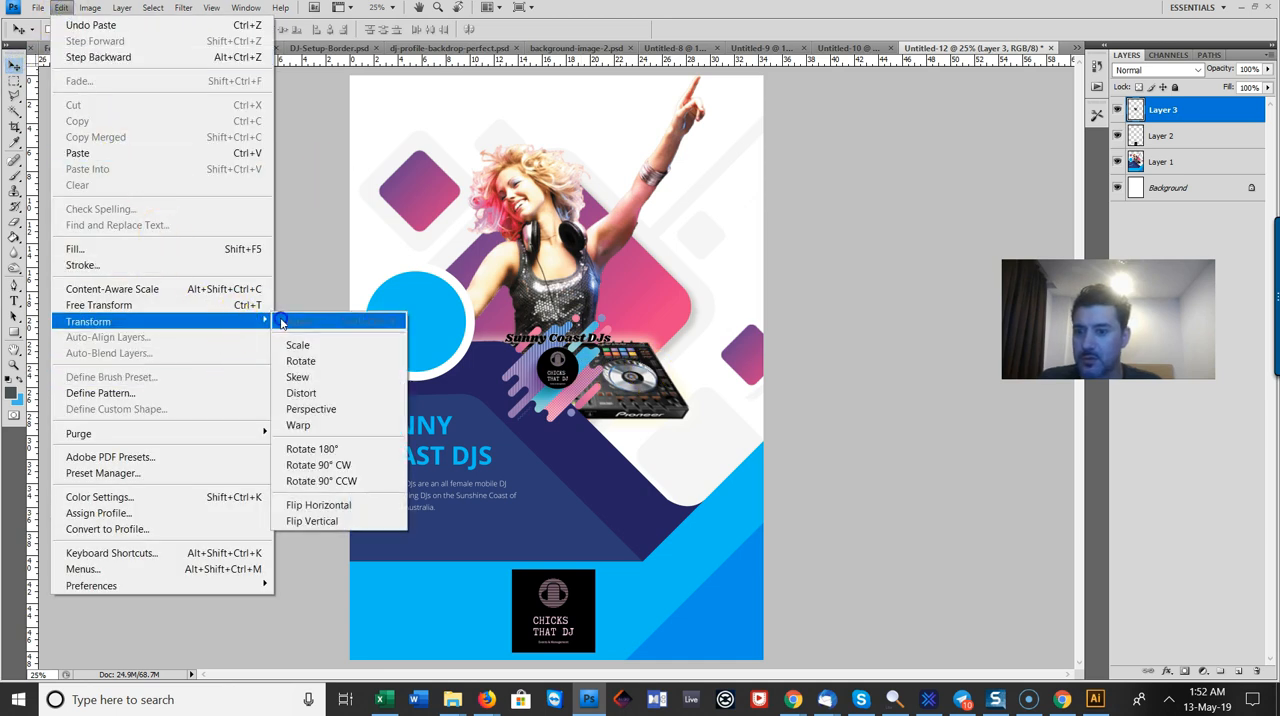
left_click(298, 345)
left_click_drag(607, 420, 679, 488)
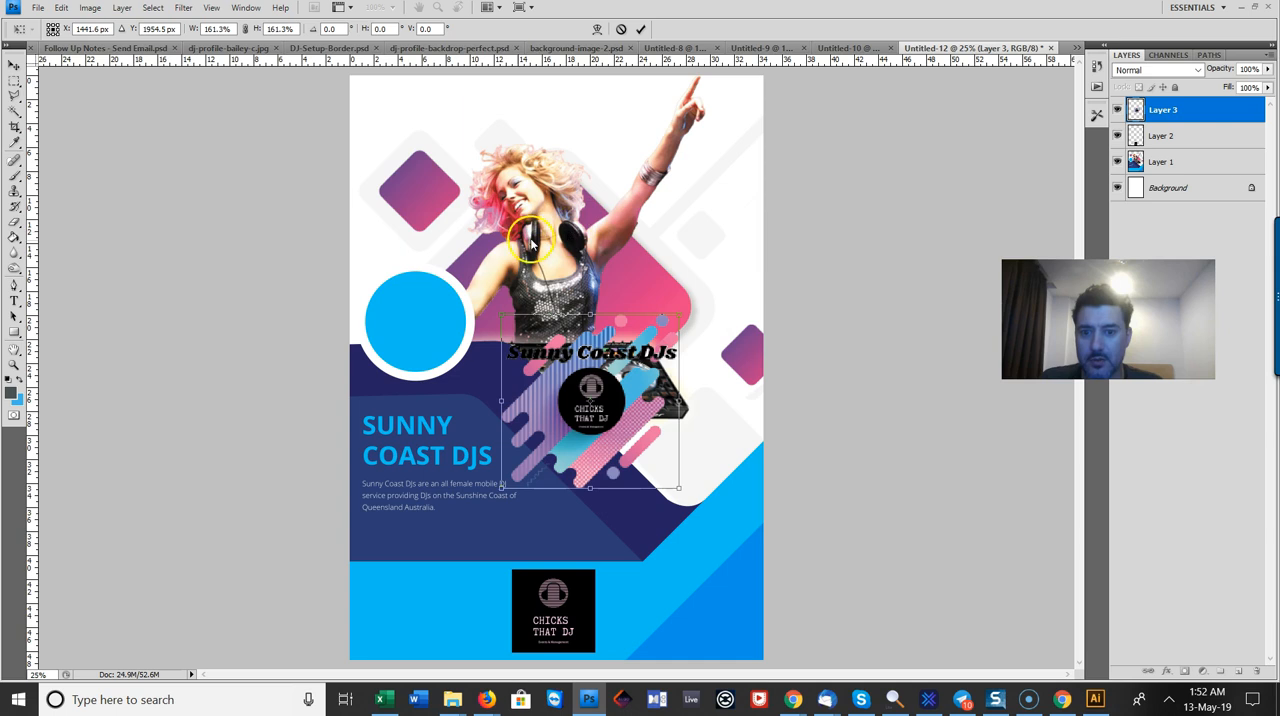
left_click(16, 63)
left_click(755, 262)
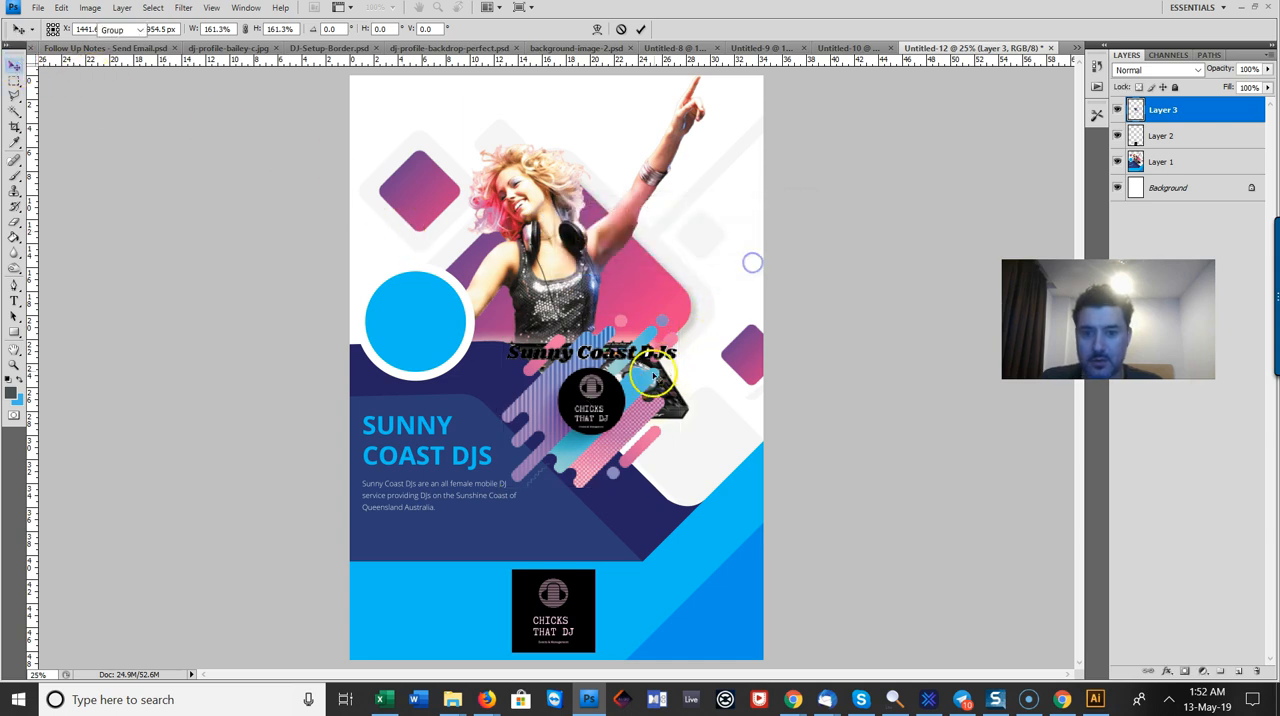
mouse_move(600, 384)
left_mouse_down()
mouse_move(510, 243)
mouse_move(462, 228)
mouse_move(462, 142)
mouse_move(453, 155)
left_mouse_up()
Step: On Layer 1, outline the purple diamond behind the logo with the Polygonal Lasso, delete it and clear the selection
left_click(1163, 162)
left_click(15, 96)
left_click(17, 108)
left_click(20, 97)
left_click(20, 97)
left_click(50, 106)
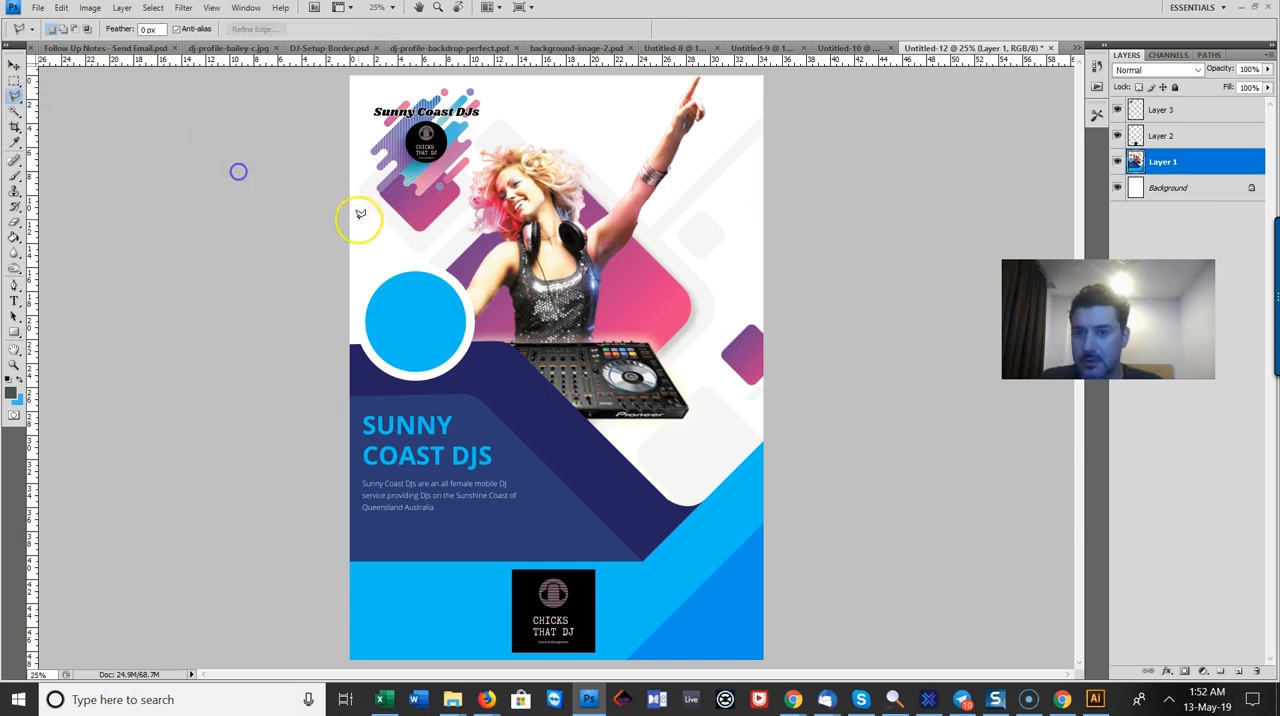
left_click(356, 234)
left_click(405, 258)
left_click(432, 252)
left_click(468, 215)
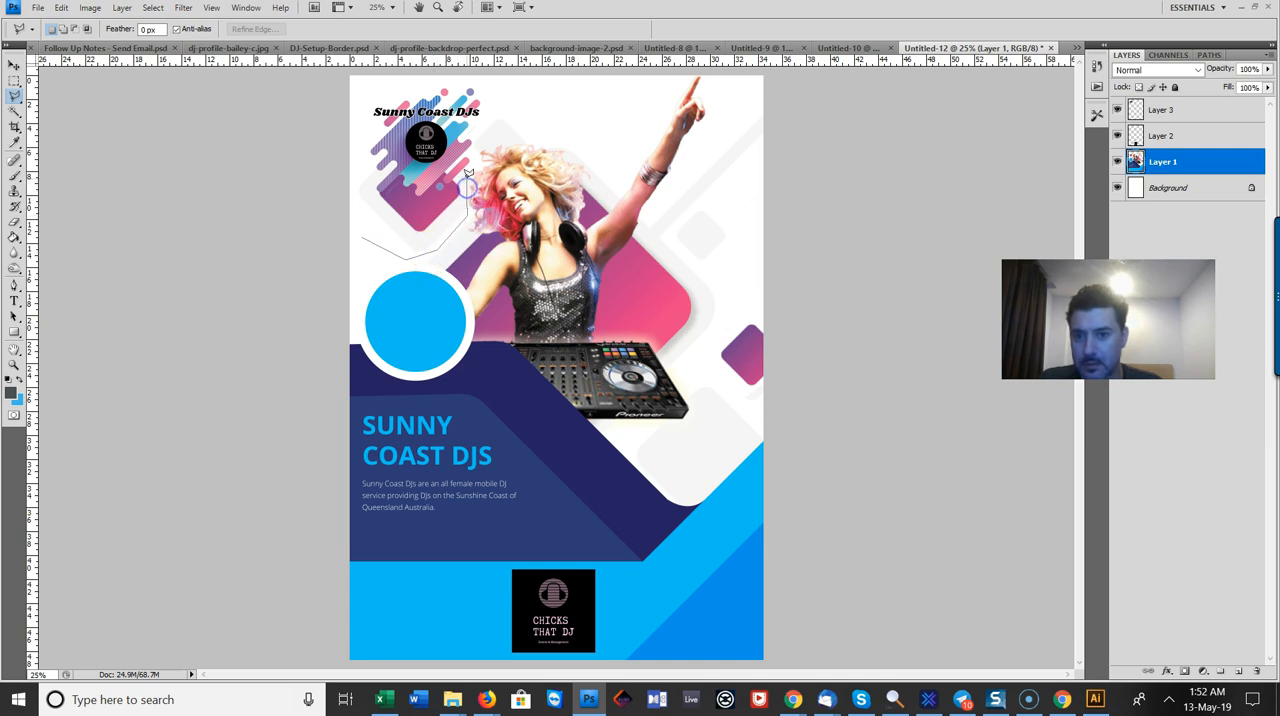
left_click(580, 103)
left_click(579, 73)
left_click(335, 72)
left_click(320, 286)
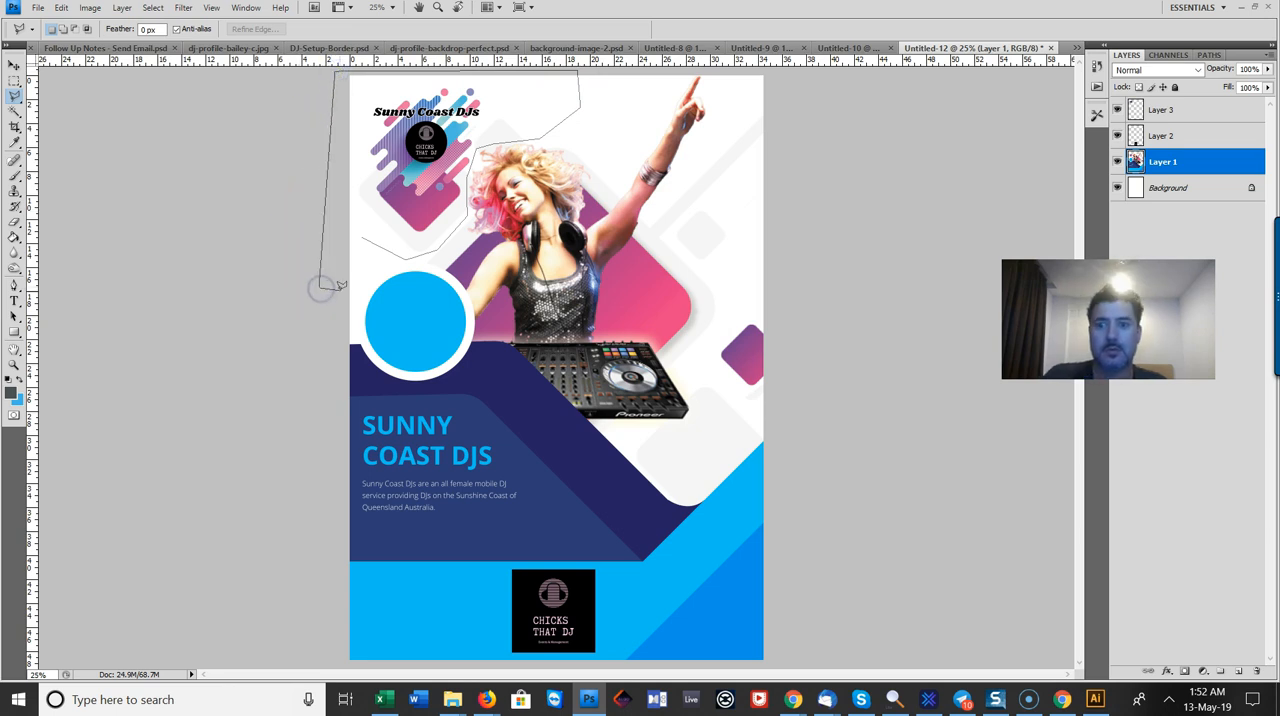
left_click(336, 286)
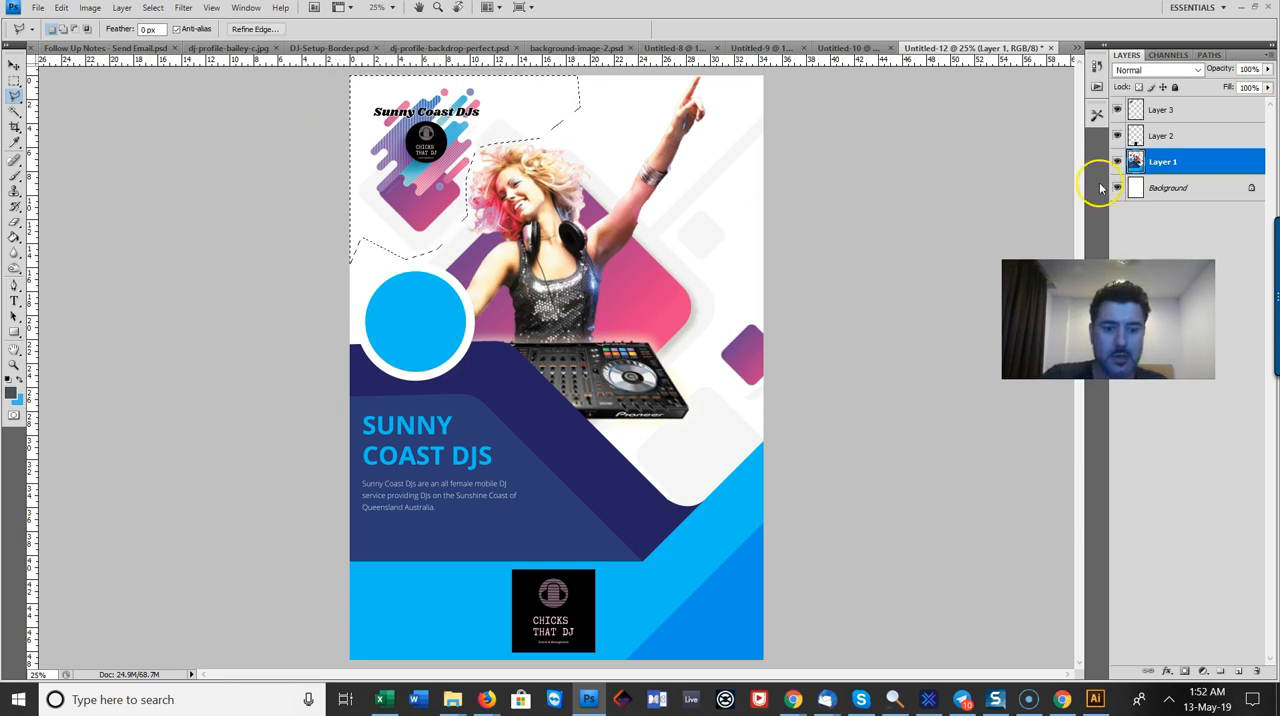
key("Delete")
key("ctrl+d")
Step: Select the Sunny Coast DJs logo layer on the canvas and nudge the logo slightly left
key("v")
right_click(421, 139)
left_click(458, 149)
key("shift+Left")
key("shift+Left")
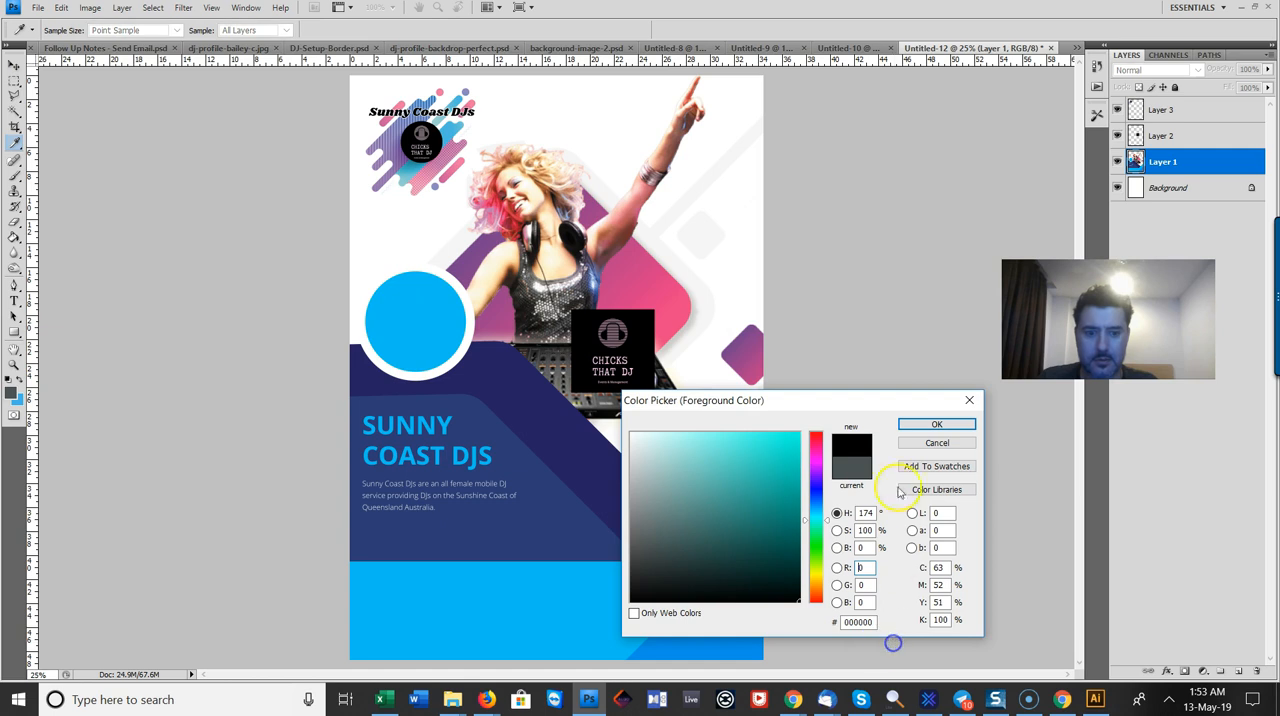
Step: Set the foreground colour to black (000000) and fill the blue circle on Layer 1 using the Paint Bucket
left_click(936, 424)
key("v")
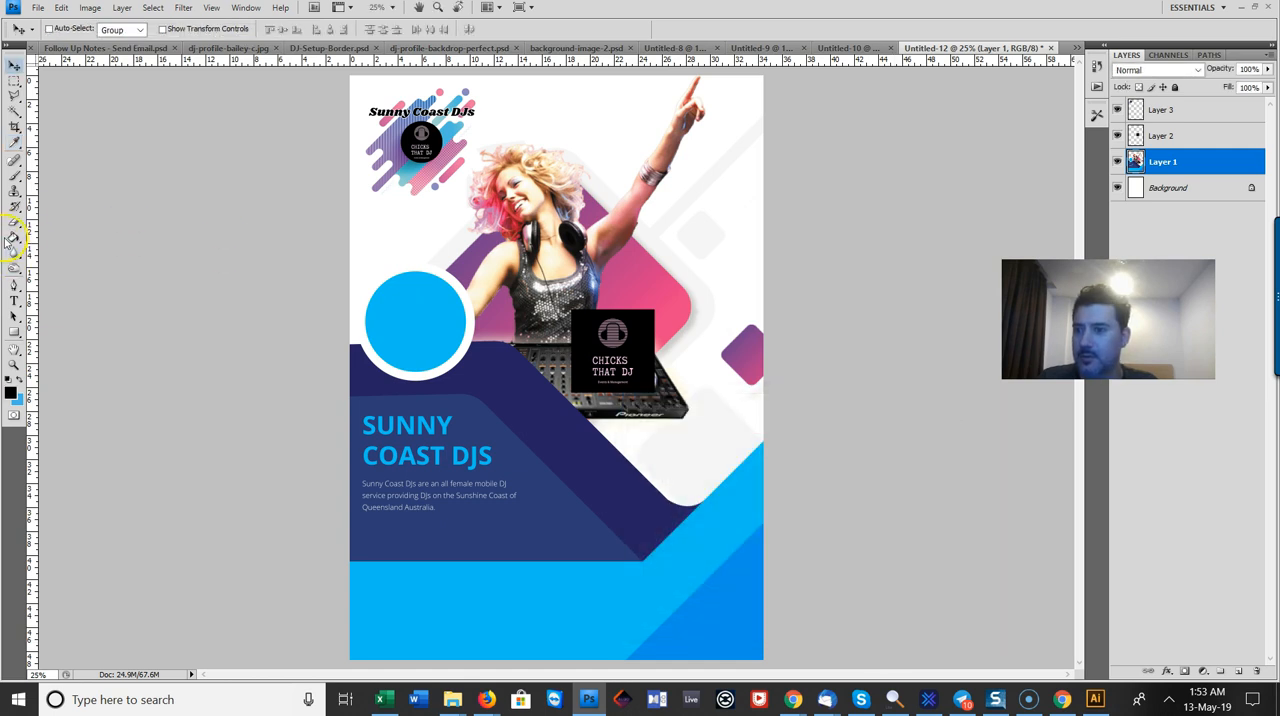
left_click_drag(10, 238, 54, 253)
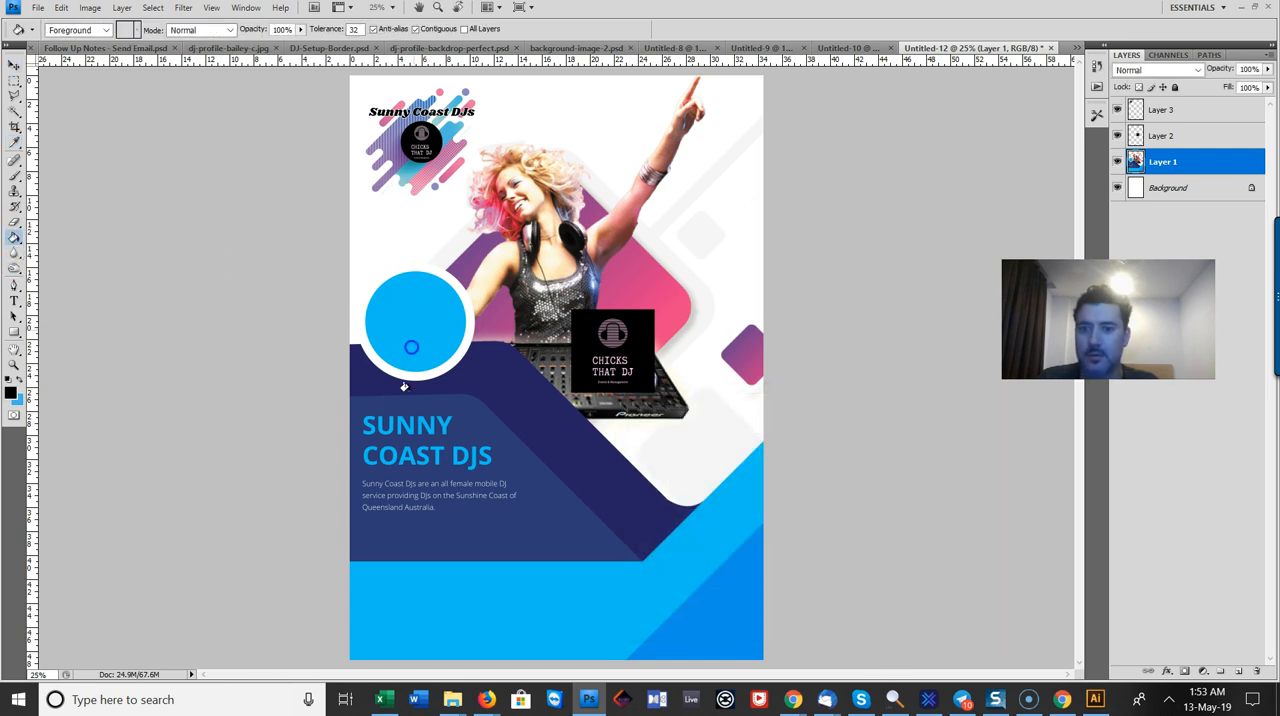
left_click(413, 344)
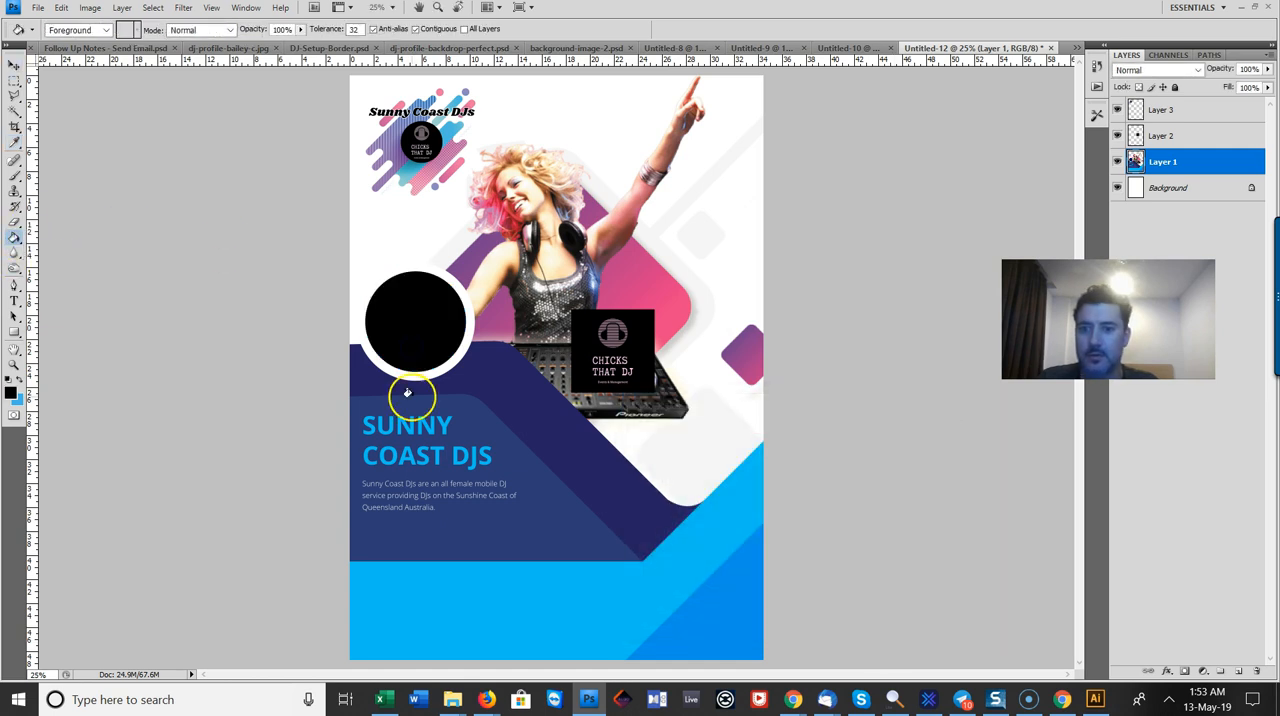
Step: Move the Chicks That DJ logo on Layer 2 into the black circle and nudge it to fine-tune its centring
left_click(14, 64)
left_click_drag(643, 368, 406, 327)
key("ctrl+plus")
key("ctrl+plus")
left_click_drag(750, 675, 697, 678)
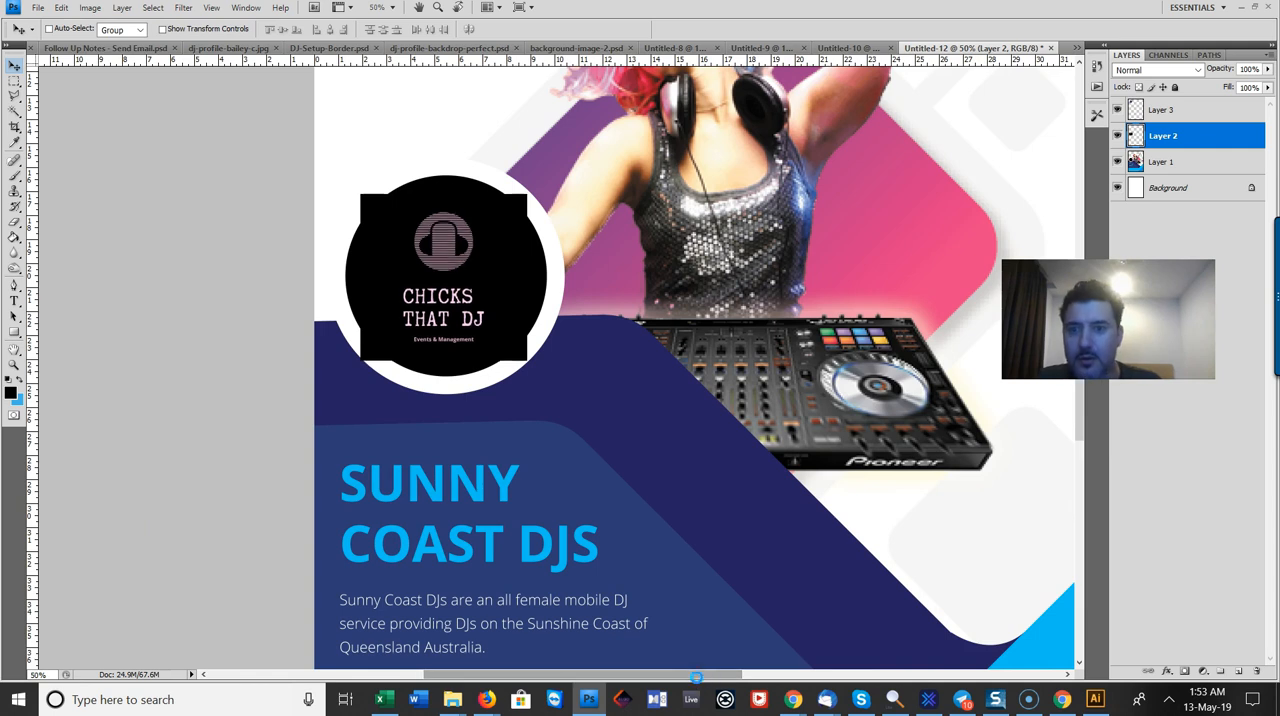
key("Right")
key("Down")
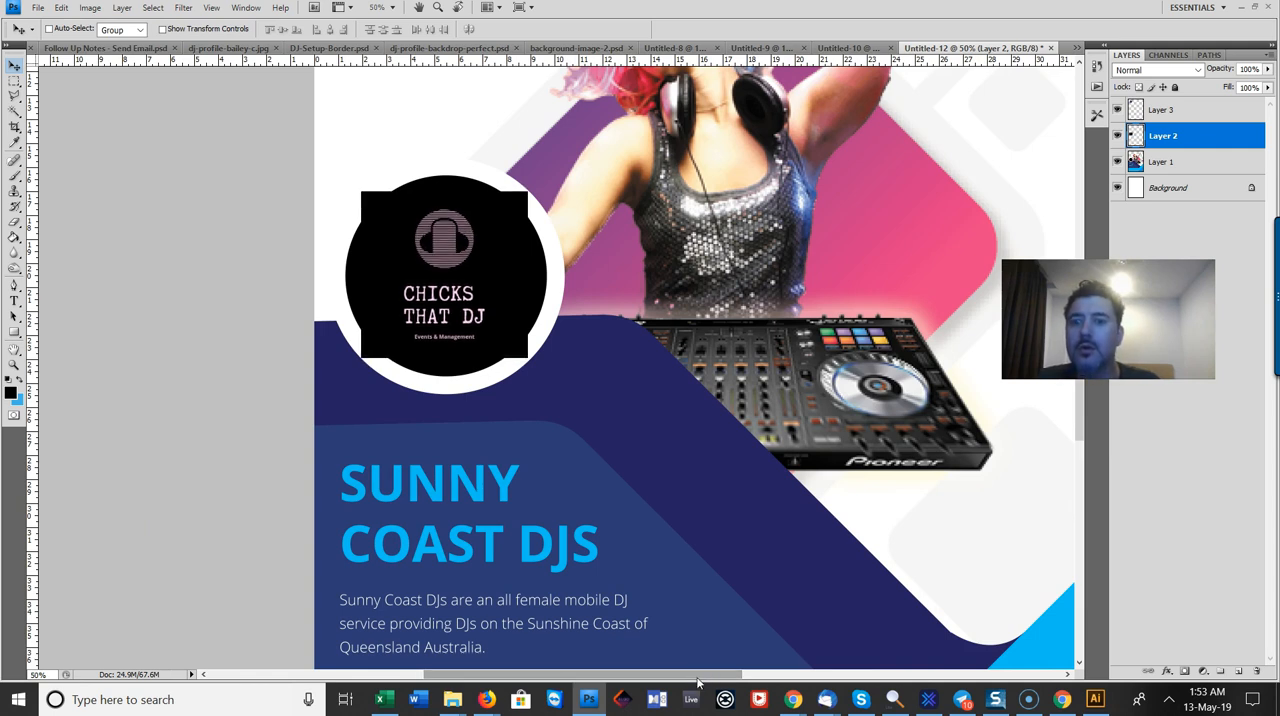
Step: On Layer 2, trim the Chicks That DJ logo's square corners by inverting an elliptical selection around it, deleting the excess and deselecting
key("Down")
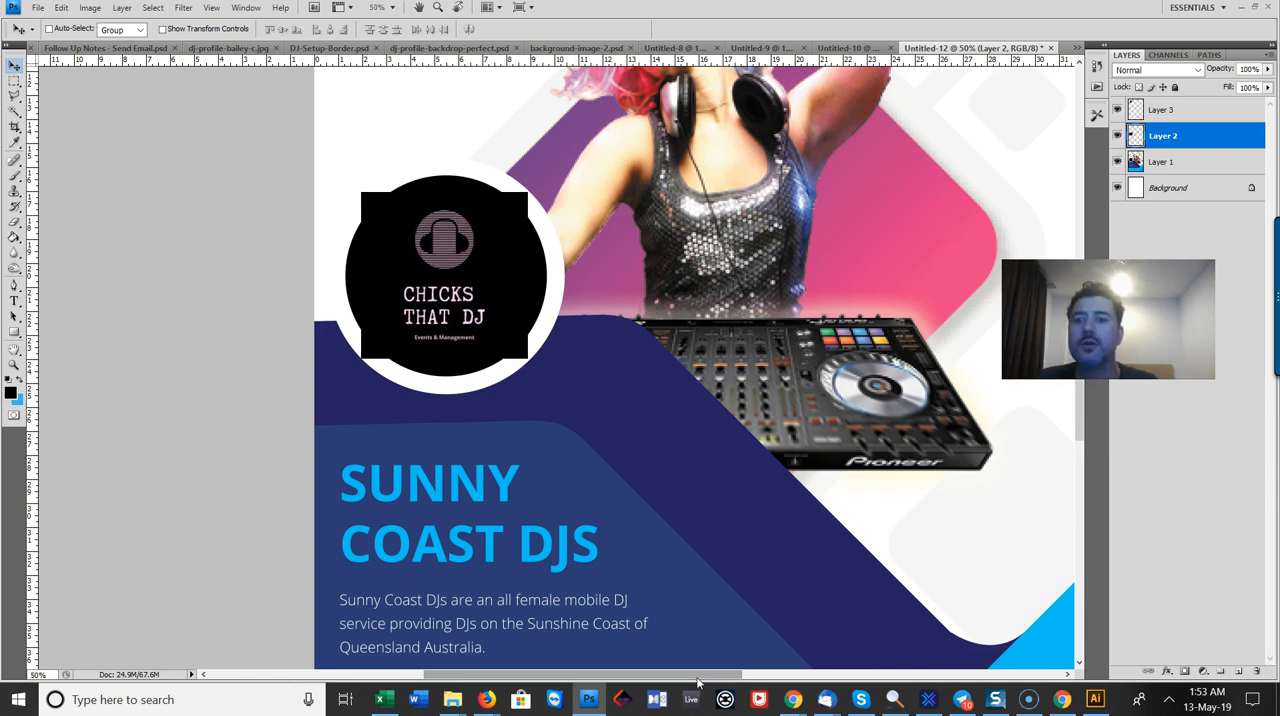
left_click(14, 80)
left_click(60, 93)
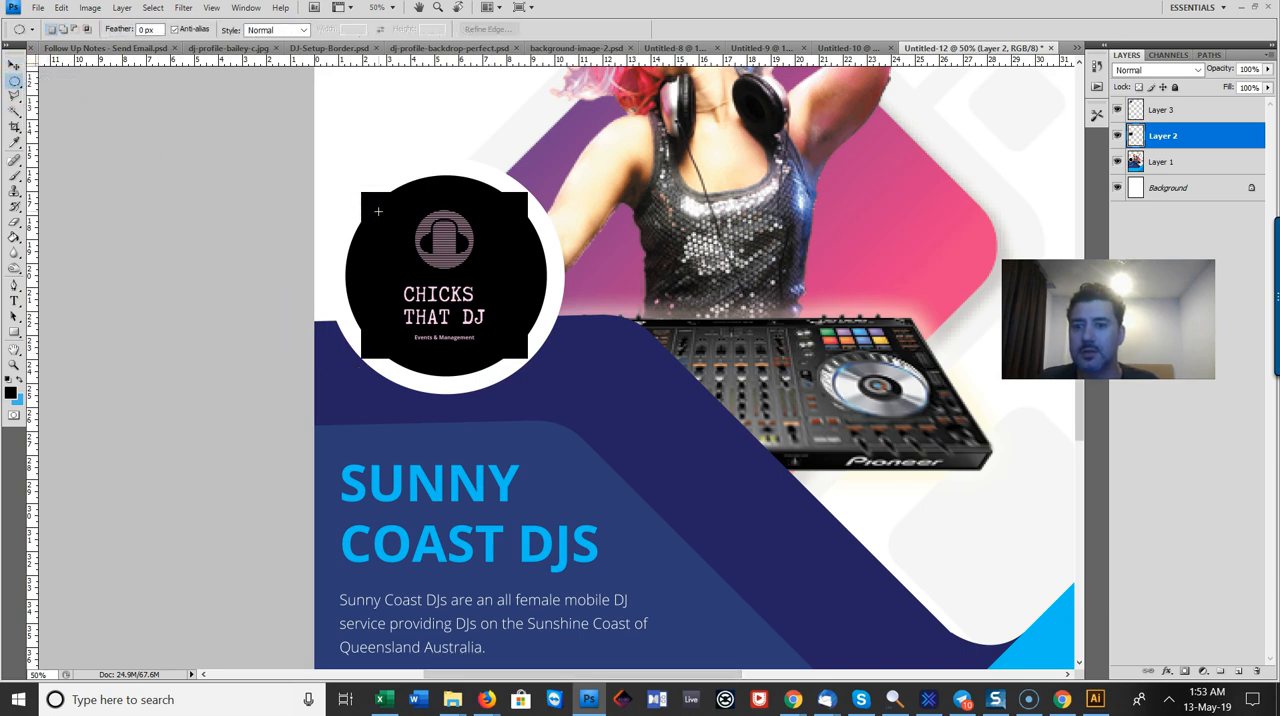
left_click_drag(365, 197, 535, 352)
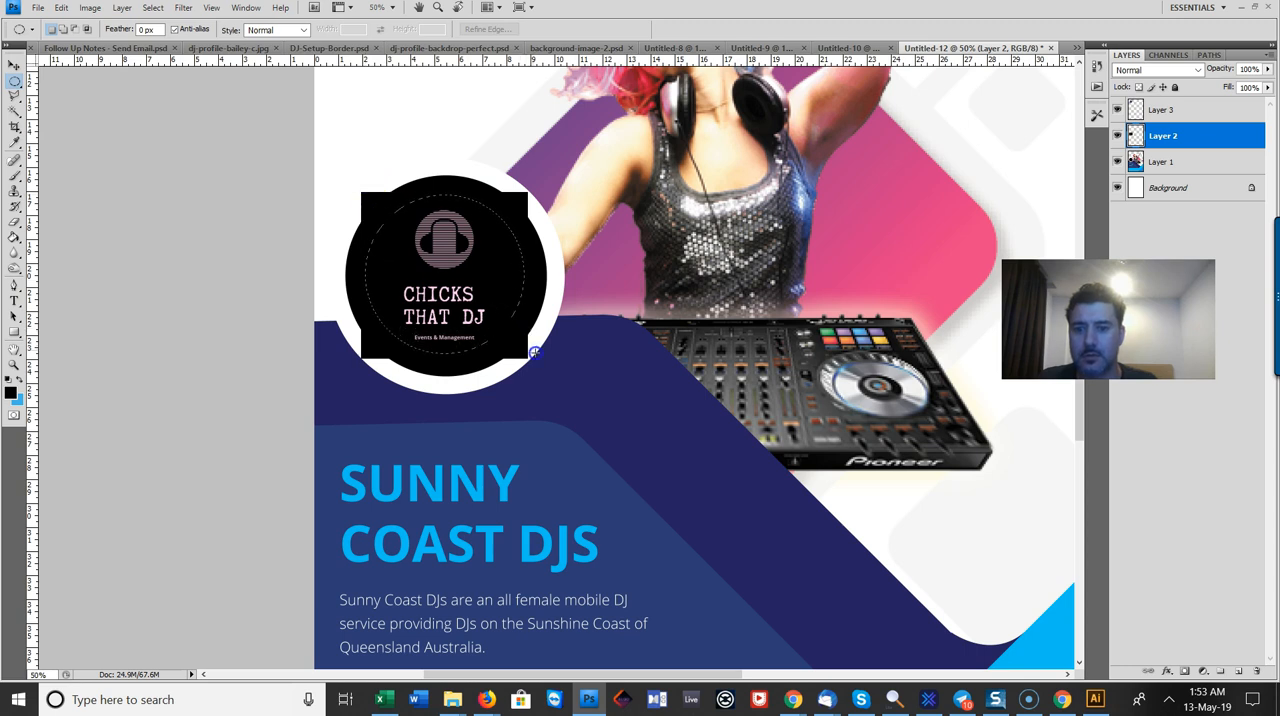
left_click(456, 236)
left_click_drag(361, 192, 530, 359)
right_click(440, 240)
left_click(475, 276)
key("Delete")
right_click(428, 144)
left_click(463, 159)
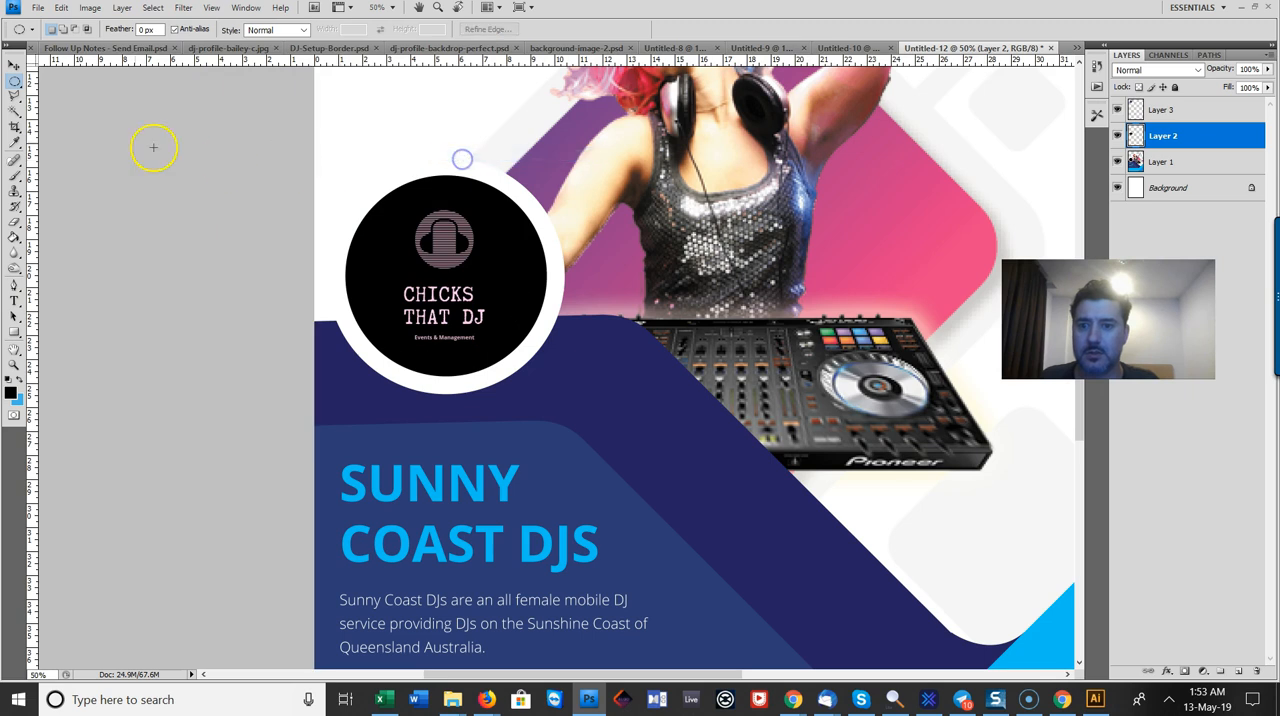
Step: Nudge the trimmed Chicks That DJ logo slightly right and down to centre it in the black circle
left_click(14, 66)
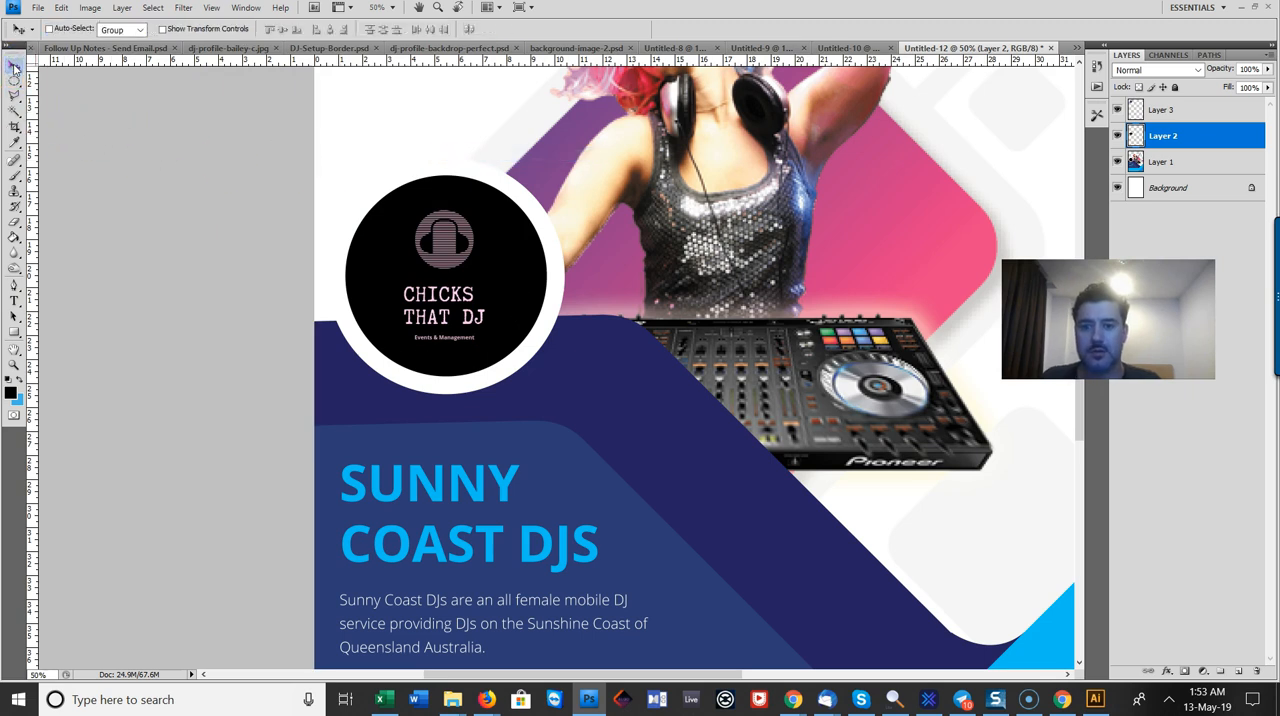
key("Right")
key("Right")
key("Down")
key("Down")
key("Down")
key("Right")
key("Right")
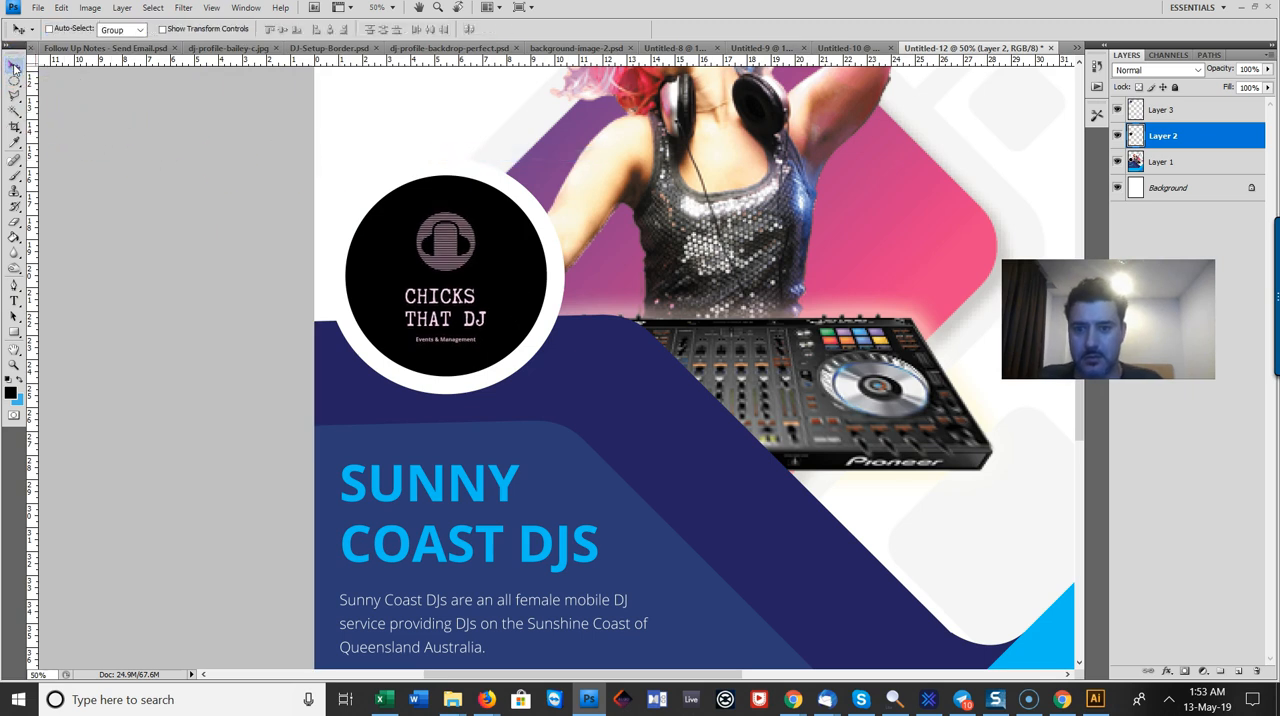
key("ctrl+minus")
key("ctrl+minus")
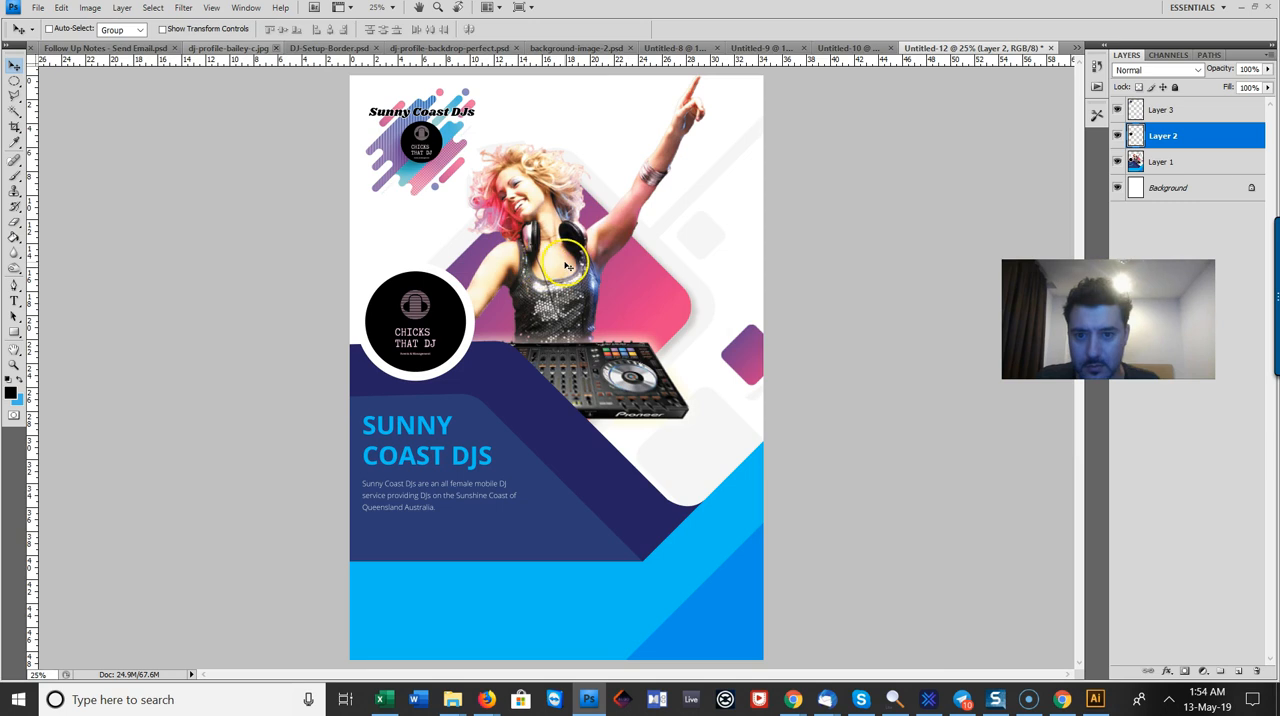
Step: Select the Layer 1 artwork on the canvas and nudge it slightly
right_click(570, 264)
left_click(640, 271)
key("Left")
key("Left")
key("Left")
key("Left")
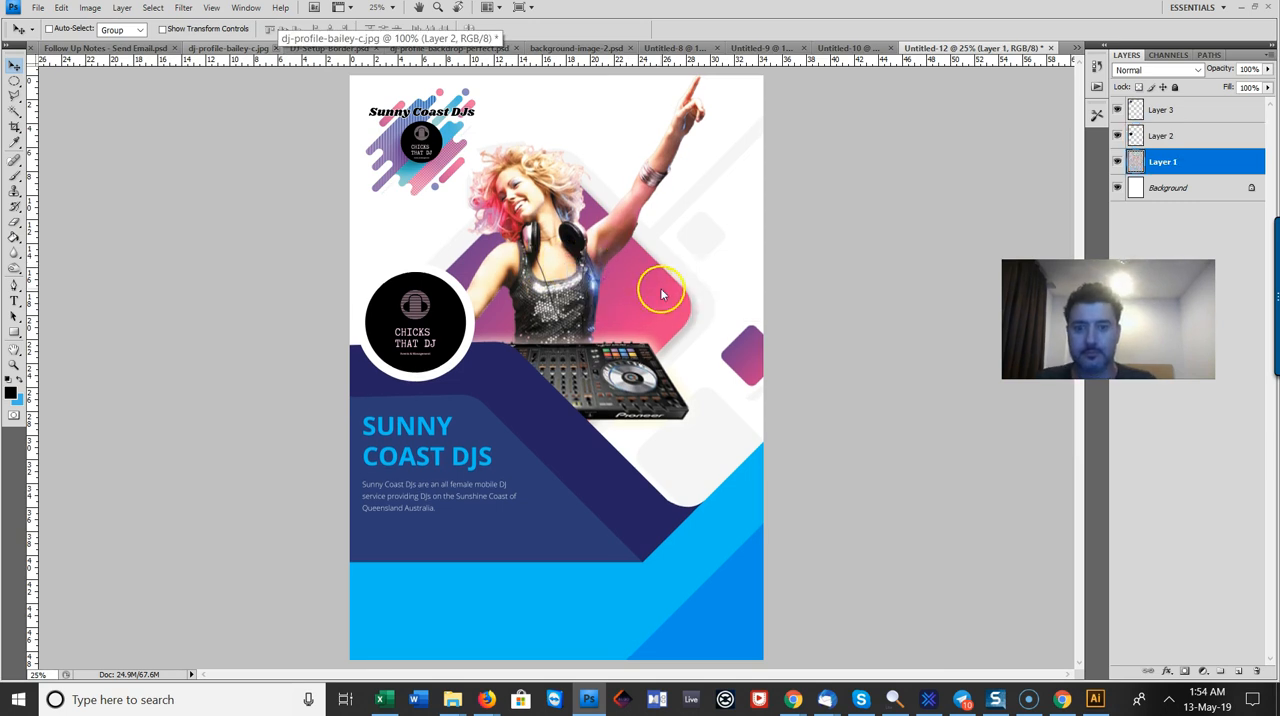
left_click_drag(661, 291, 660, 289)
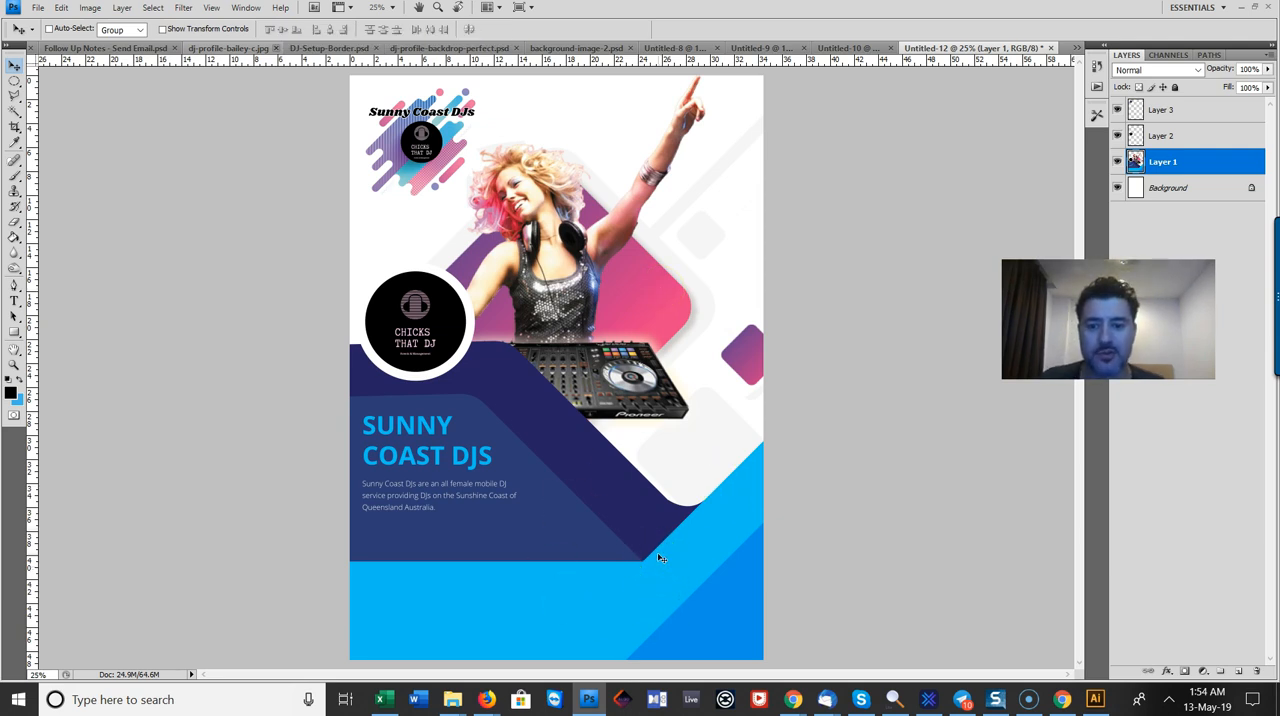
Step: Add the text "Info" on the light blue band at the flyer's foot and colour it white (ffffff)
left_click(14, 300)
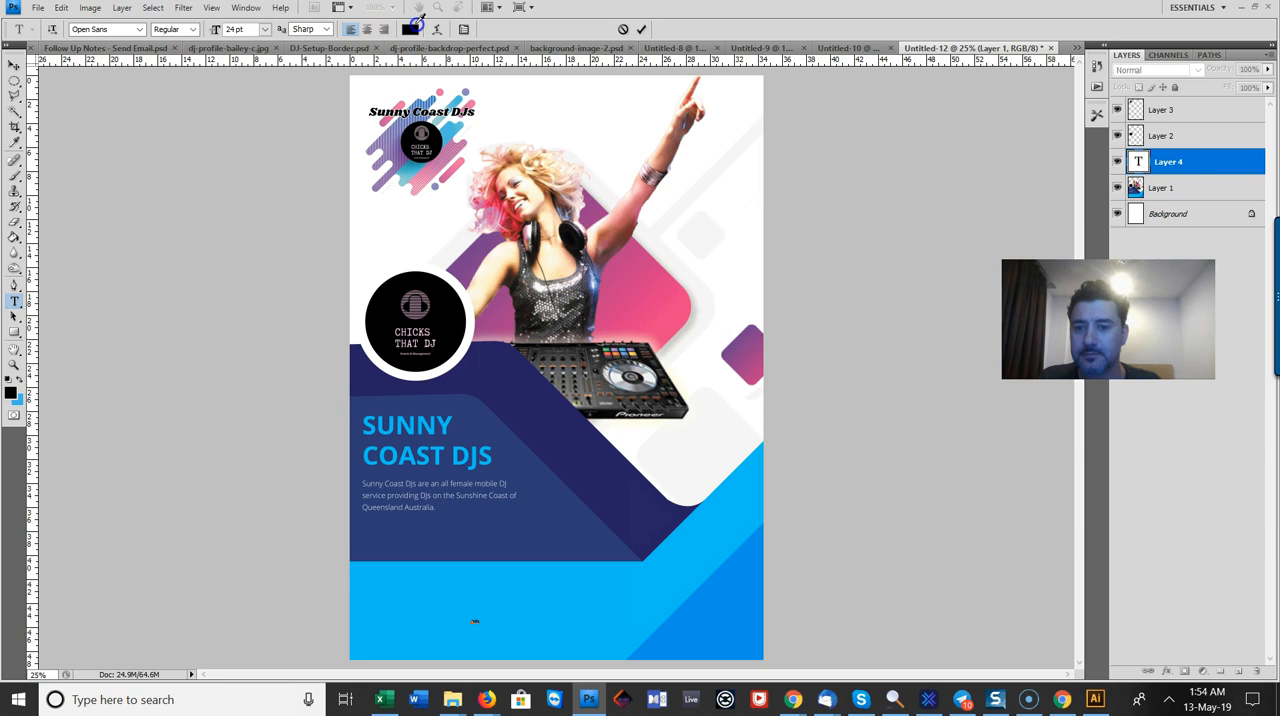
mouse_move(751, 454)
left_mouse_down()
mouse_move(669, 455)
mouse_move(632, 433)
left_mouse_up()
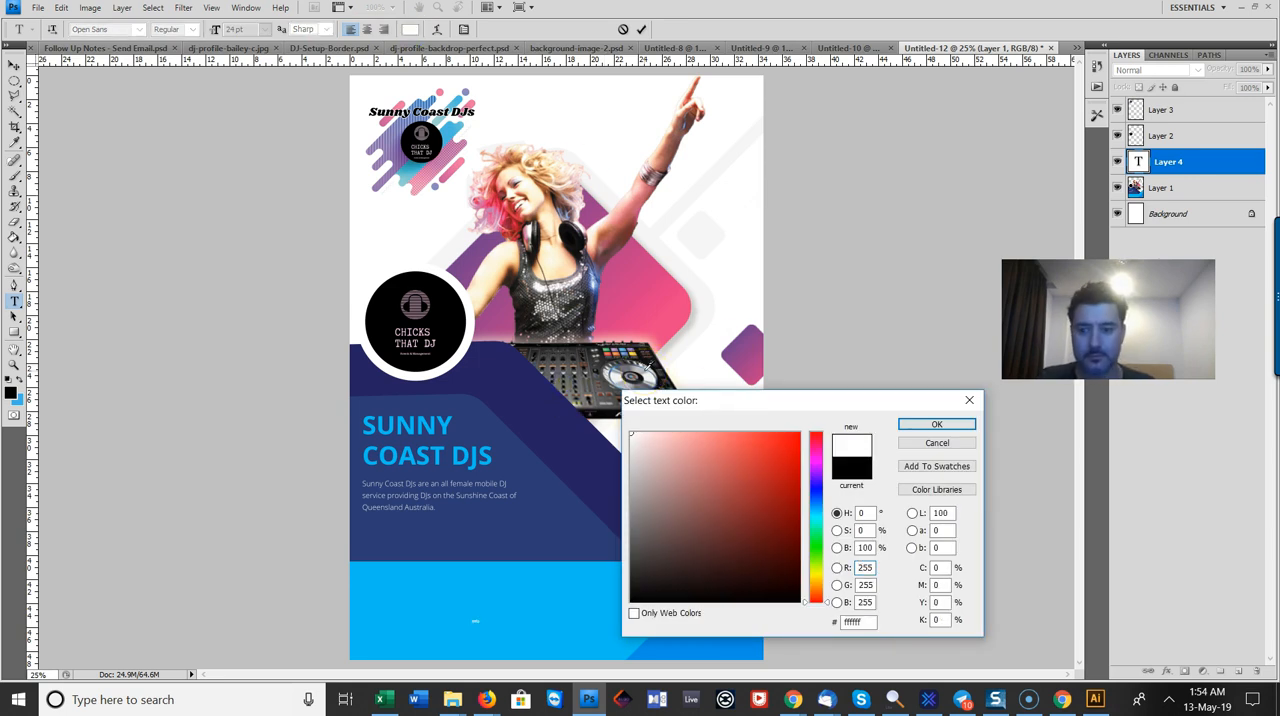
left_click(920, 424)
Step: Set the "Info" text size to 150 pt
left_click(265, 29)
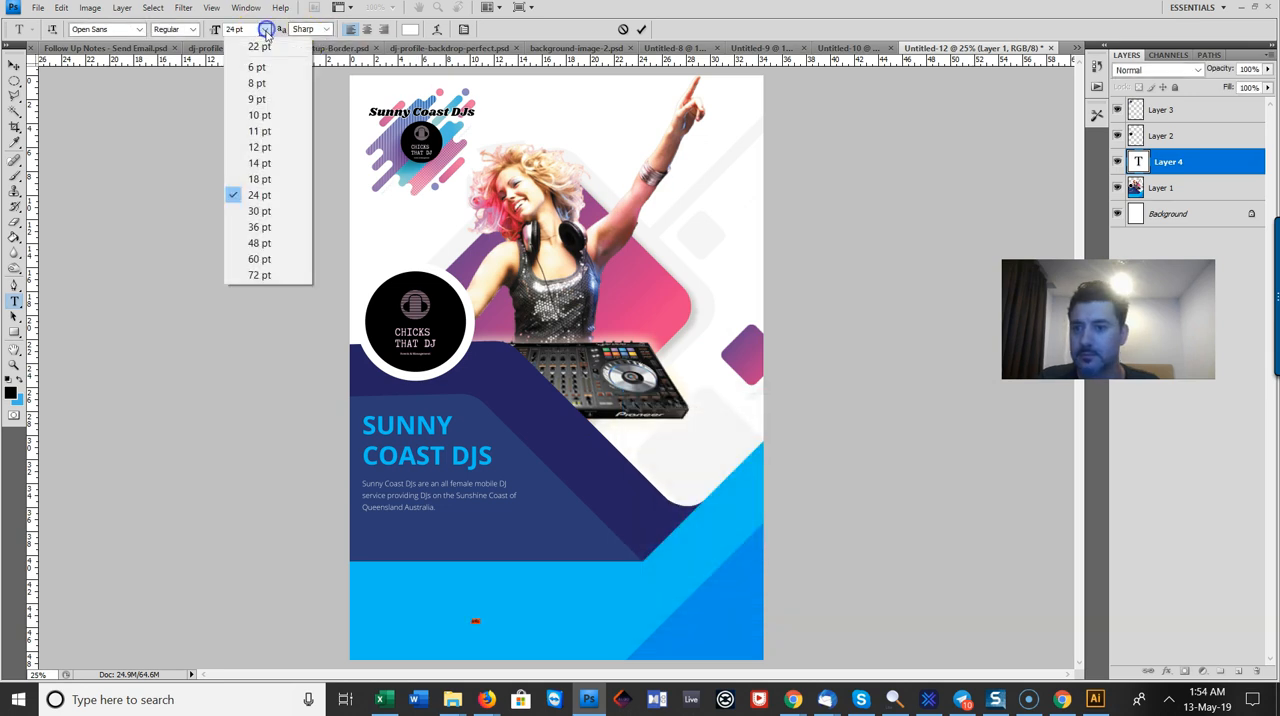
left_click(263, 254)
left_click(265, 29)
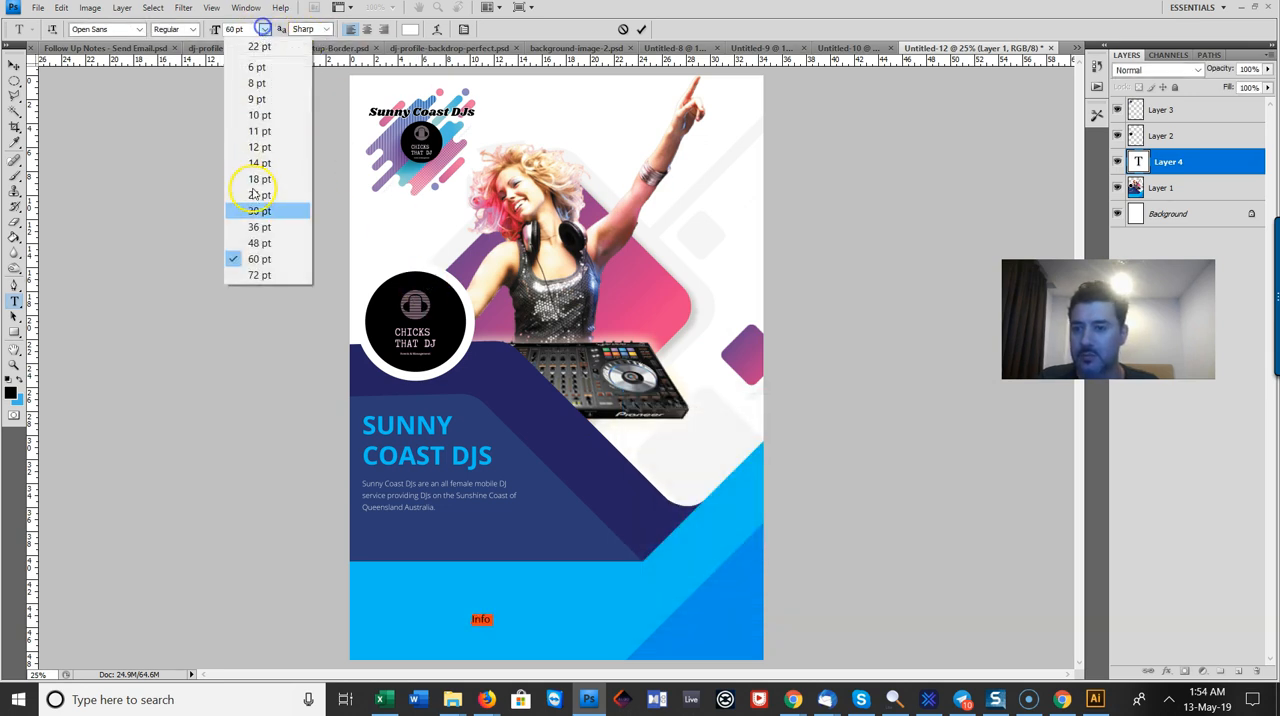
left_click(252, 271)
left_click(239, 29)
type("150")
key("Return")
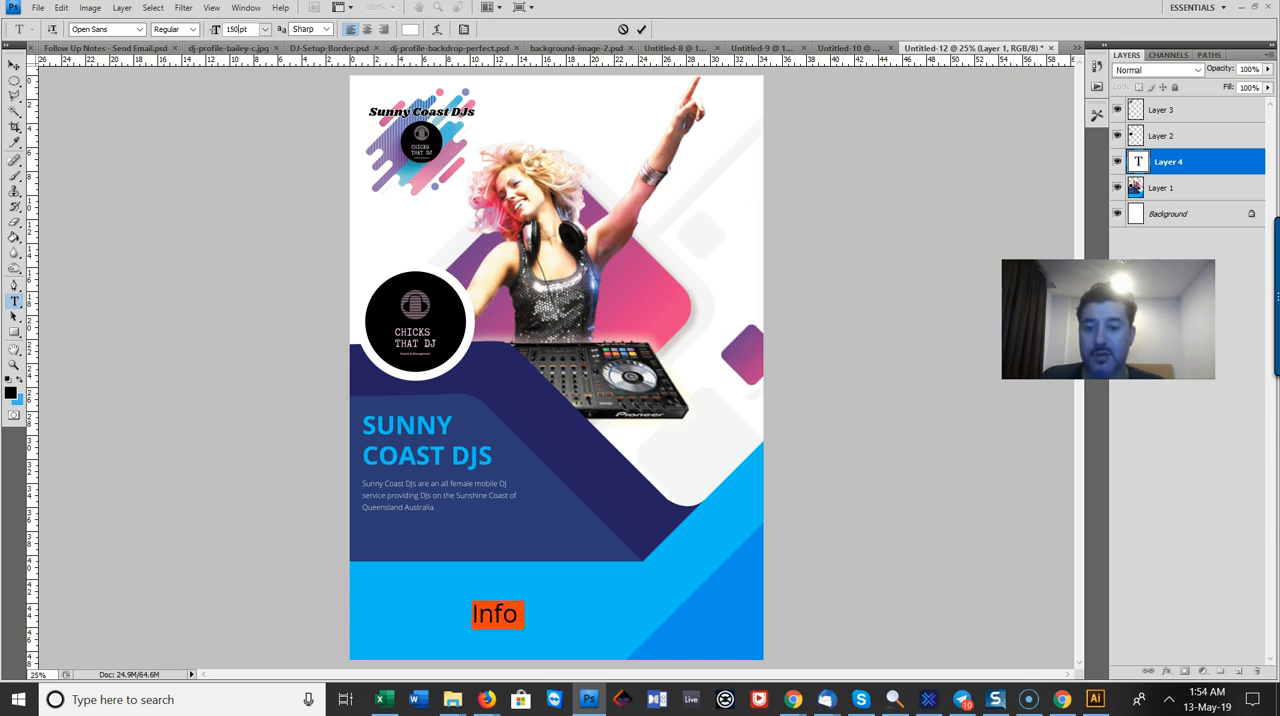
Step: Extend the white text on the blue band to read "Info Brochure PDF"
left_click(522, 612)
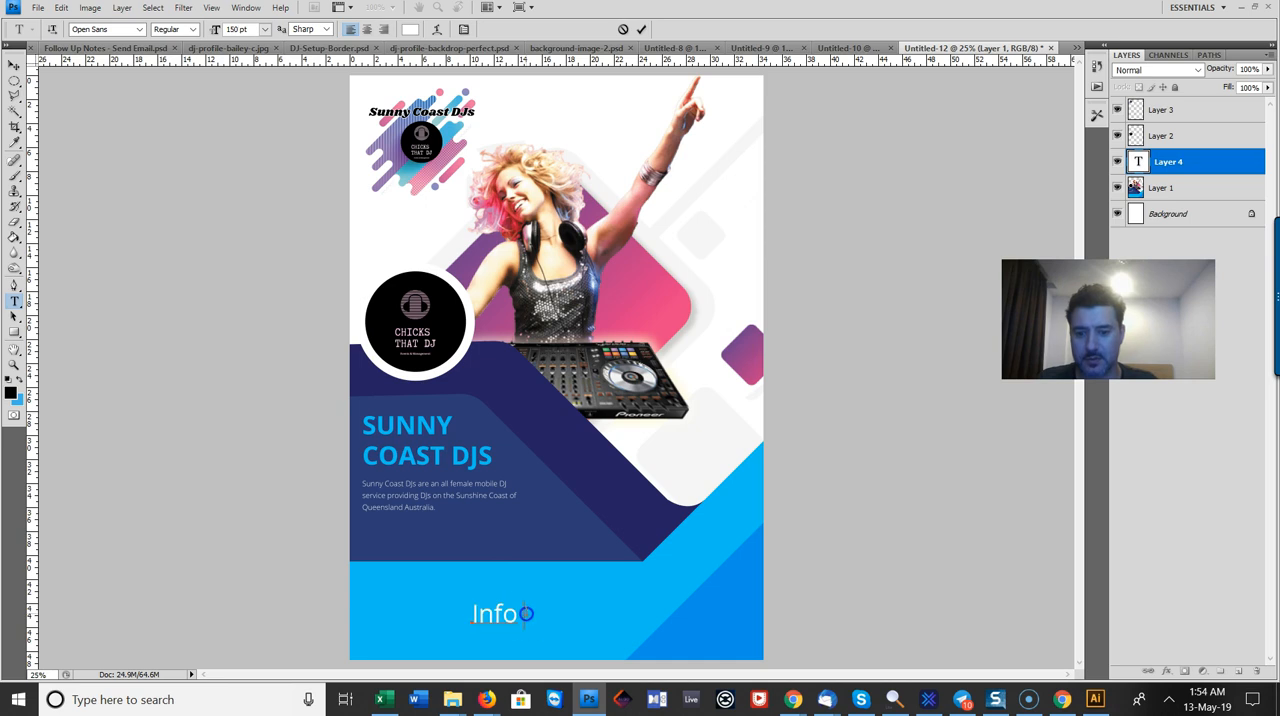
type("Brochure")
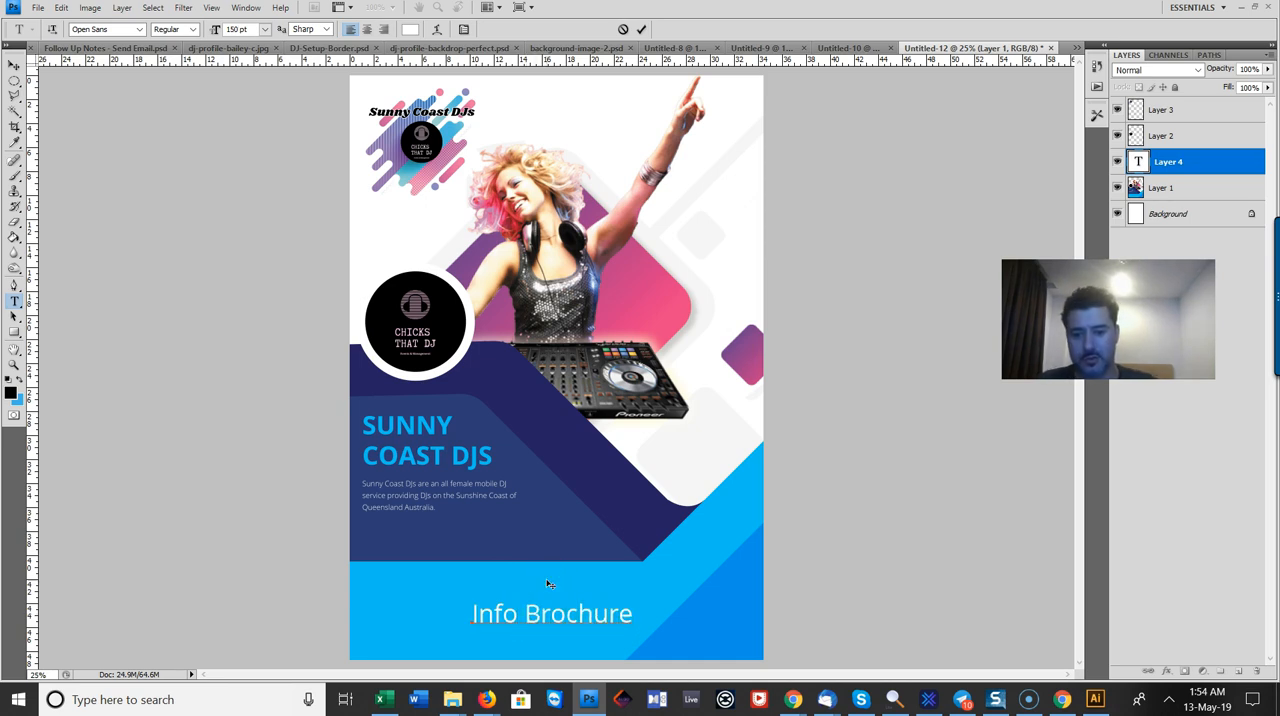
type(" PDF")
Step: Make the "Info Brochure PDF" text bold and move it to the flyer's lower-left corner, in line with the paragraph above
key("ctrl+a")
left_click(175, 29)
left_click(186, 120)
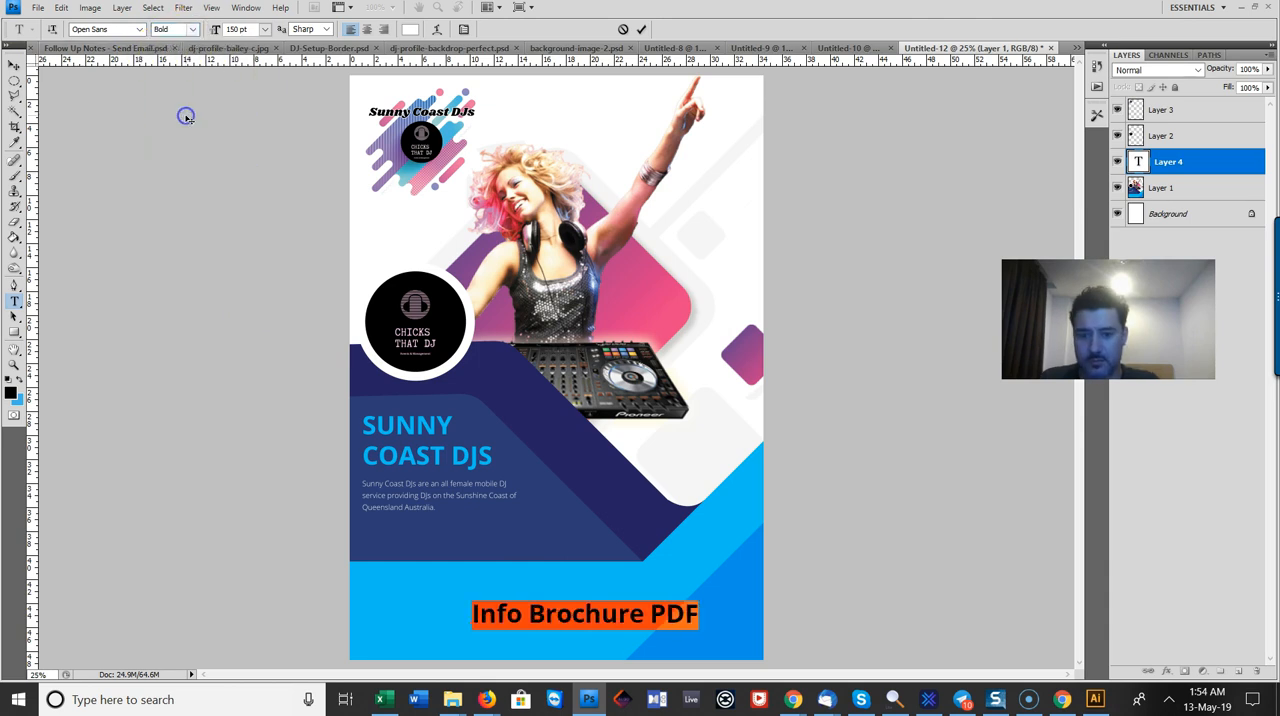
left_click(13, 72)
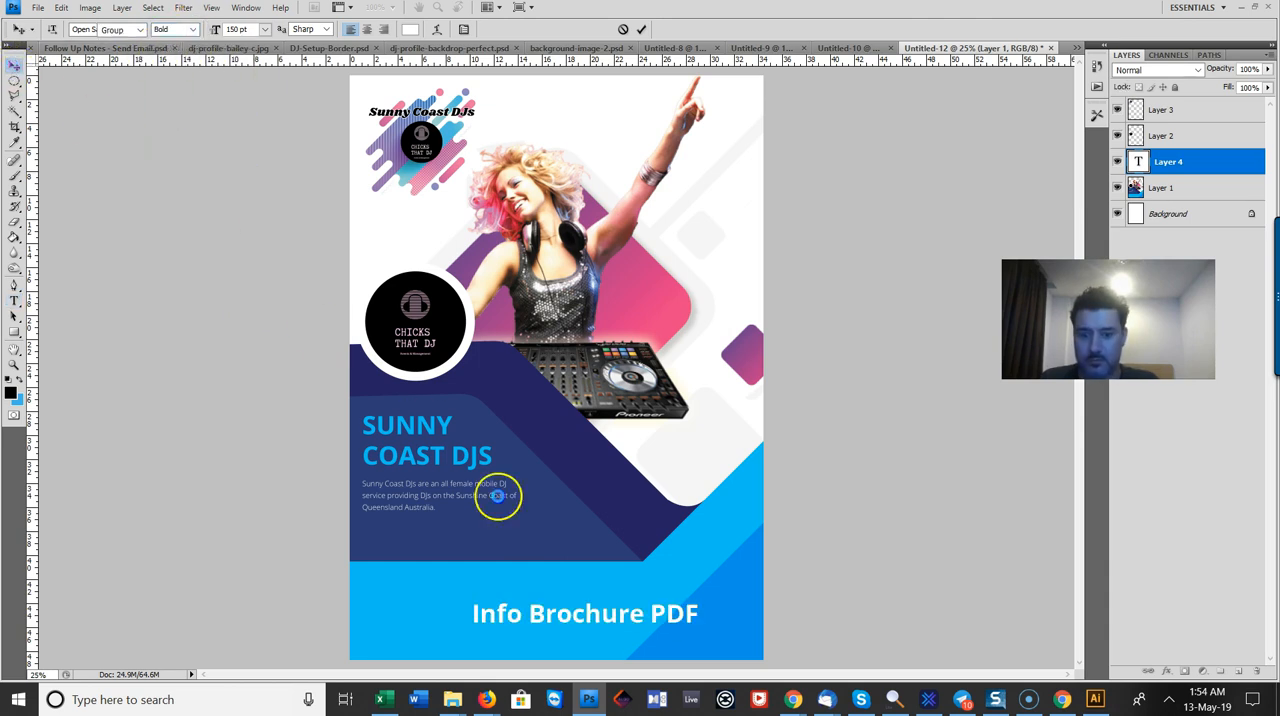
left_click_drag(563, 617, 469, 638)
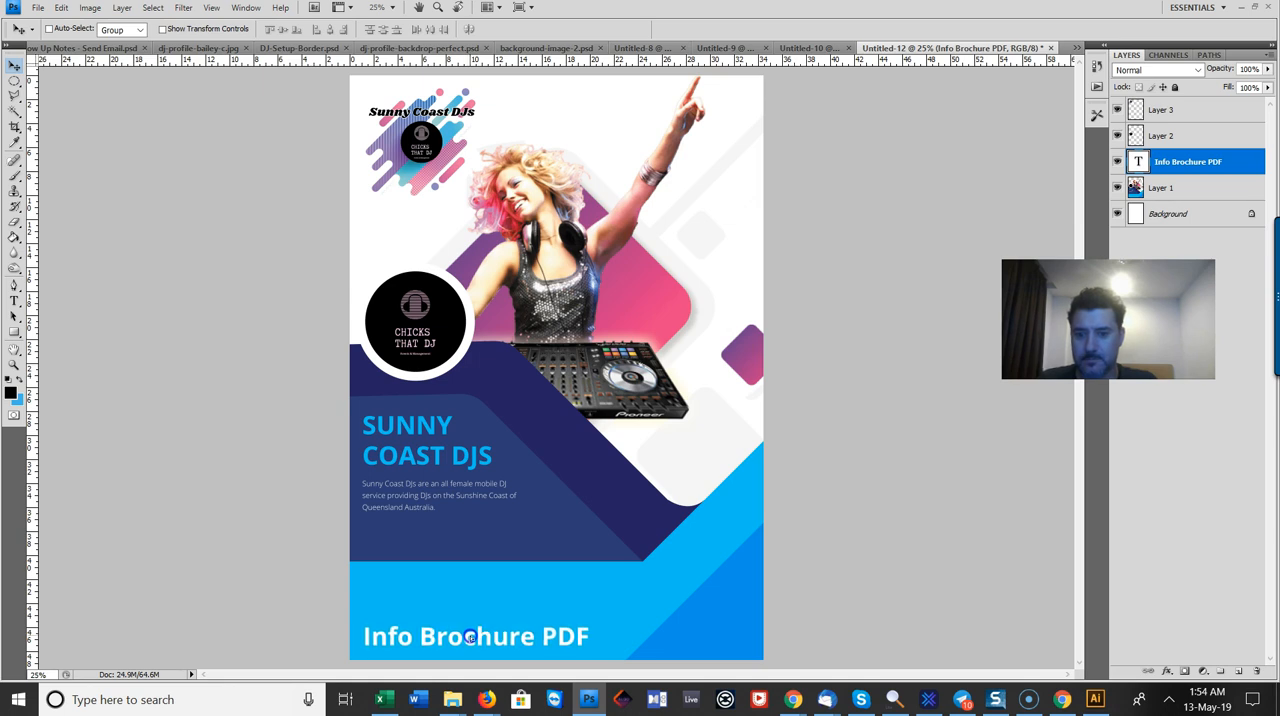
Step: Set the "Info Brochure PDF" text style to Regular and nudge the text slightly down
left_click_drag(16, 300, 76, 299)
left_click(472, 620)
key("ctrl+a")
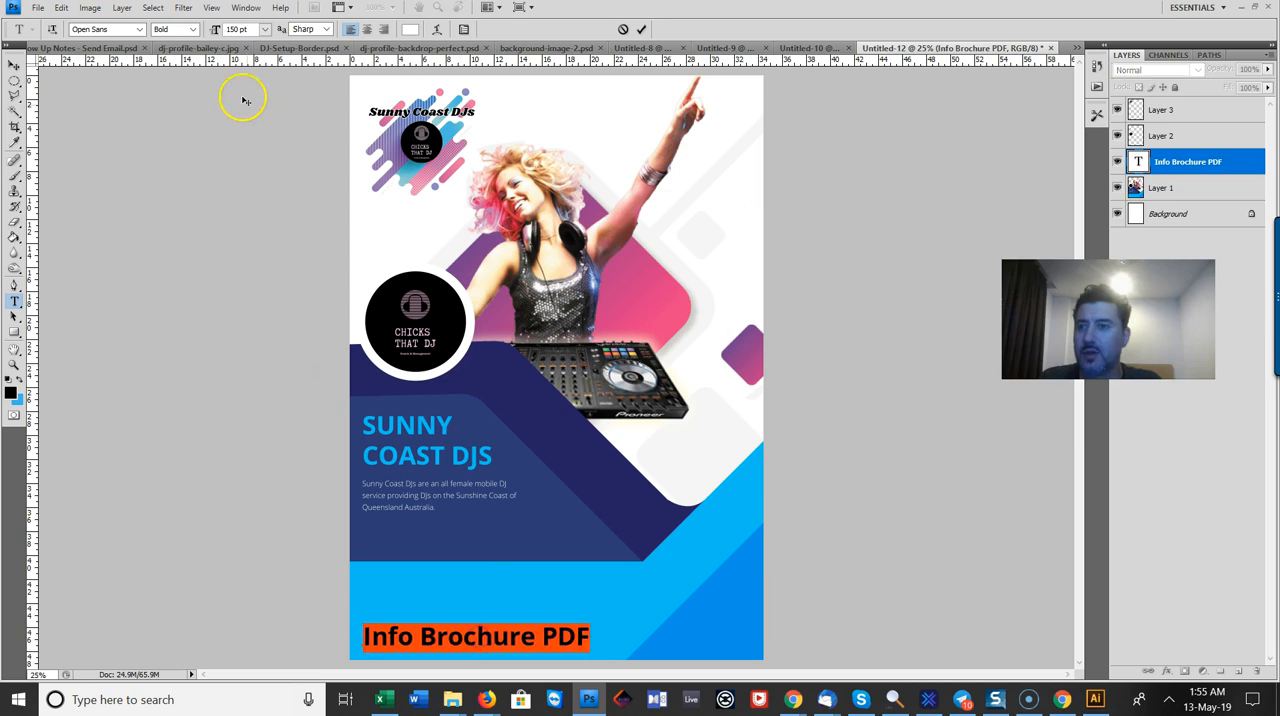
left_click(190, 29)
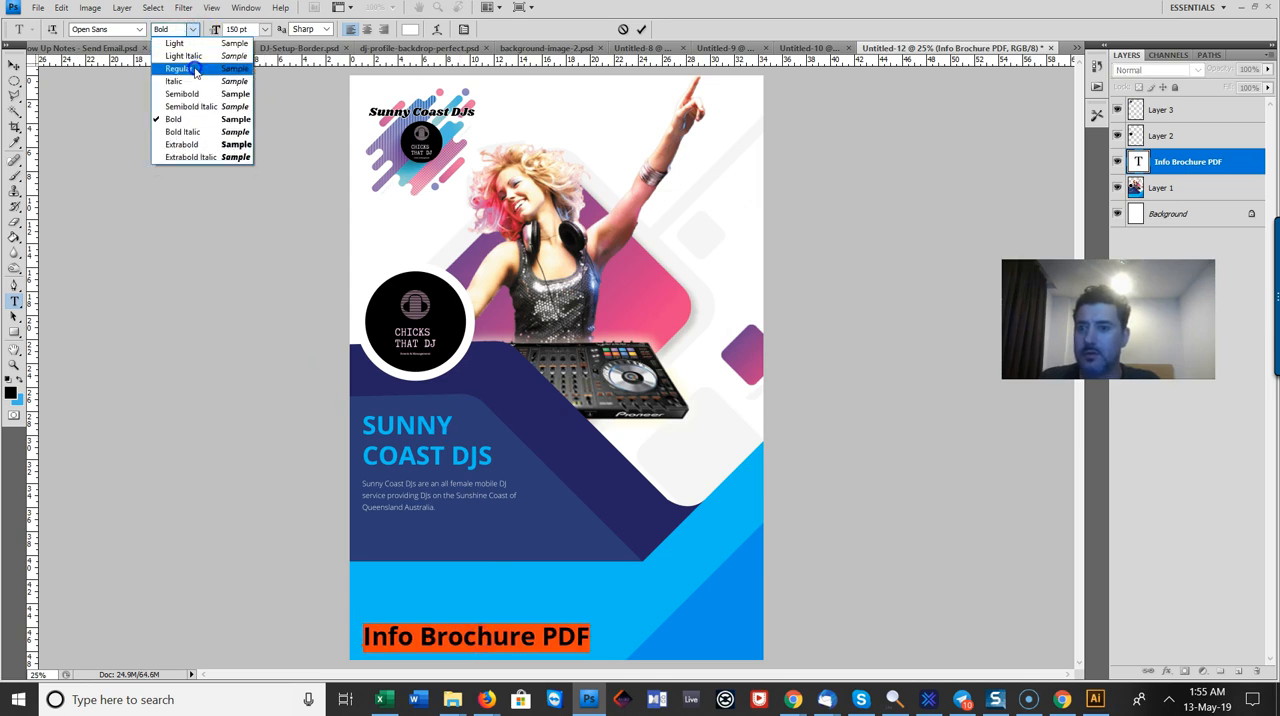
left_click(195, 69)
left_click(14, 64)
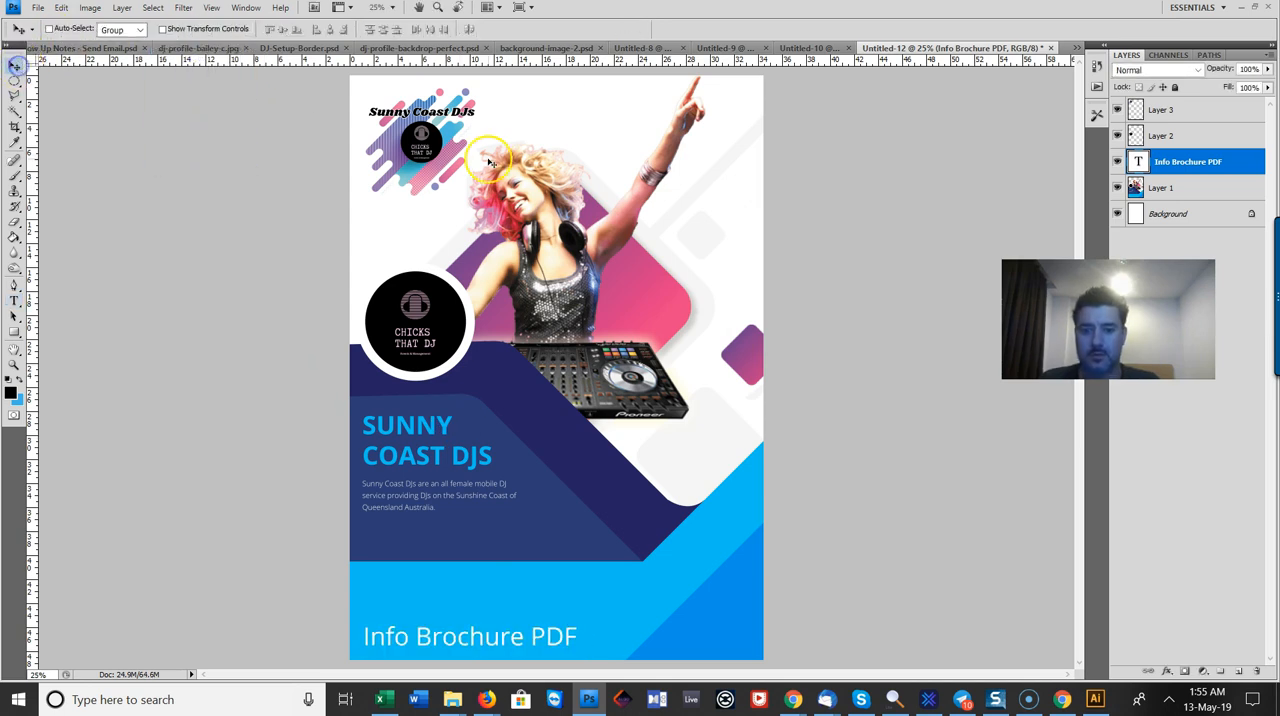
key("Down")
key("Down")
key("Down")
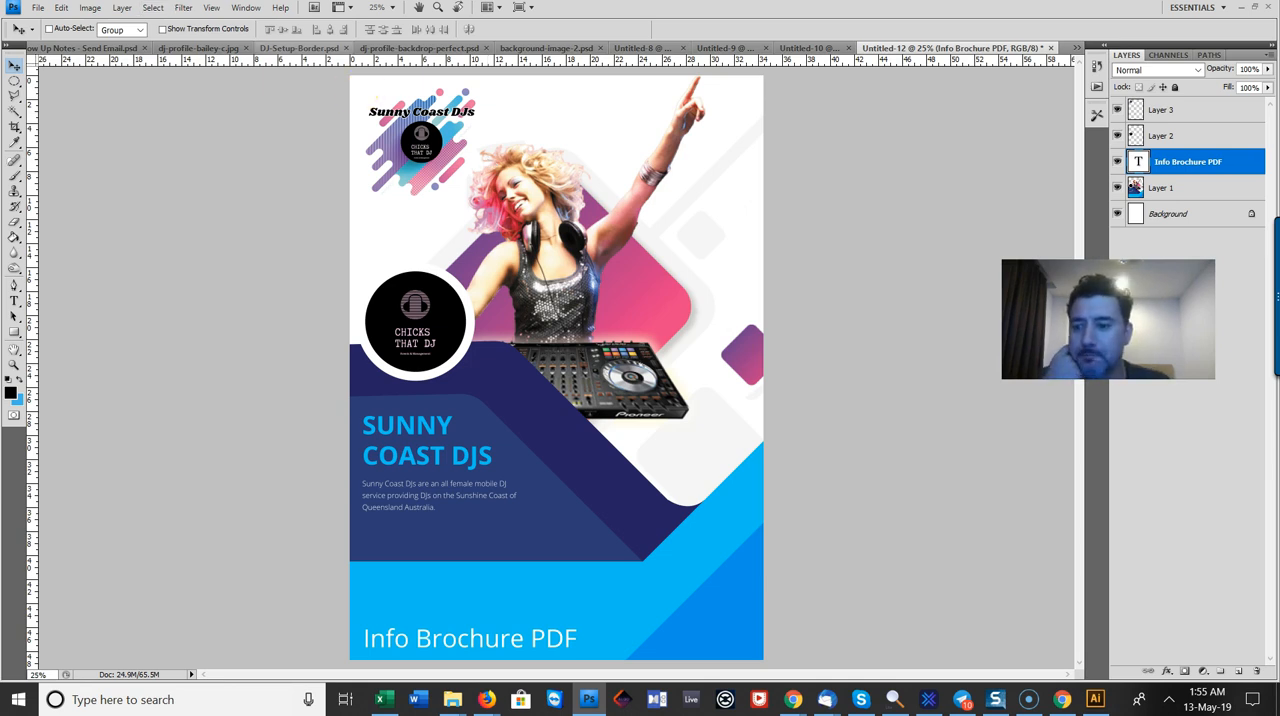
Step: Start saving the flyer under a new name, creating and opening an "Info Brochure" folder inside the Sunny Coast DJs folder
left_click(35, 9)
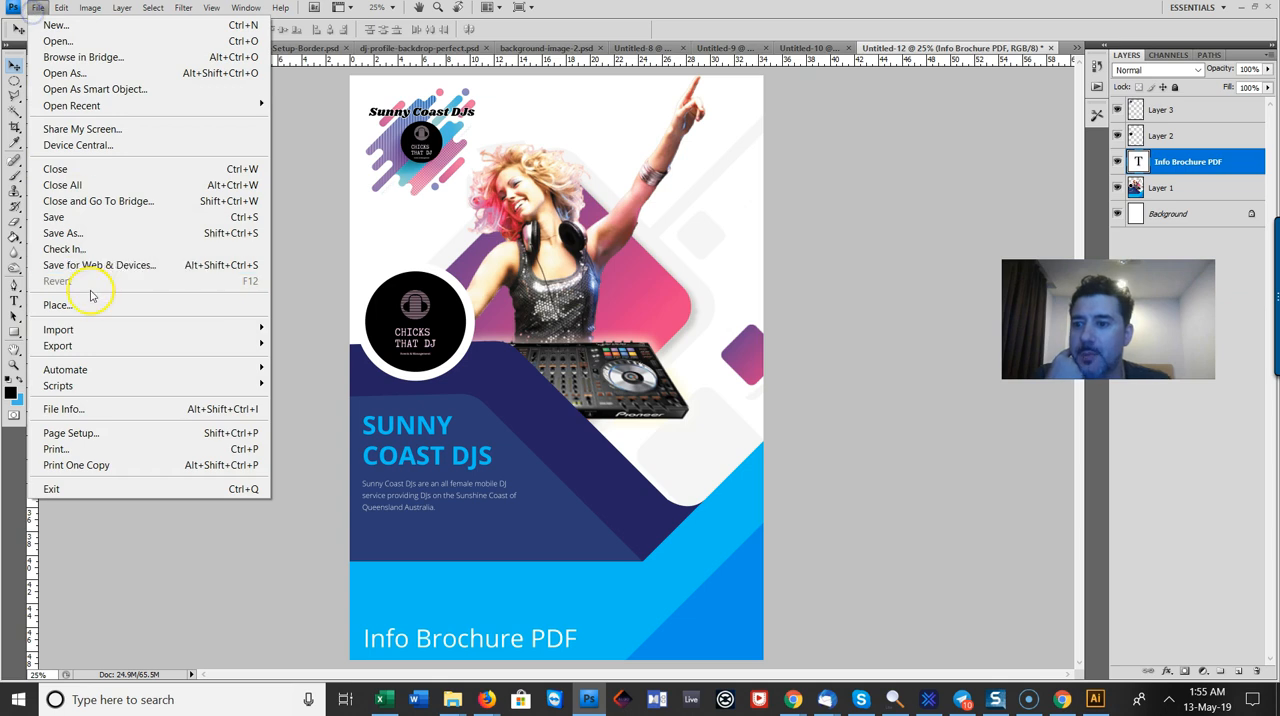
left_click(112, 234)
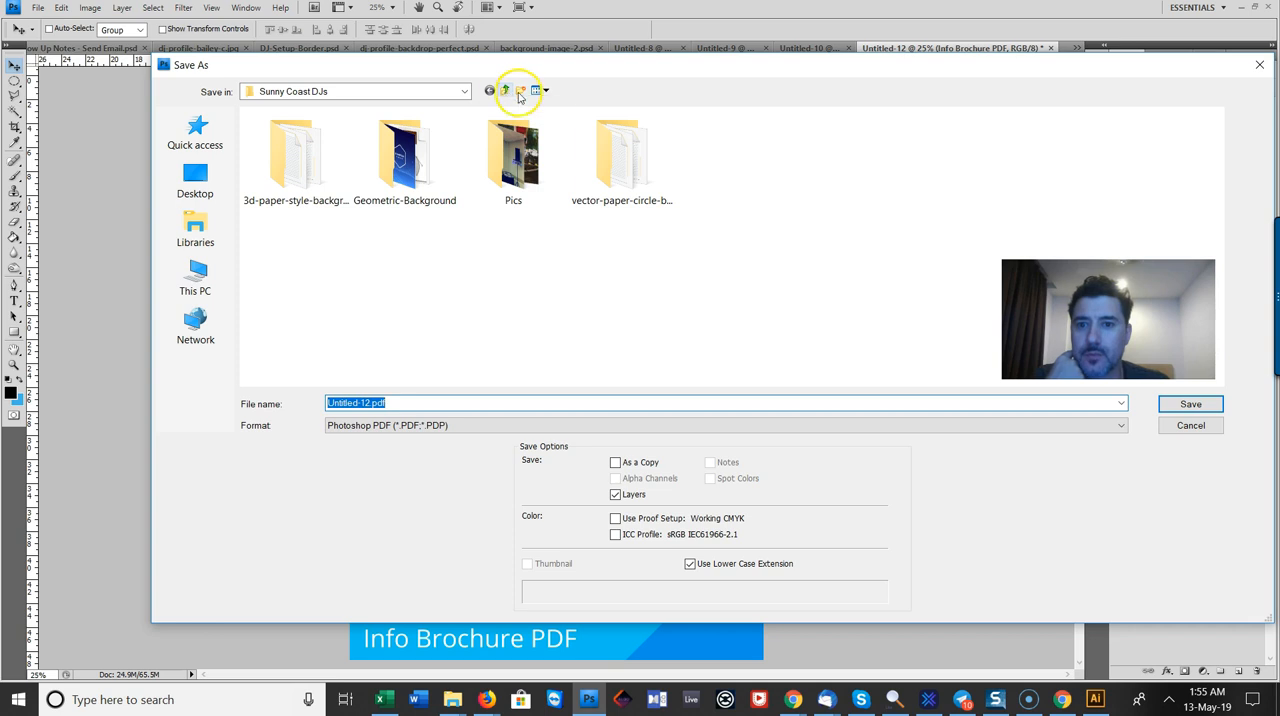
left_click(521, 90)
key("BackSpace")
type("Info ")
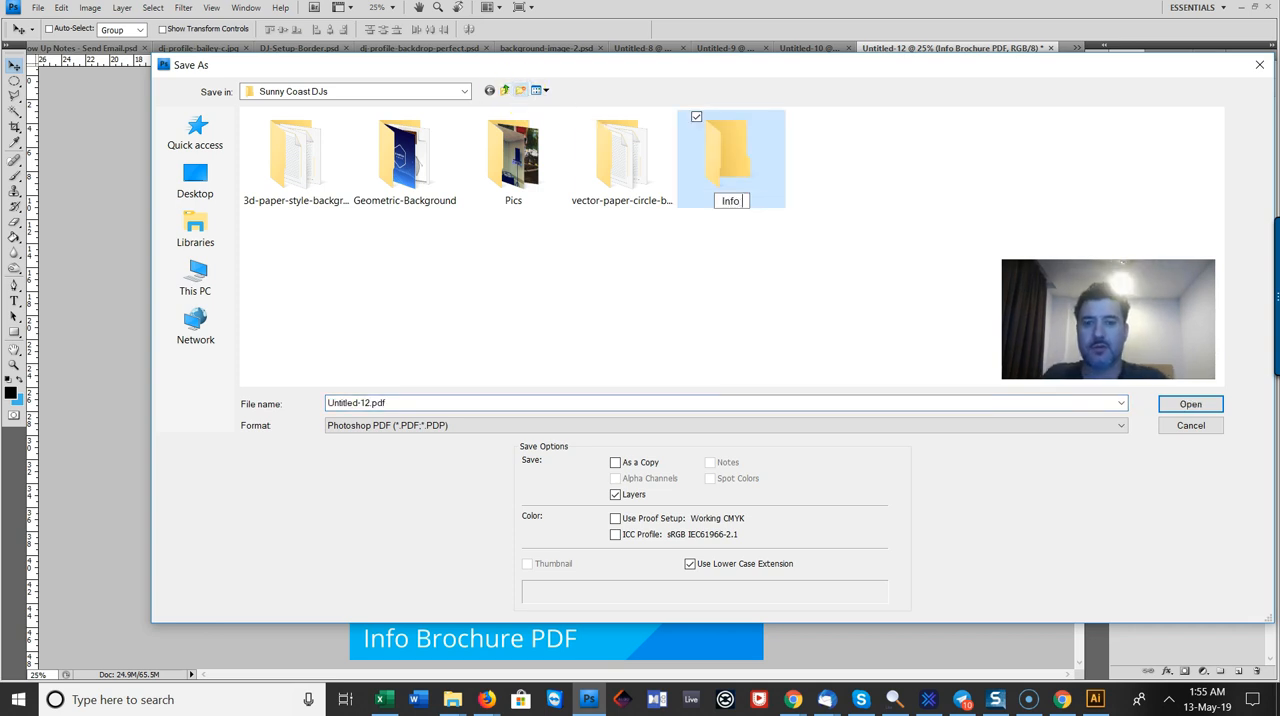
type("Brochure")
key("Return")
double_click(731, 157)
Step: Try to save the flyer as Info Brochure.pdf in Photoshop PDF format
left_click(371, 403)
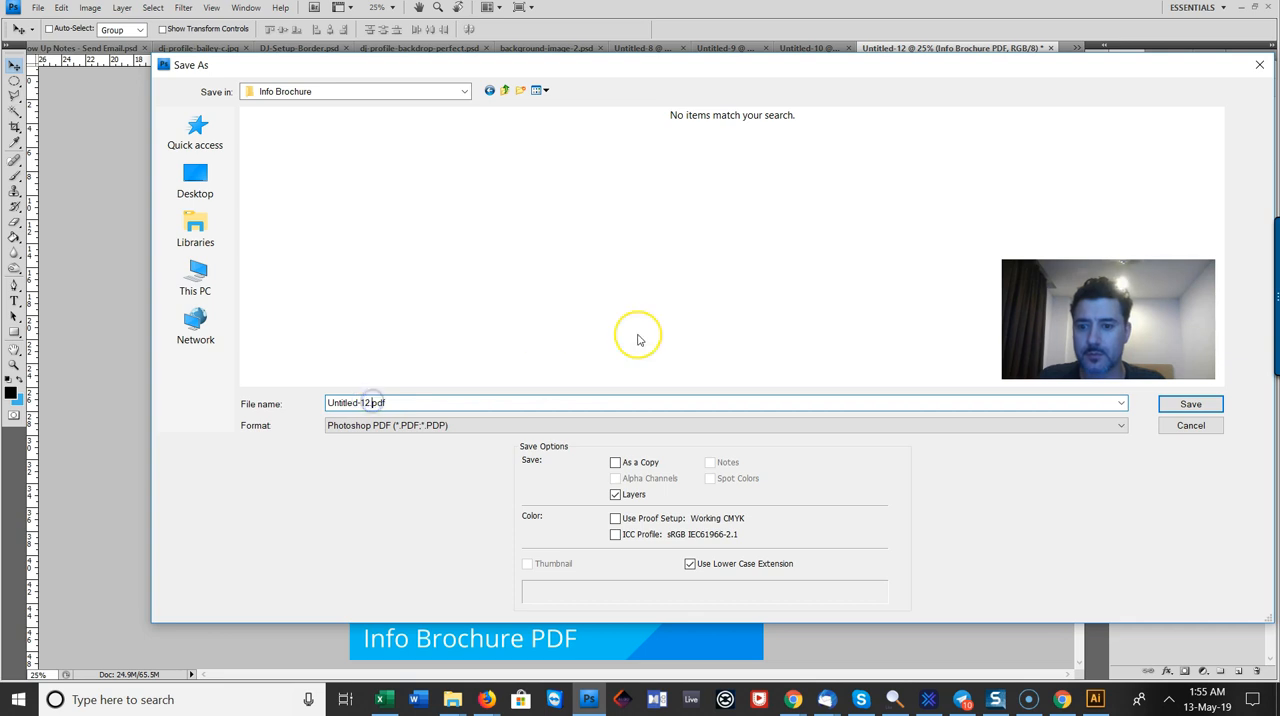
key("BackSpace")
key("BackSpace")
key("BackSpace")
key("BackSpace")
key("BackSpace")
key("BackSpace")
key("BackSpace")
key("BackSpace")
key("BackSpace")
key("BackSpace")
key("BackSpace")
type("Info Brochure")
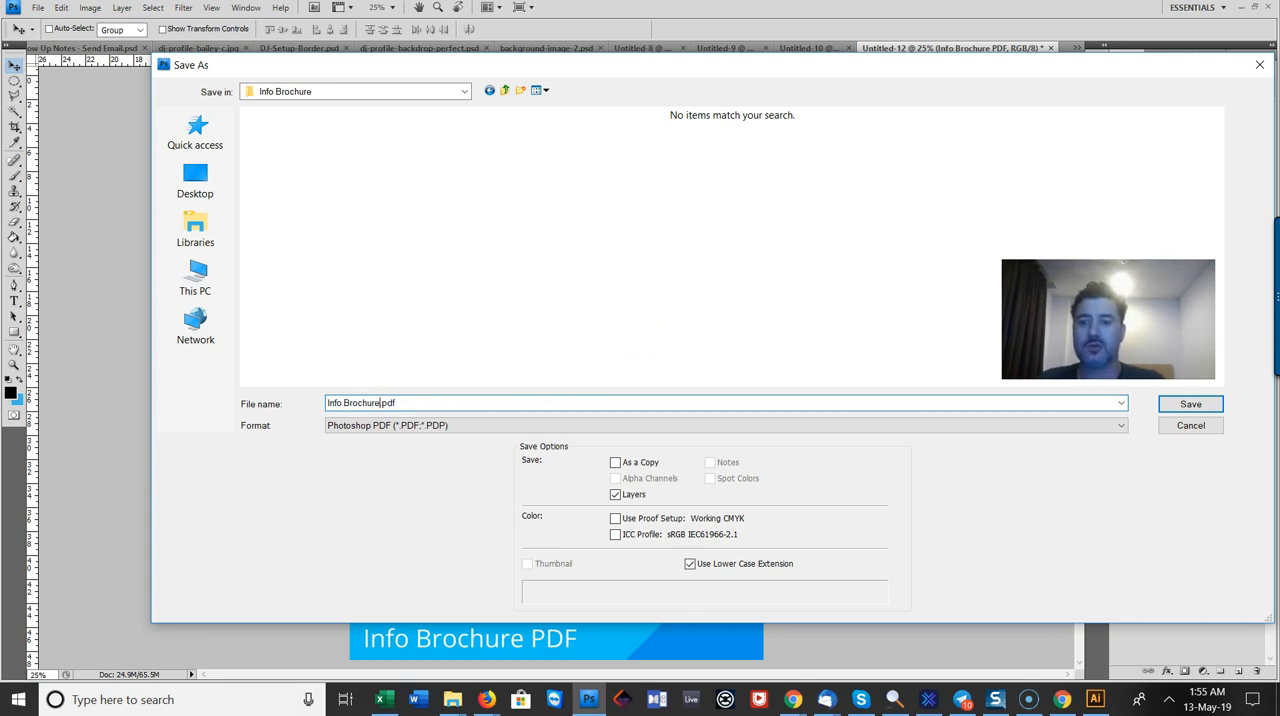
key("Return")
left_click(821, 455)
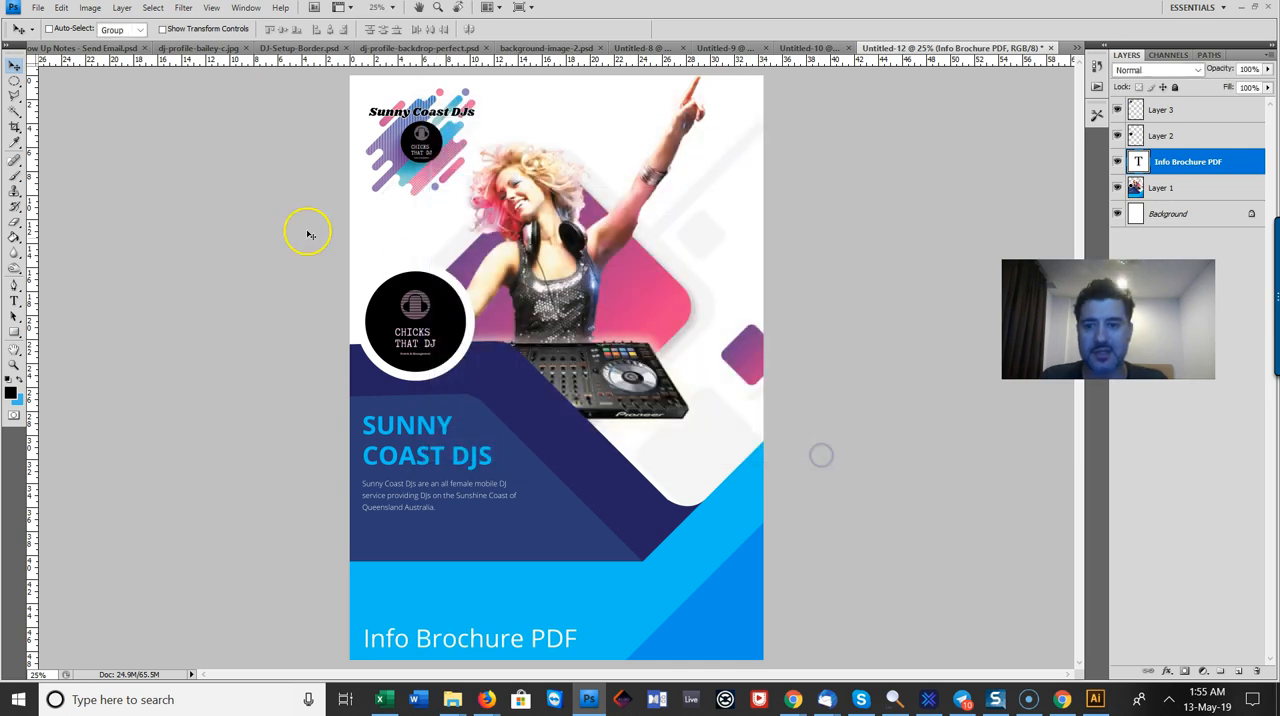
Step: Start saving the flyer again in the Info Brochure folder, choosing the Photoshop (*.PSD;*.PDD) format
left_click(37, 7)
left_click(137, 233)
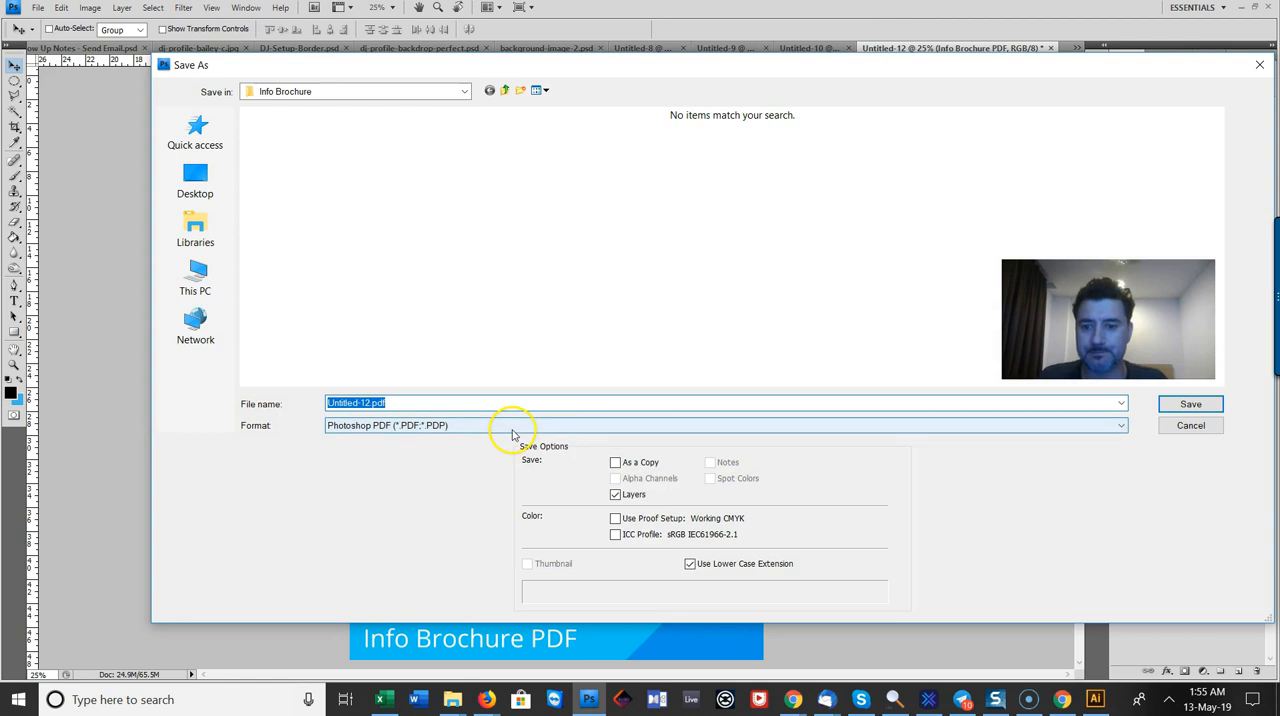
left_click(509, 426)
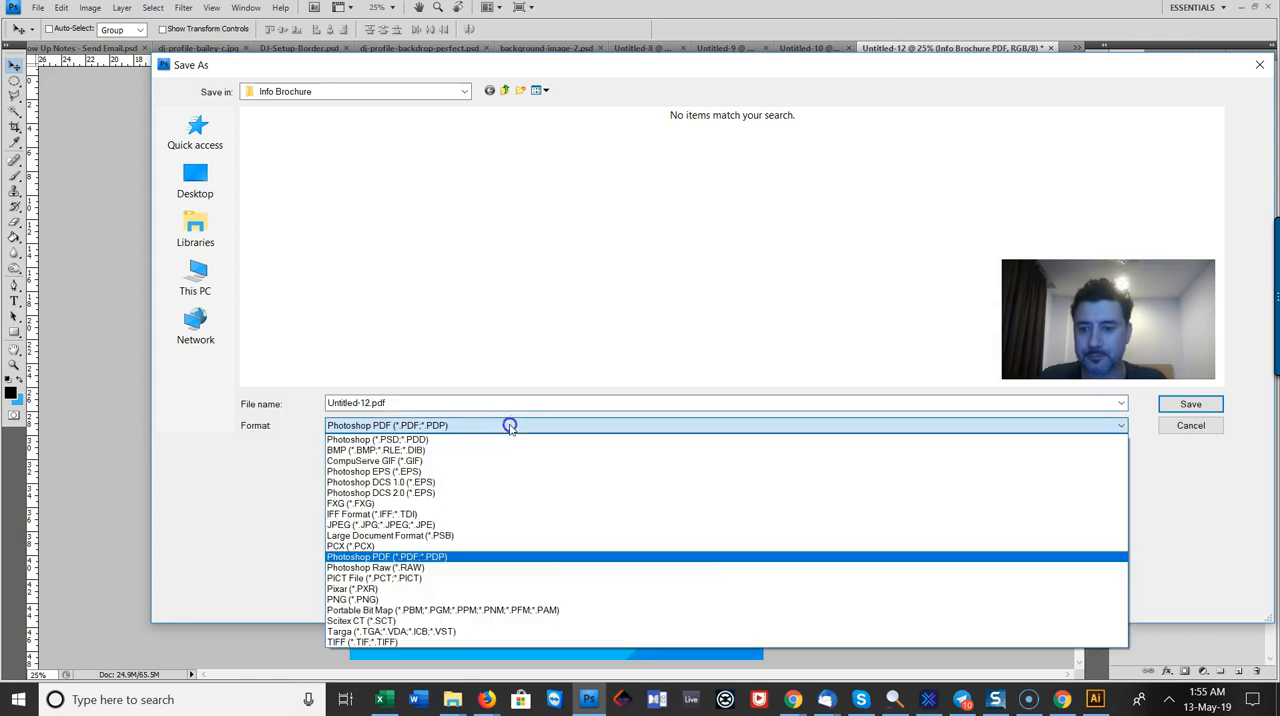
left_click(459, 440)
Step: Name the file "Info brochure PDF.psd" and save it with its layers
left_click(367, 402)
left_click(367, 402)
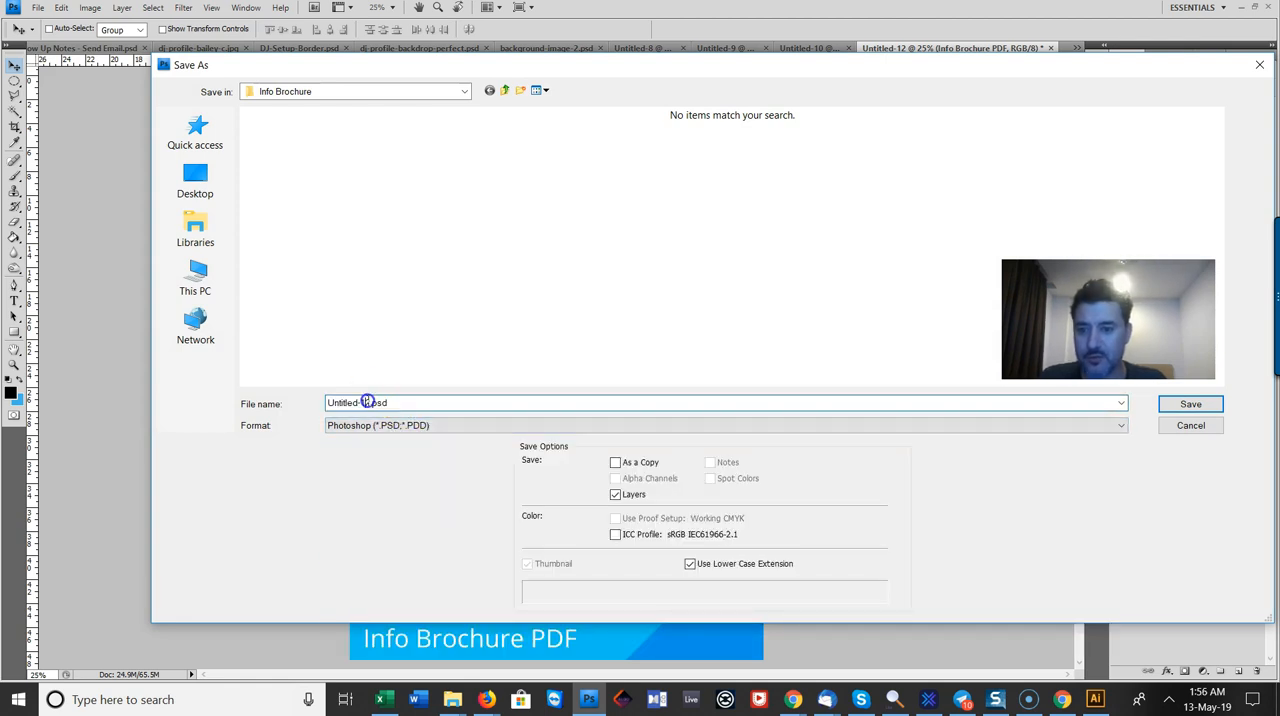
left_click_drag(371, 402, 277, 331)
key("BackSpace")
type("Info ")
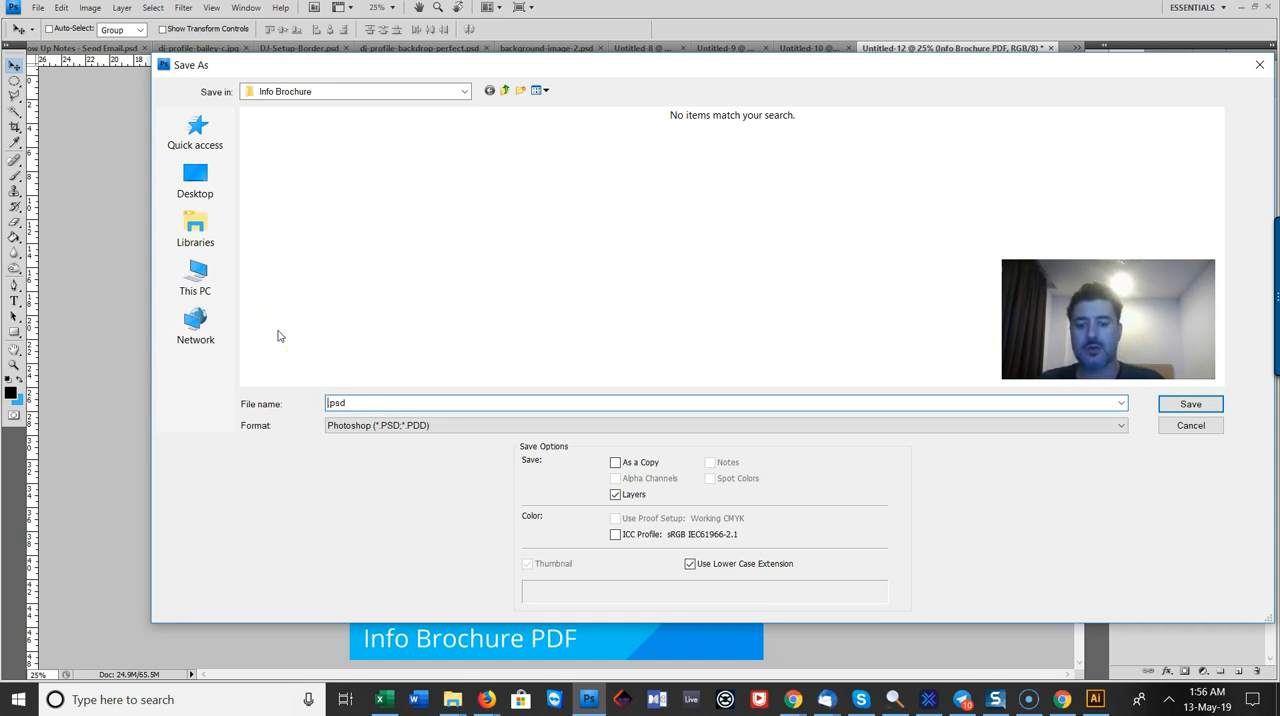
type("brohchure")
key("BackSpace")
key("BackSpace")
key("BackSpace")
key("BackSpace")
key("BackSpace")
key("BackSpace")
key("BackSpace")
key("BackSpace")
type("ochure PDF")
key("Return")
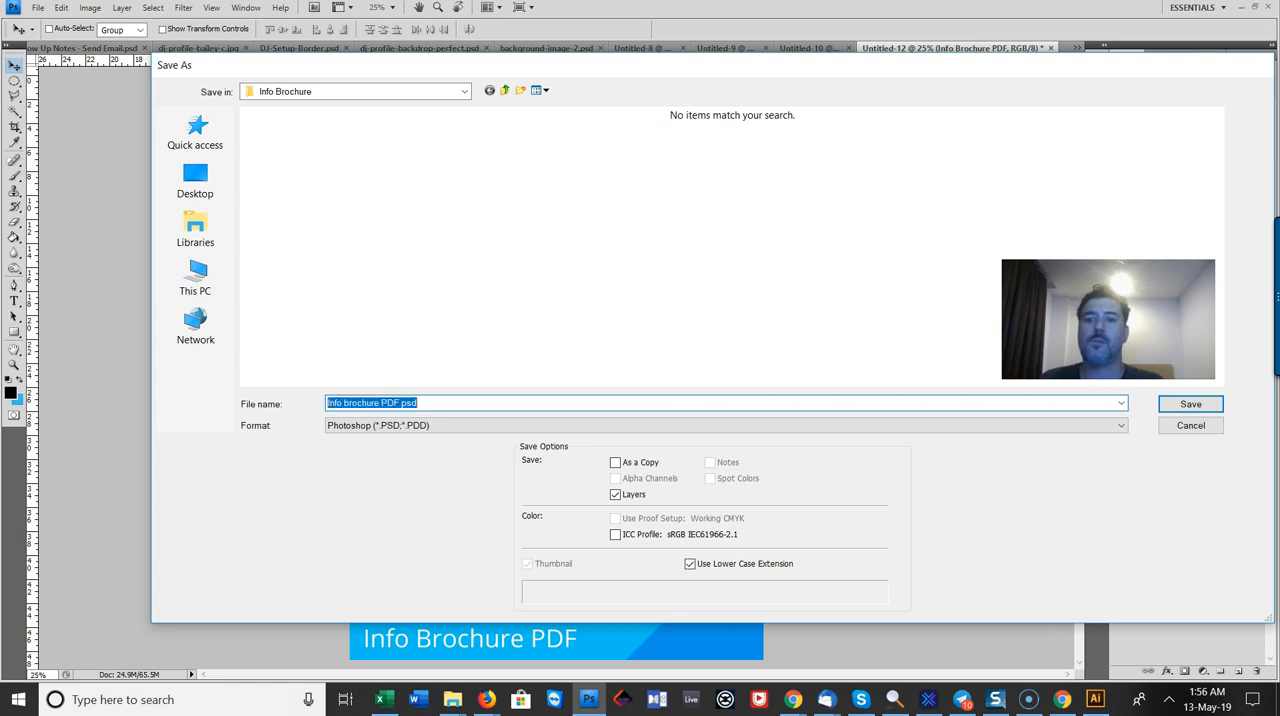
left_click(789, 224)
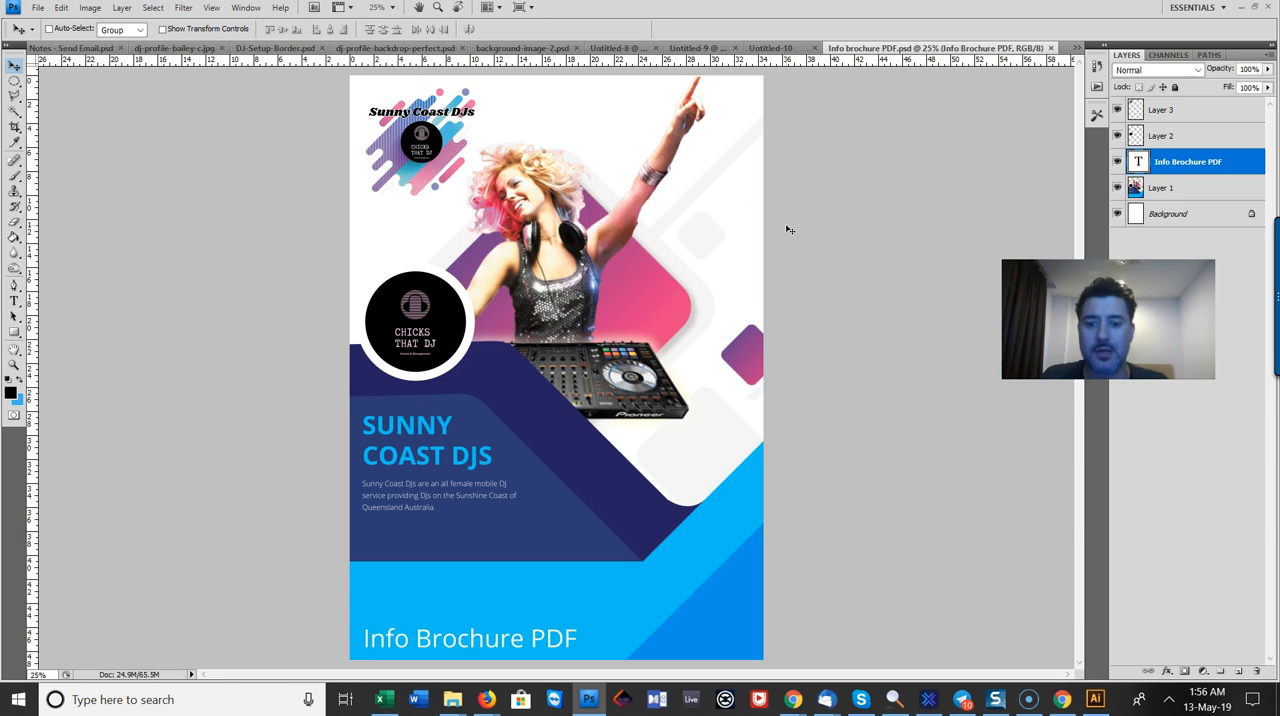
right_click(752, 214)
left_click(243, 8)
left_click(243, 8)
mouse_move(280, 8)
left_click(117, 241)
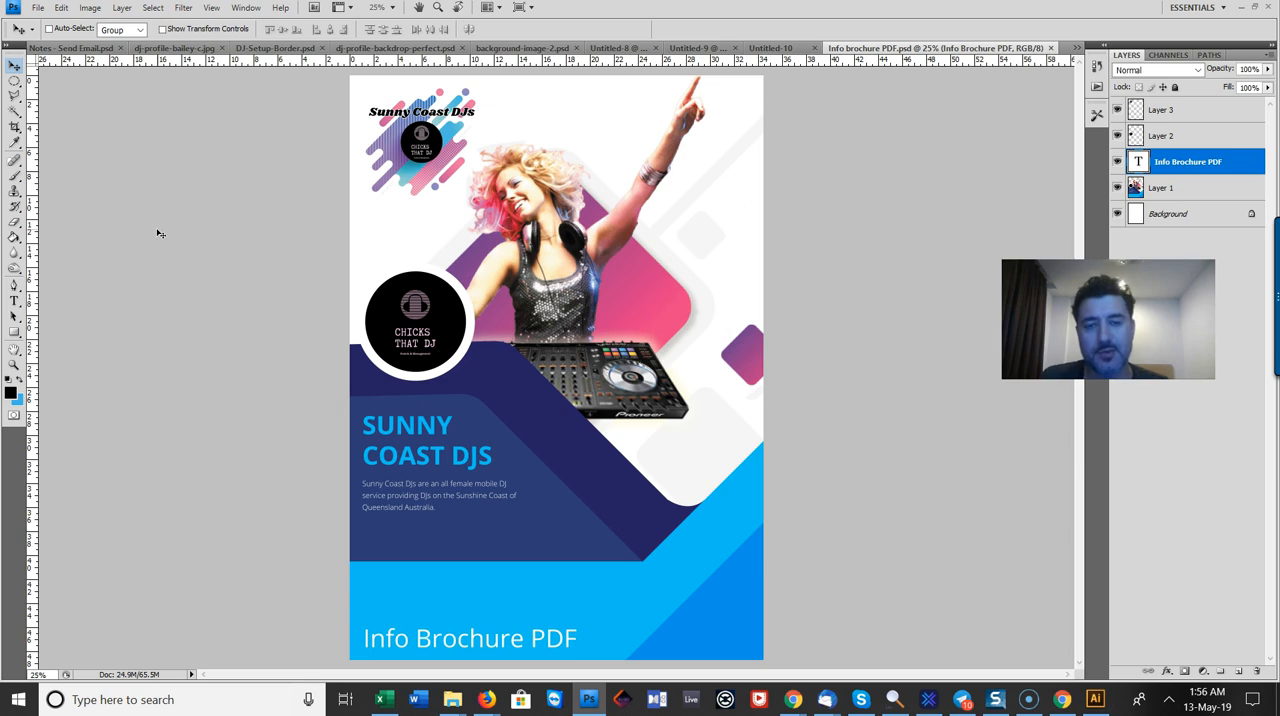